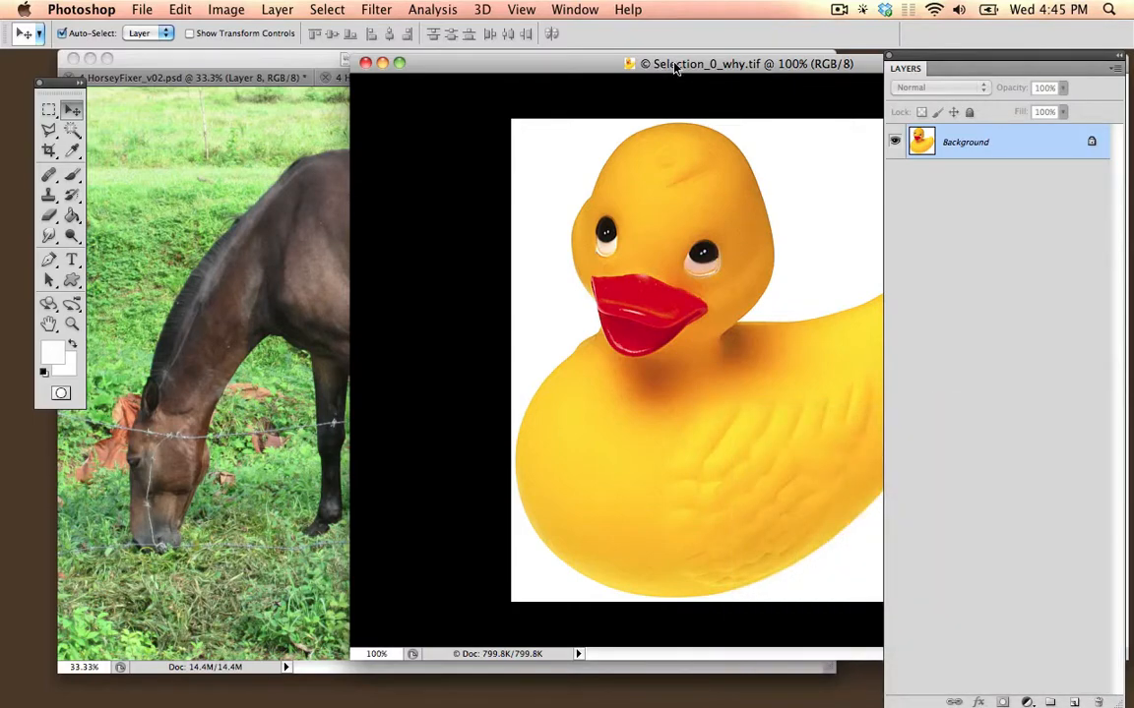
- Shift the duck image's window slightly down and switch between the horse photo and the duck image, ending on the duck
drag(528, 64, 518, 87)
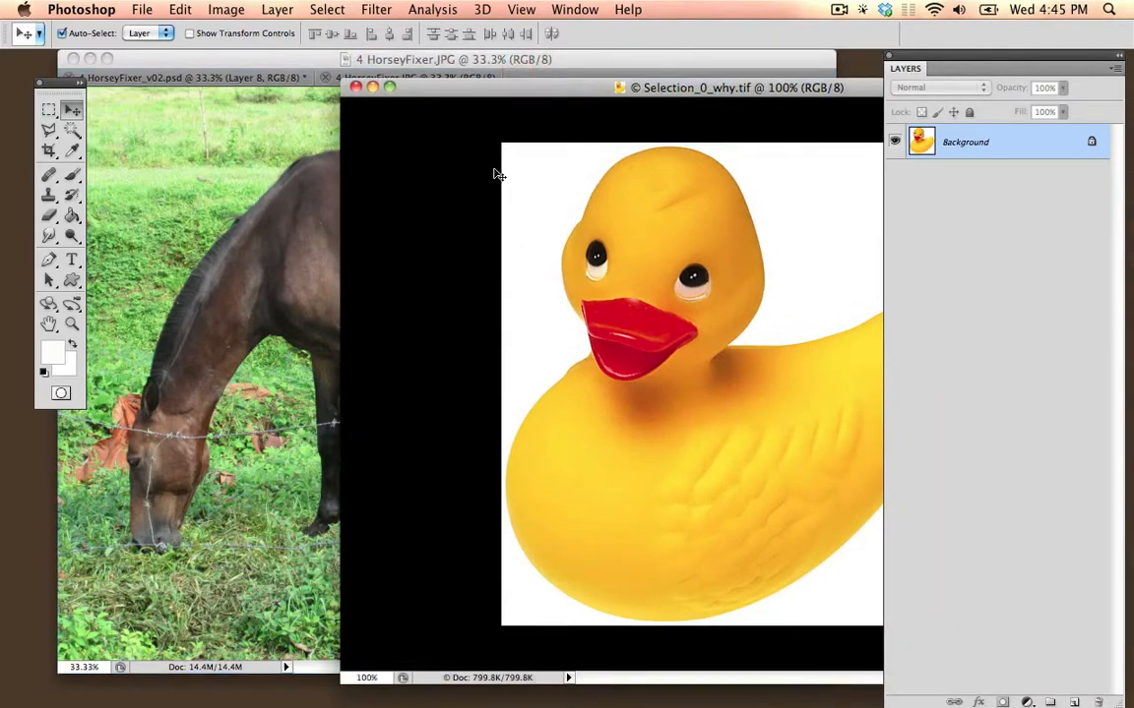
click(520, 64)
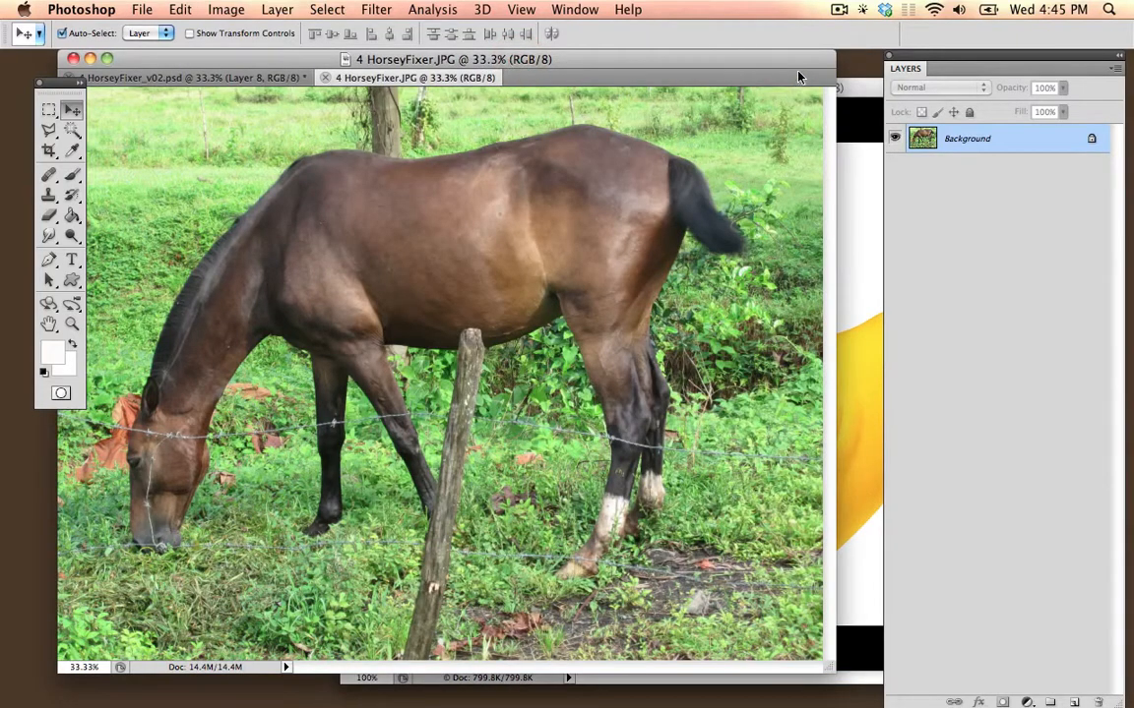
click(860, 86)
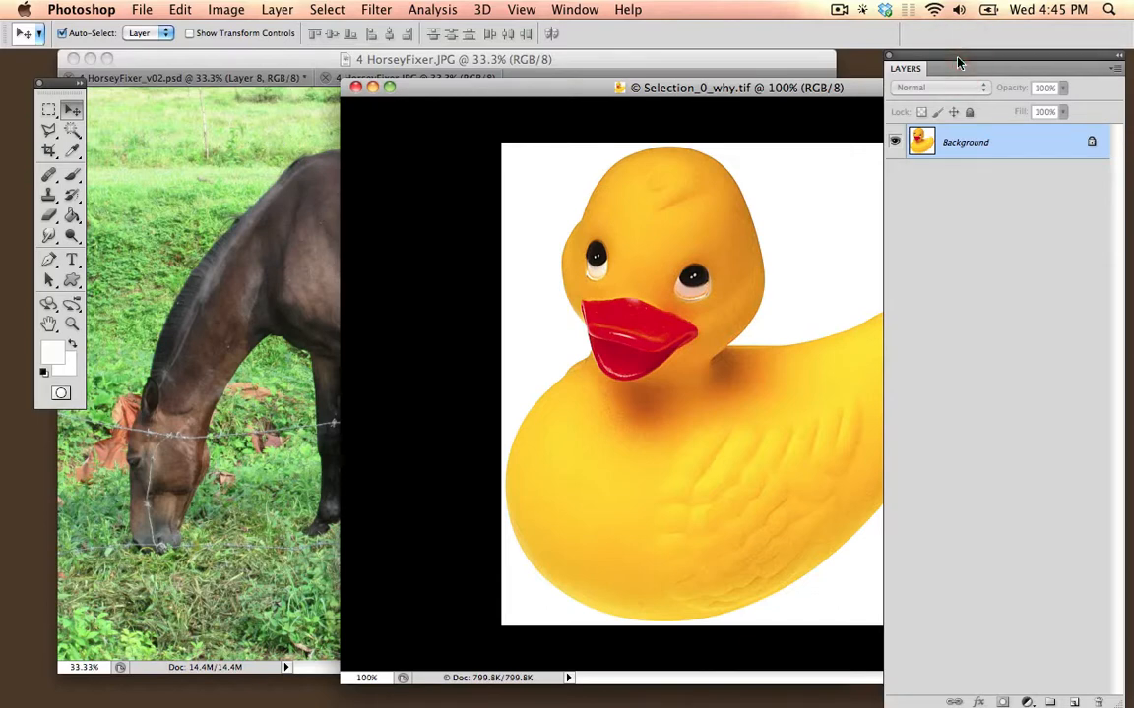
drag(62, 85, 62, 85)
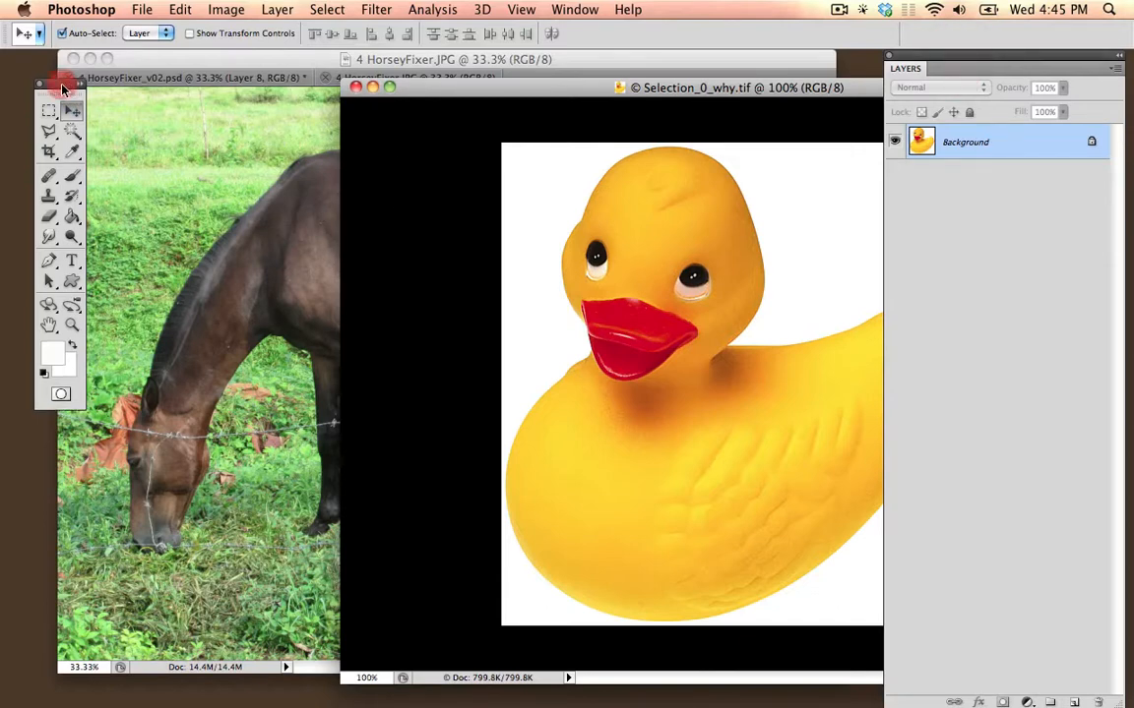
- Hide the Layers panel and show it again
click(569, 9)
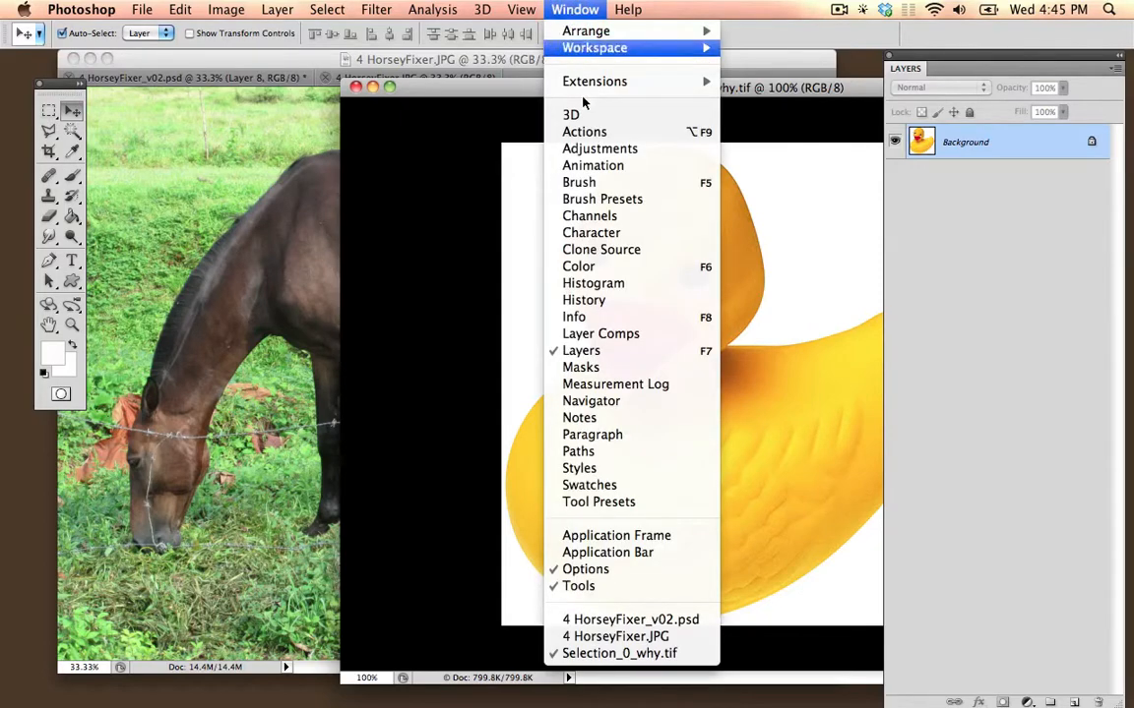
click(581, 350)
click(575, 9)
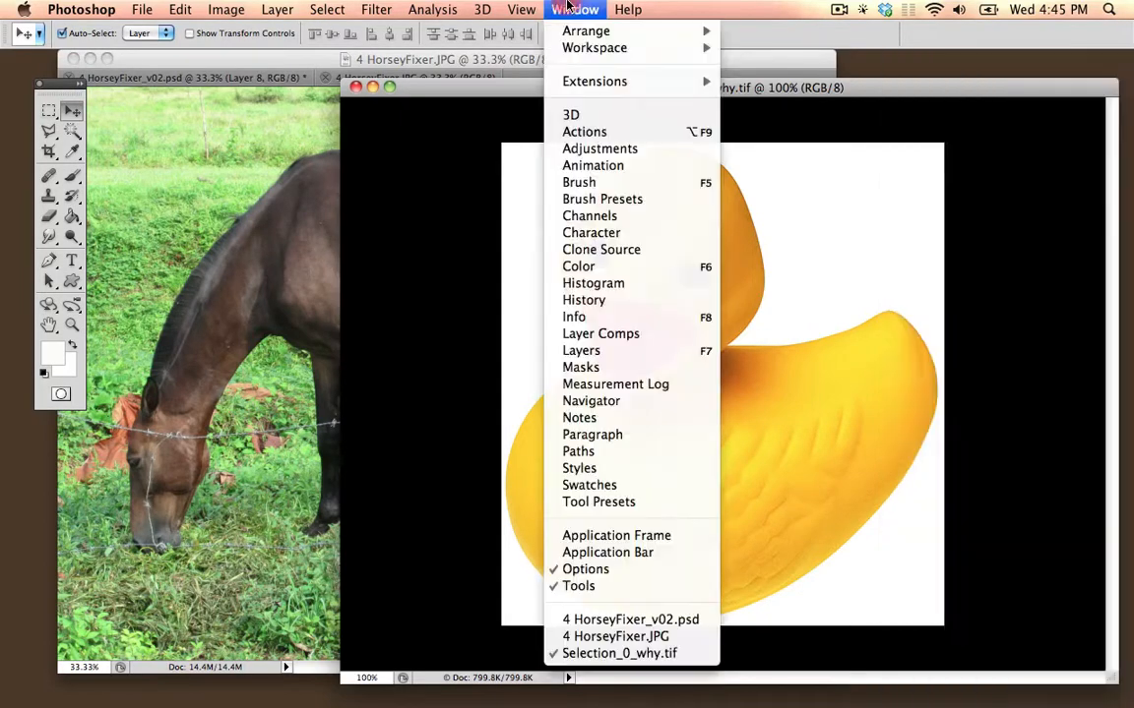
click(586, 351)
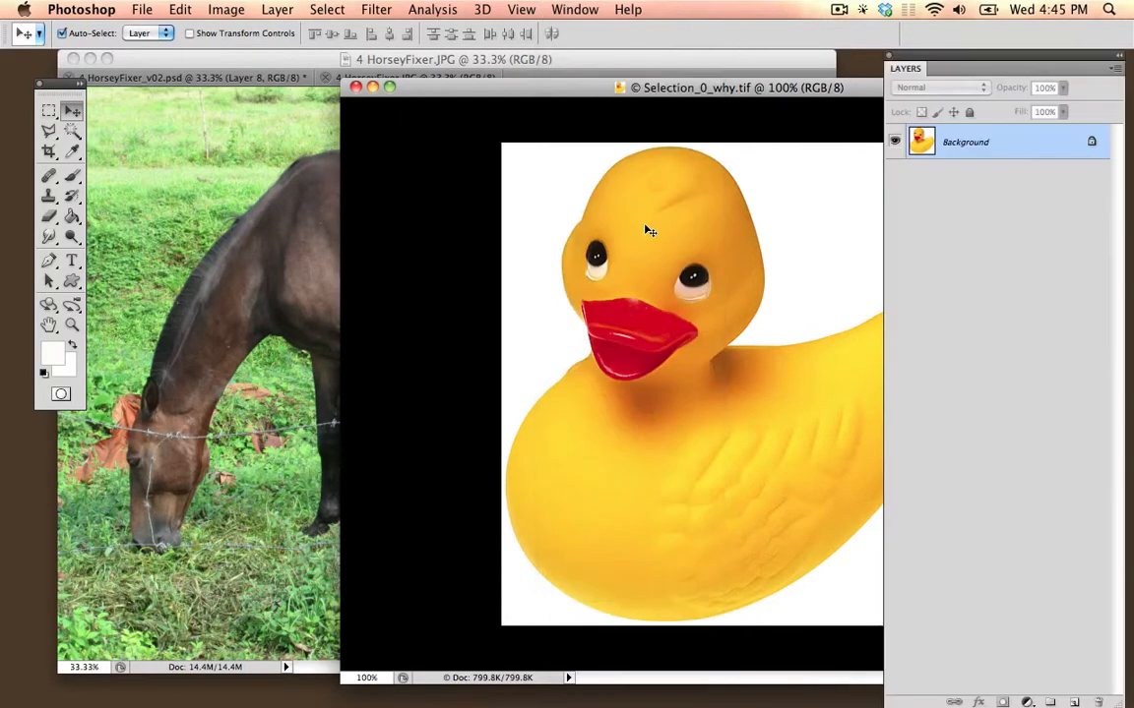
- Copy the whole duck image with its white background into 4 HorseyFixer.JPG and place it over the horse's shoulder
drag(634, 87, 687, 135)
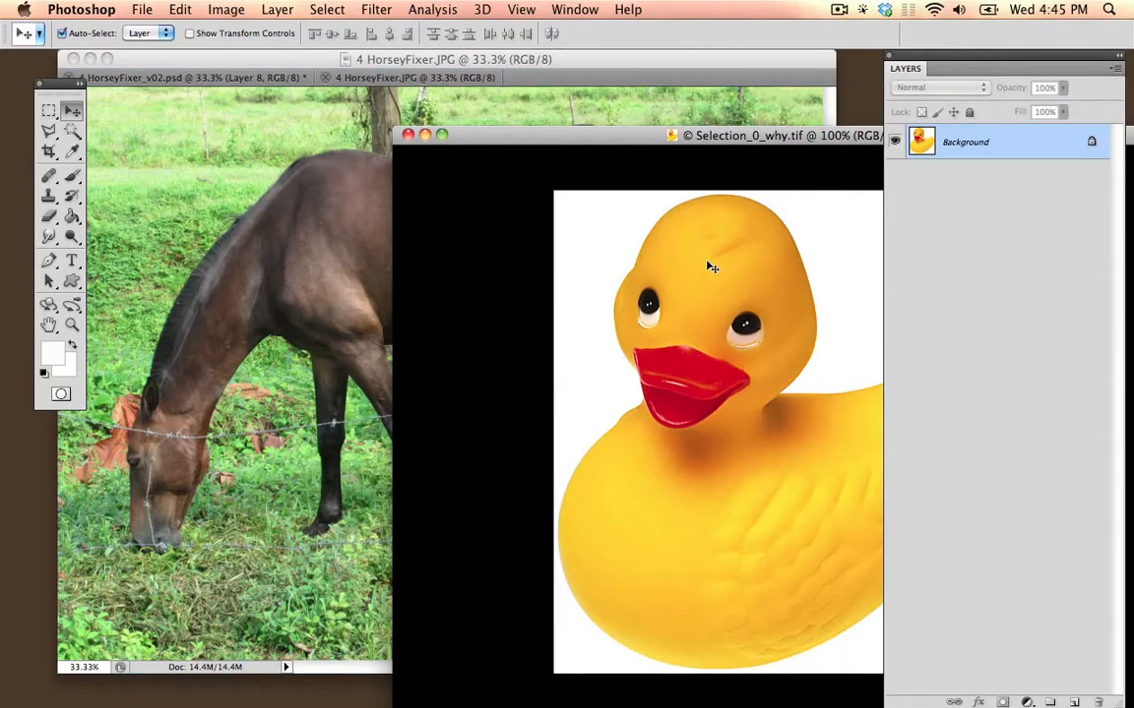
drag(720, 273, 264, 228)
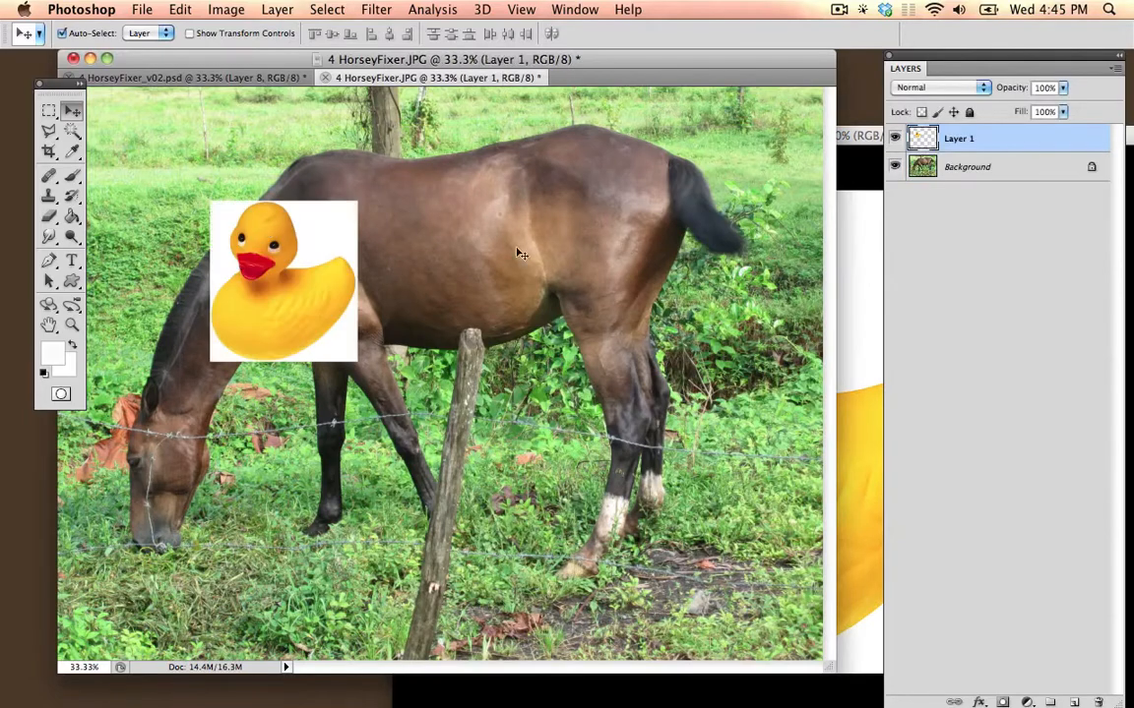
click(874, 259)
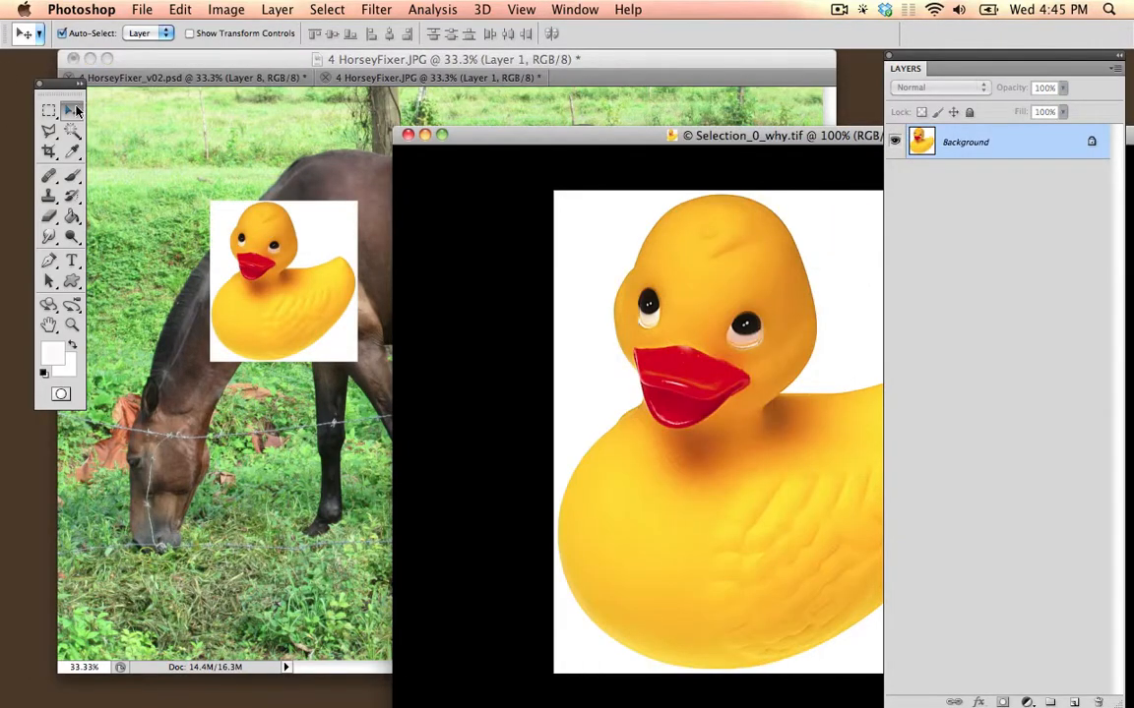
key(alt+super+equal)
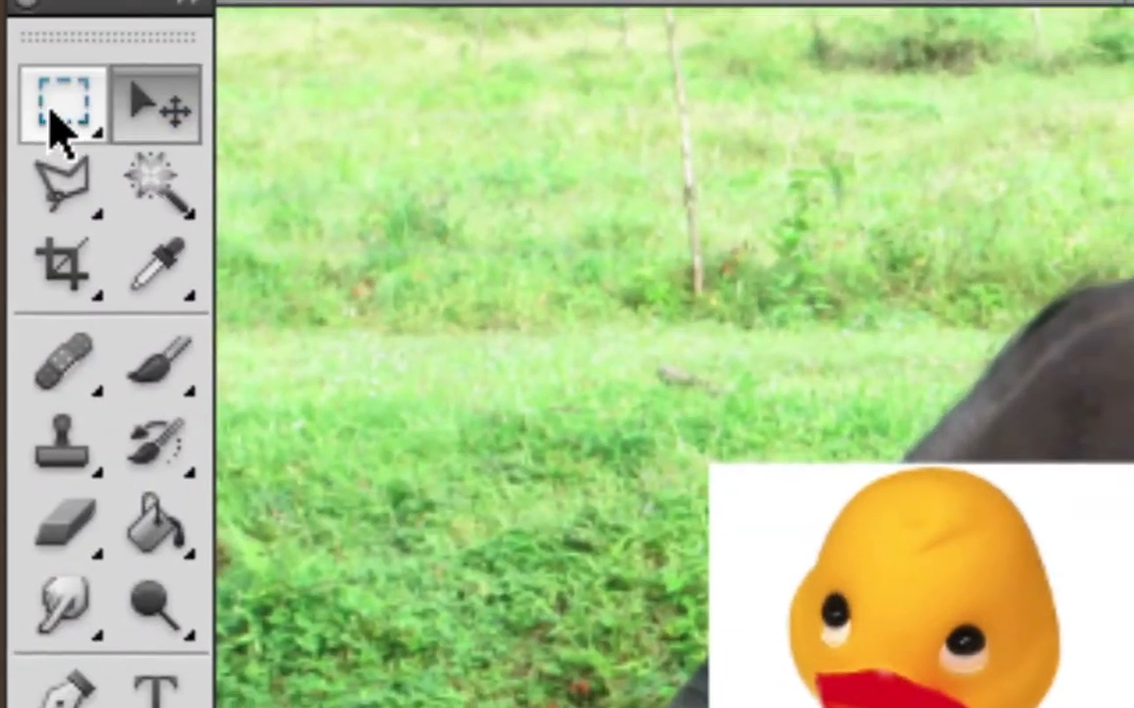
key(alt+super+minus)
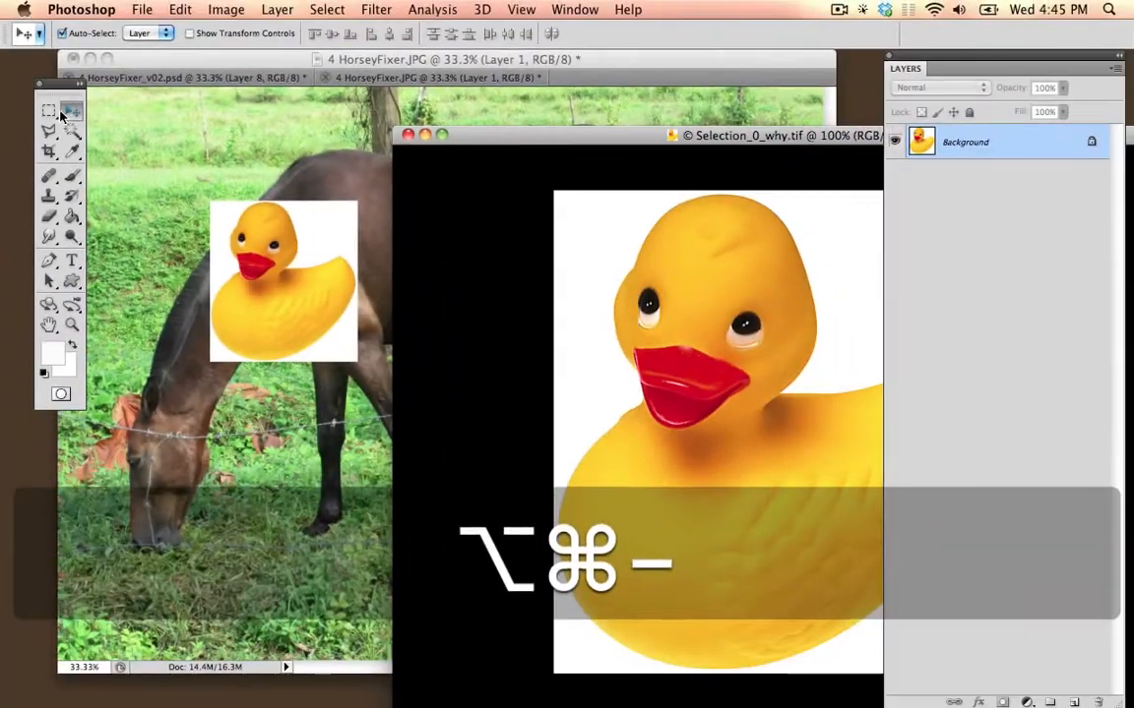
click(141, 159)
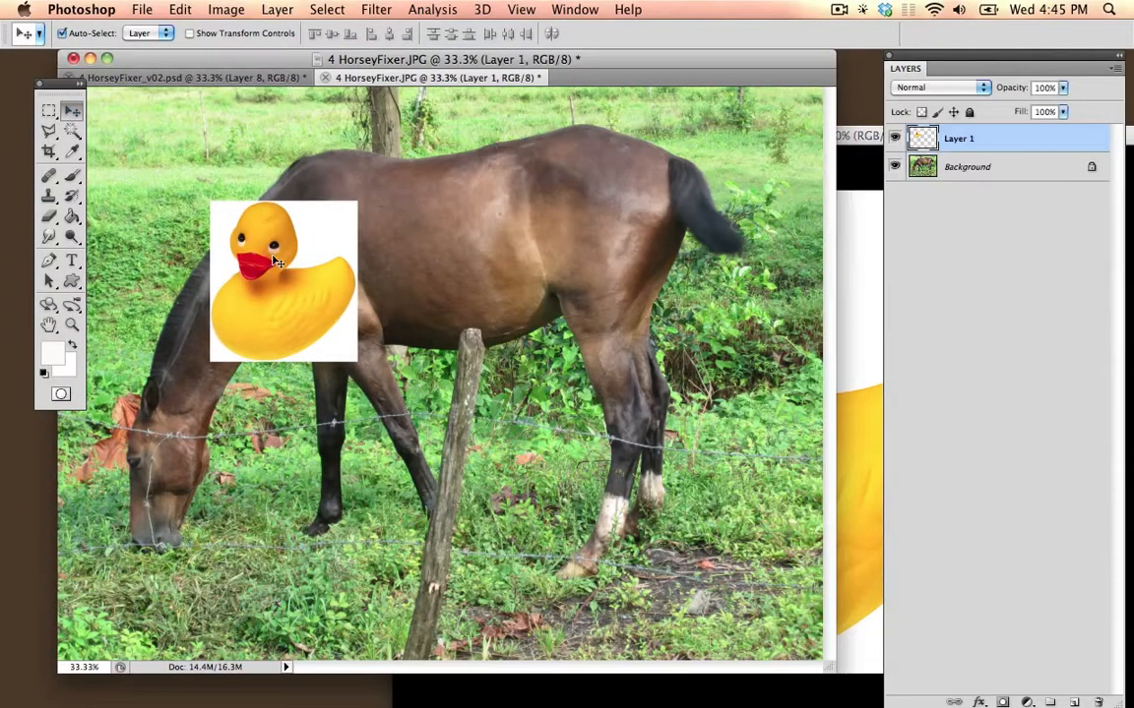
drag(272, 263, 309, 226)
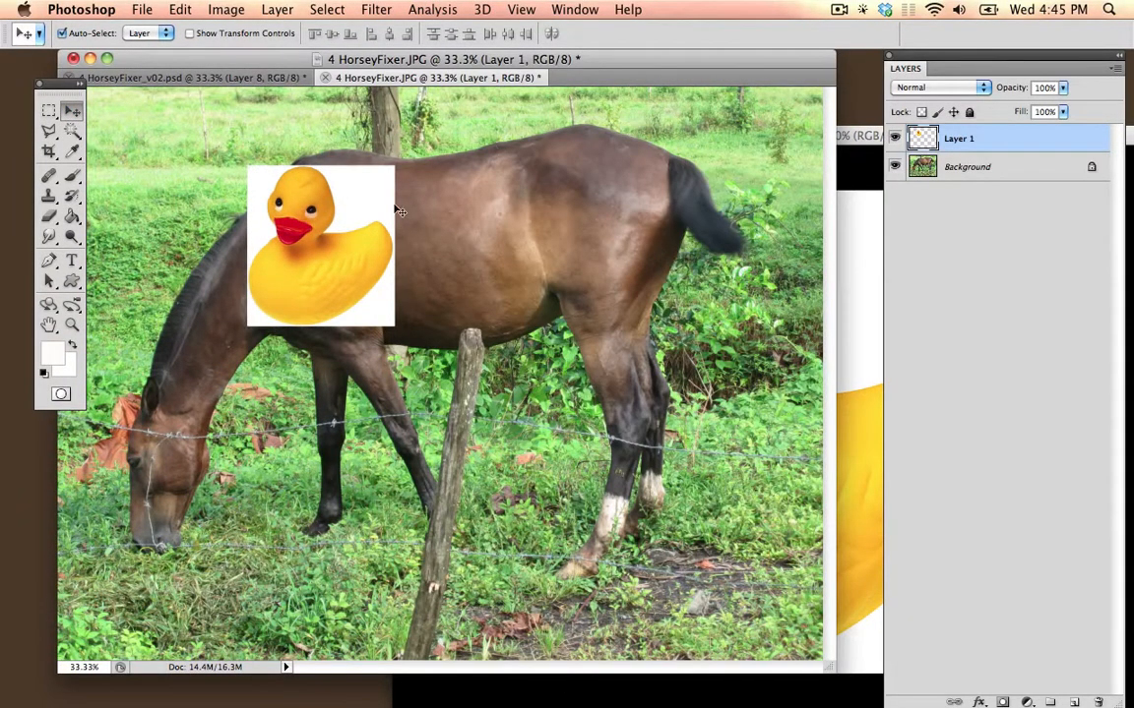
- Select the white background around the duck in Selection_0_why.tif with the Magic Wand
click(868, 248)
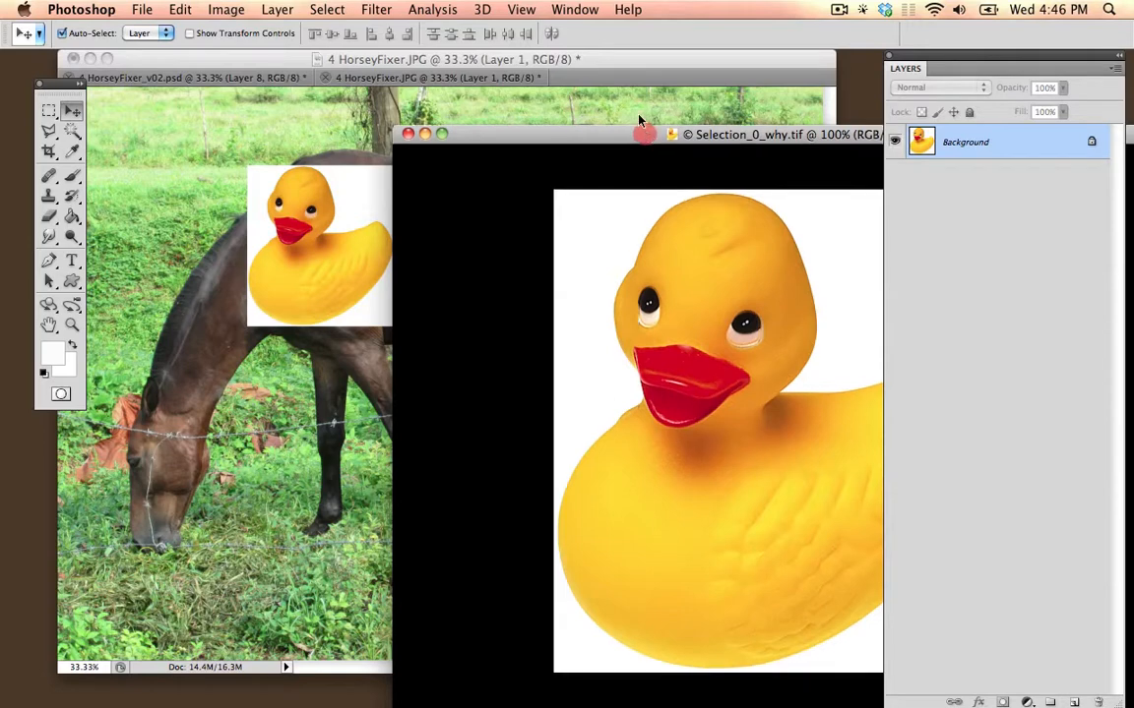
drag(646, 143, 459, 132)
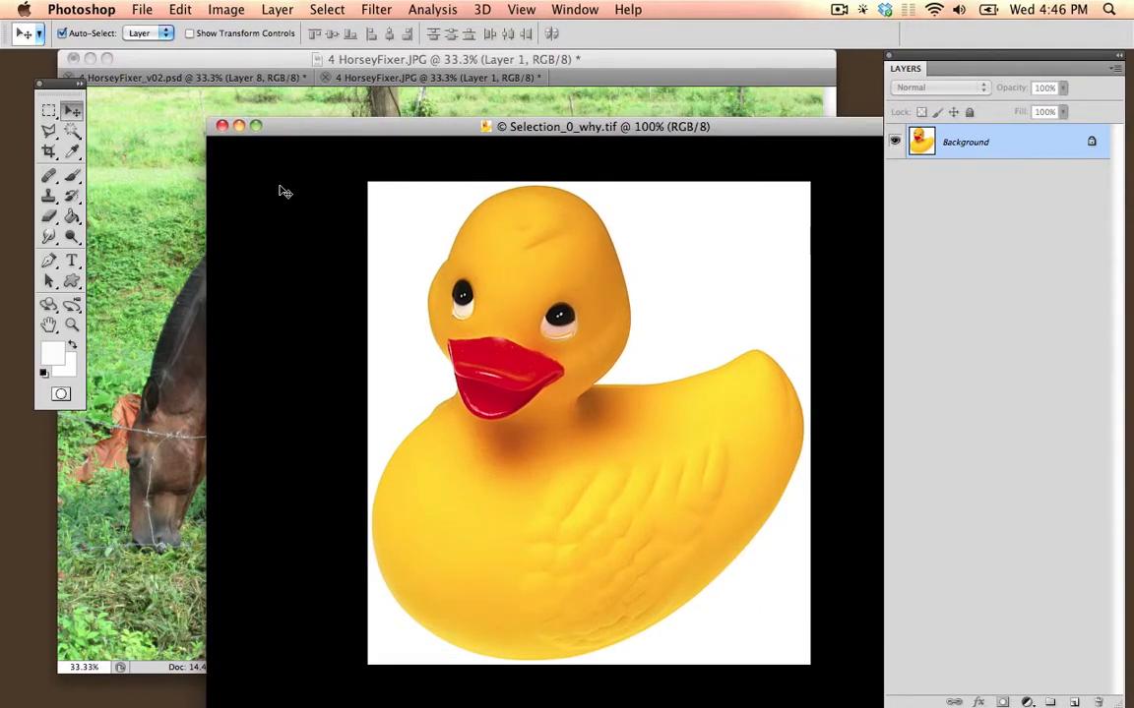
click(62, 131)
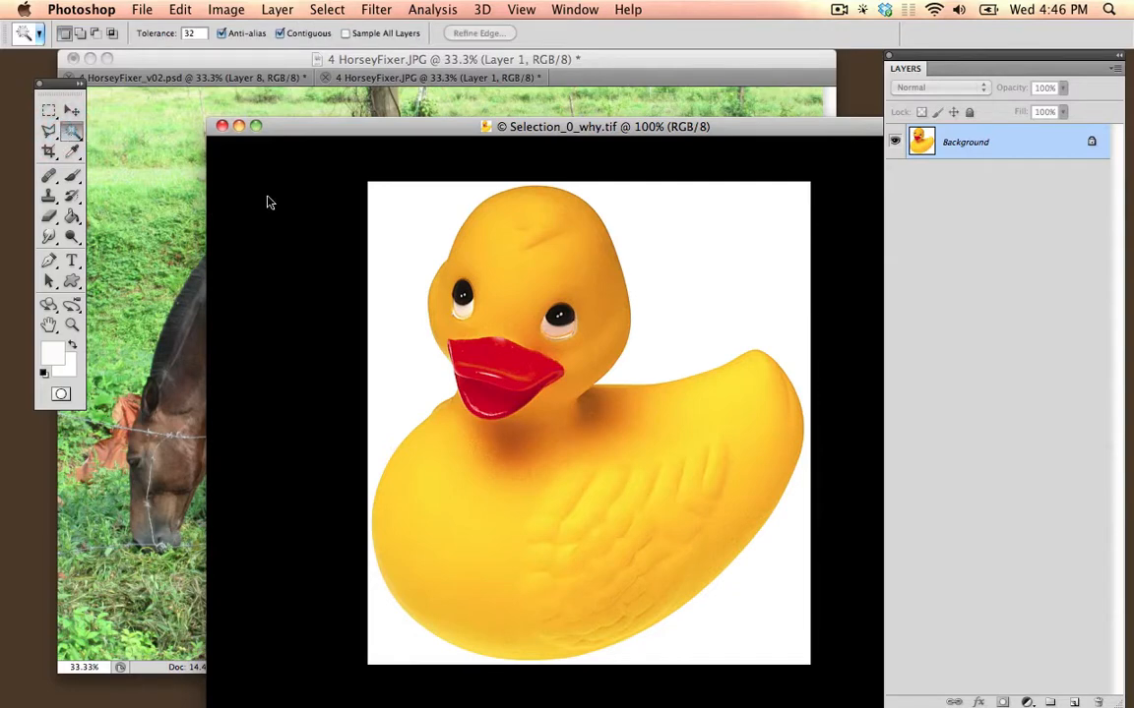
click(426, 224)
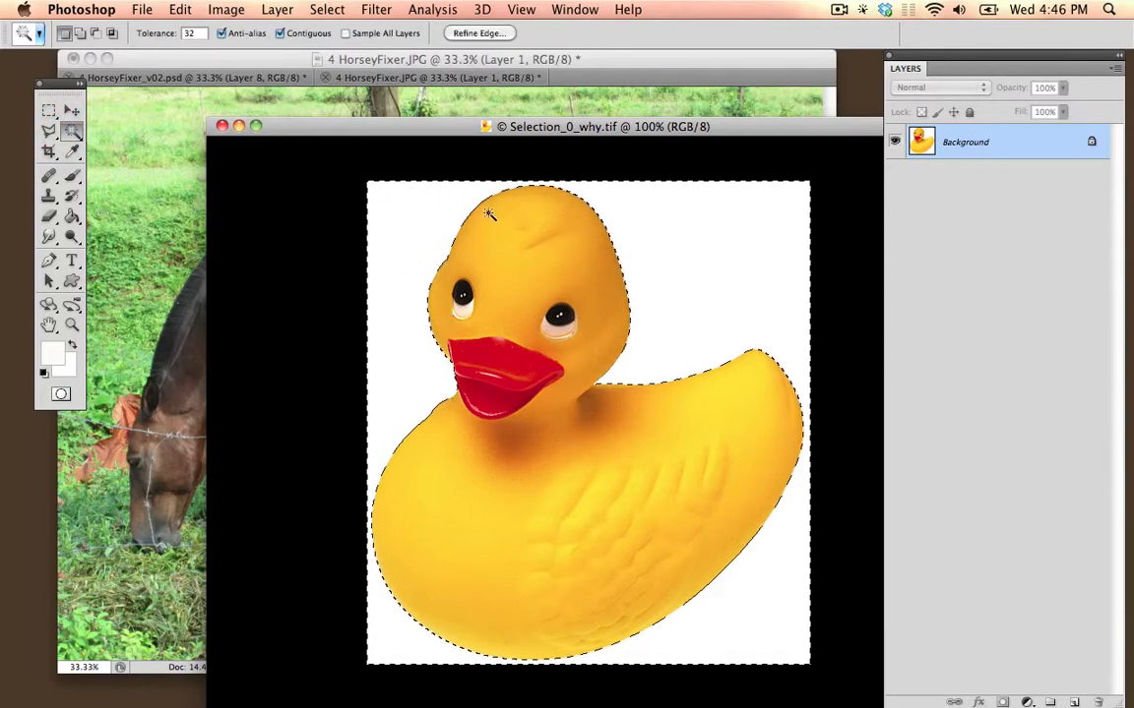
- Copy the selected white background into the horse photo as a new layer below the horse's belly
click(66, 113)
mouse_move(400, 233)
mouse_down()
mouse_move(218, 207)
mouse_move(257, 183)
mouse_move(265, 242)
mouse_move(537, 352)
mouse_up()
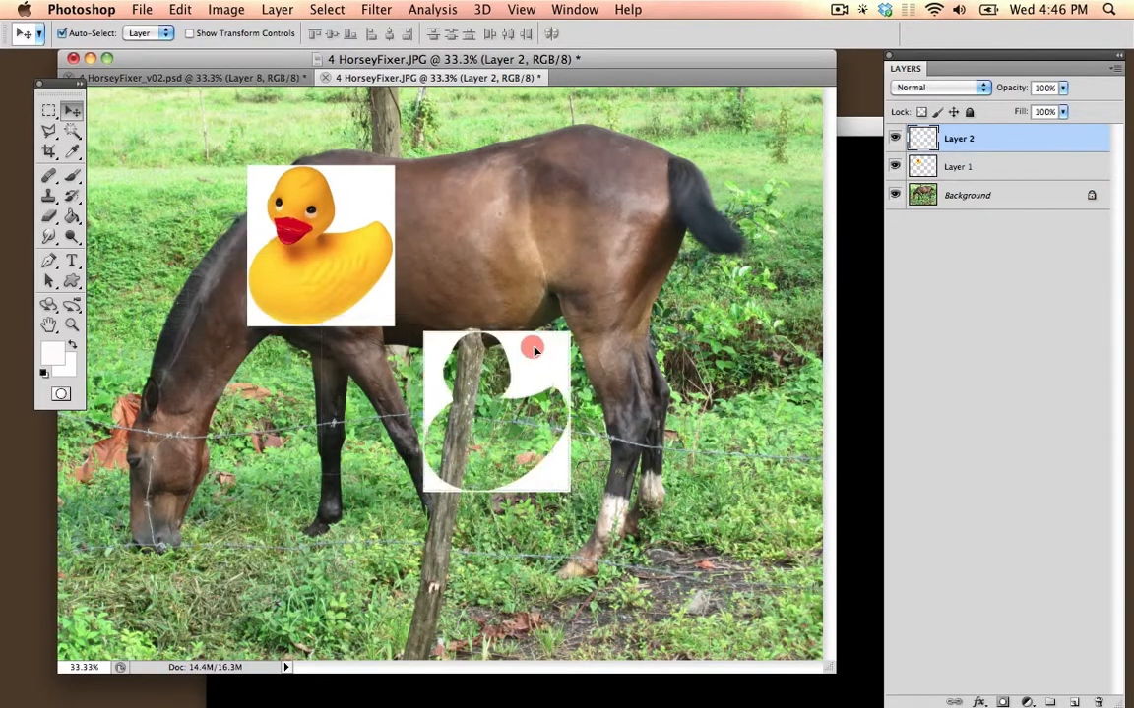
- Invert the selection in the duck image and copy the isolated duck onto the horse's hindquarters as a new layer
click(841, 240)
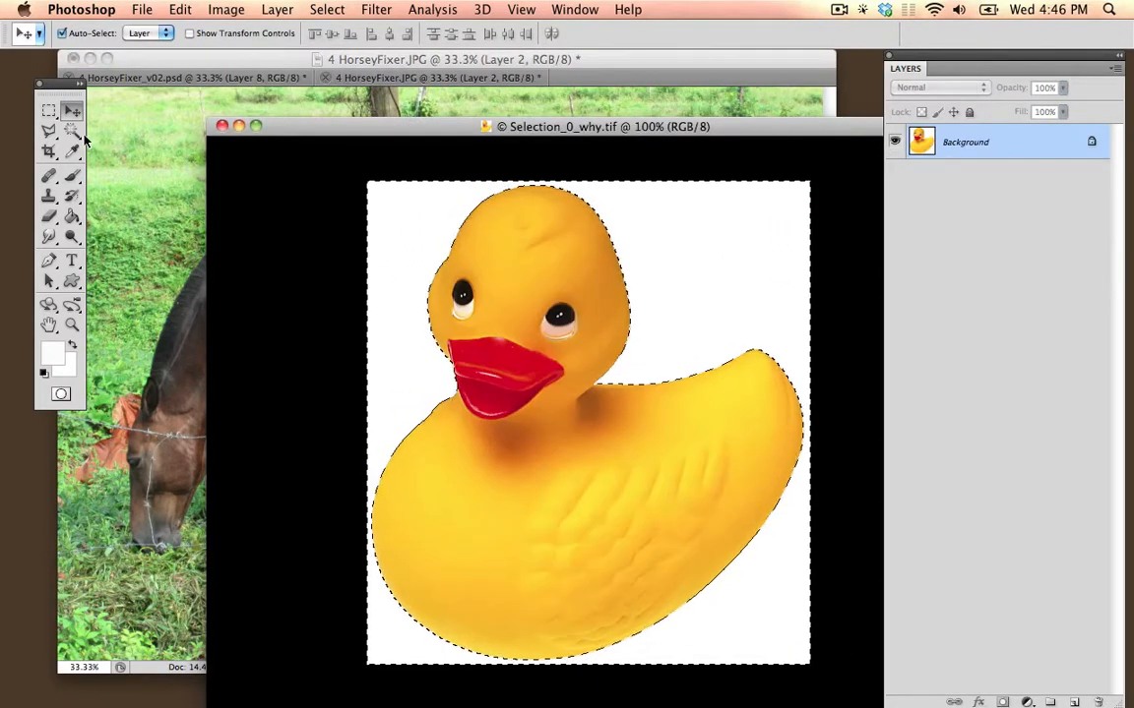
key(w)
right_click(759, 266)
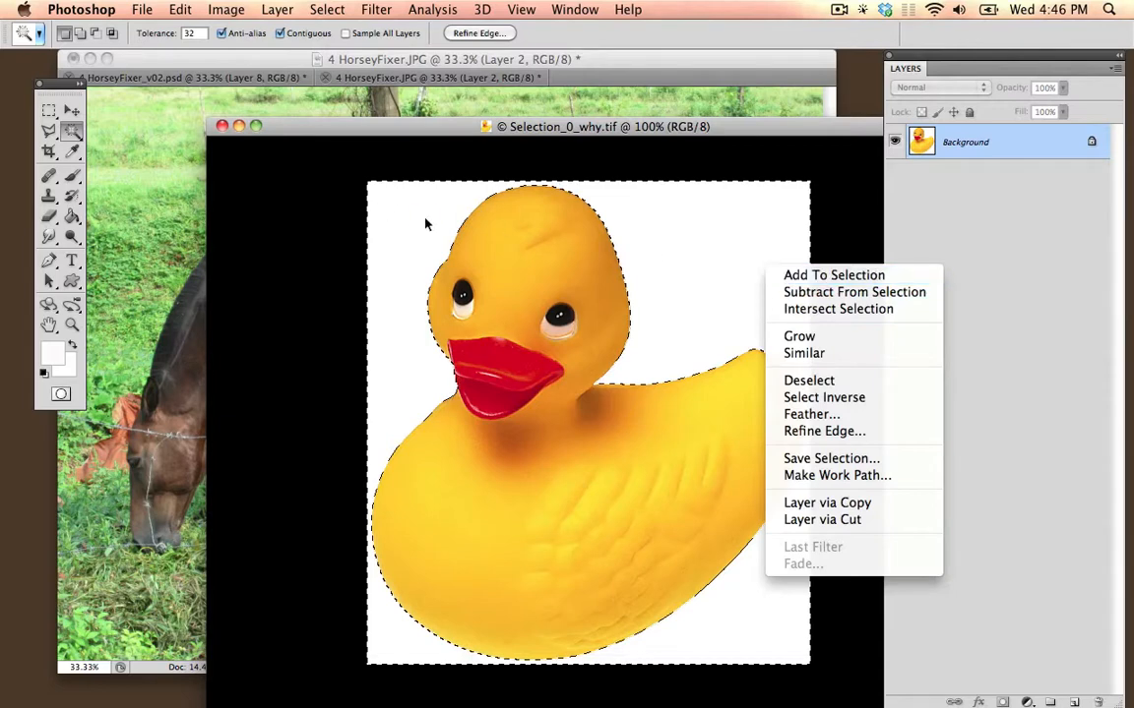
click(369, 196)
right_click(427, 221)
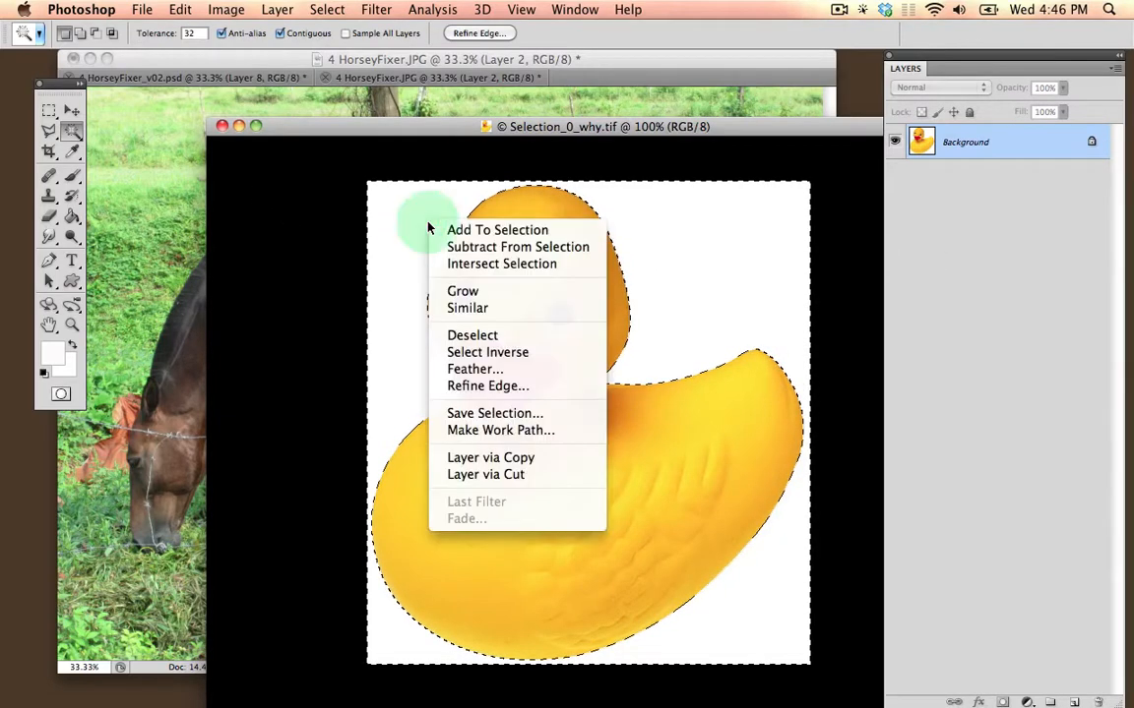
click(523, 353)
click(71, 110)
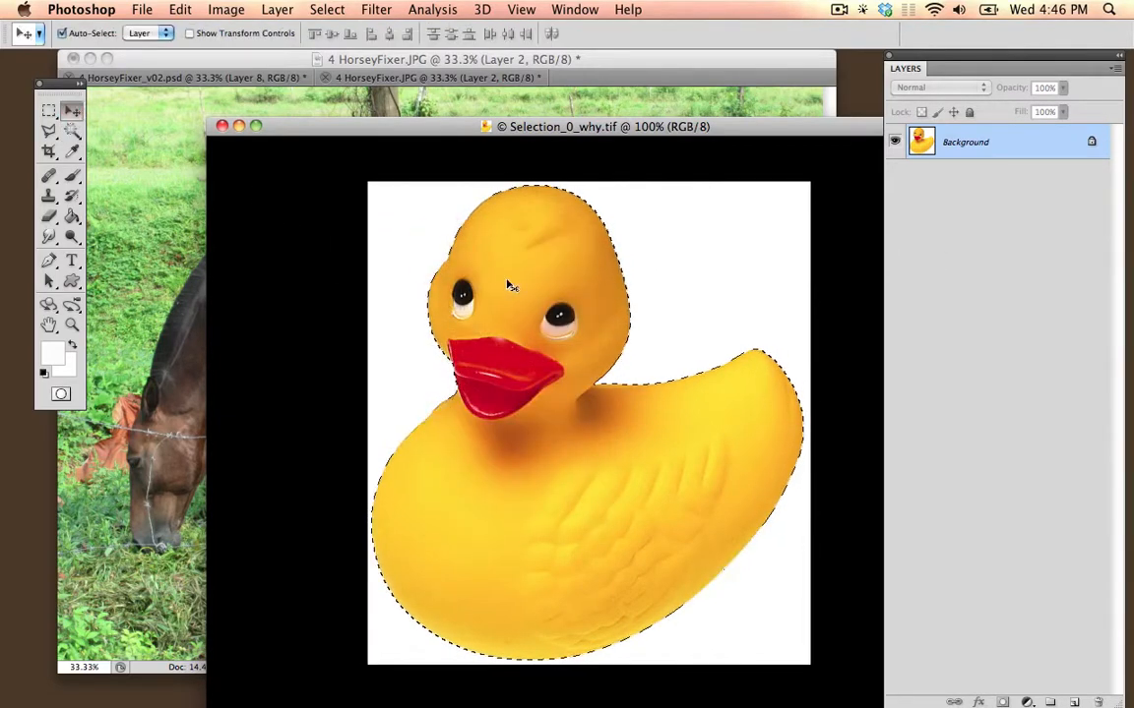
drag(506, 283, 675, 229)
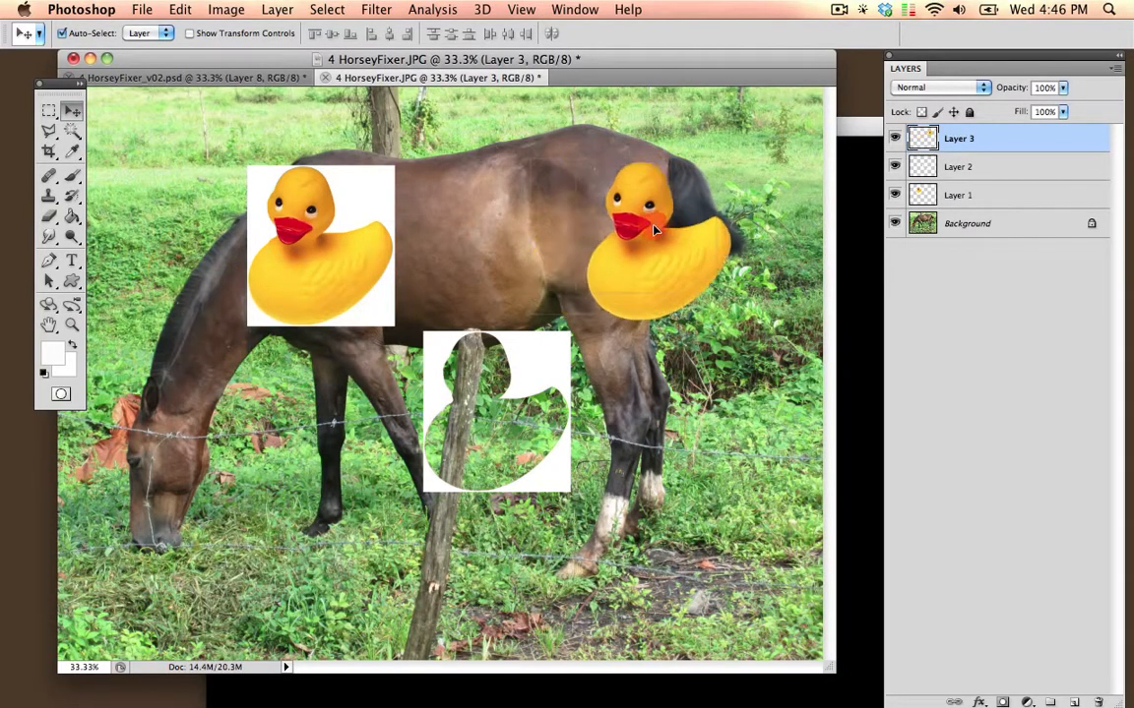
- Reposition the cut-out duck onto the horse's rump, the full duck toward its neck, and the white duck outline closer to its belly
click(67, 131)
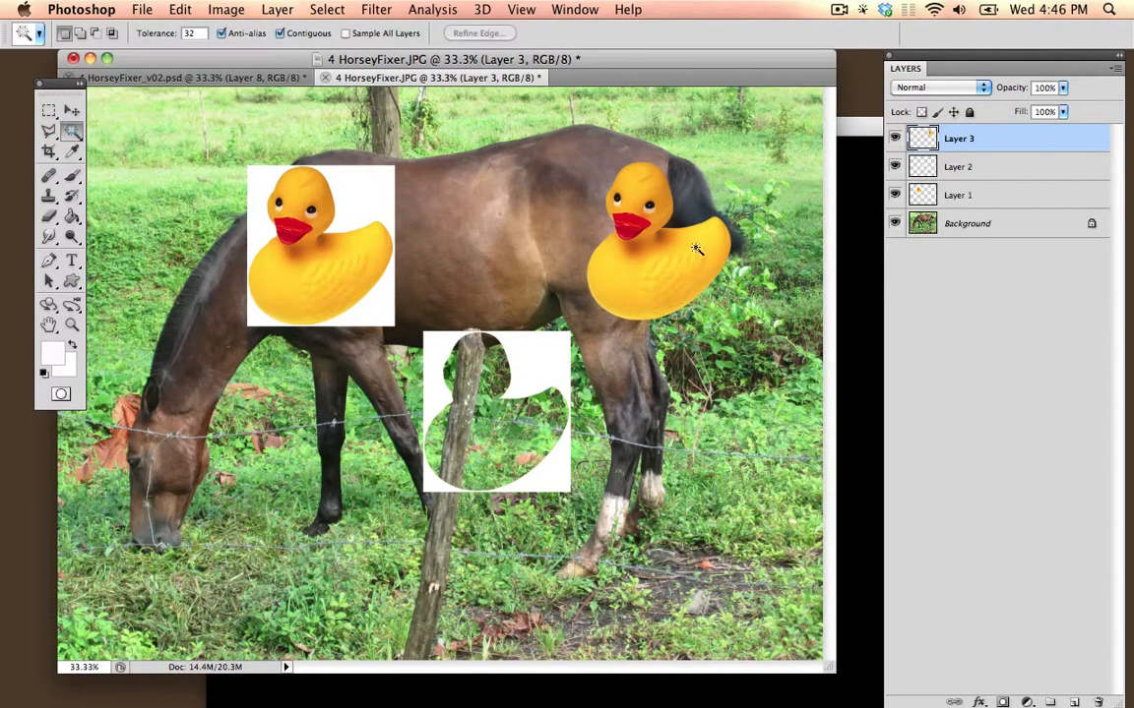
click(77, 115)
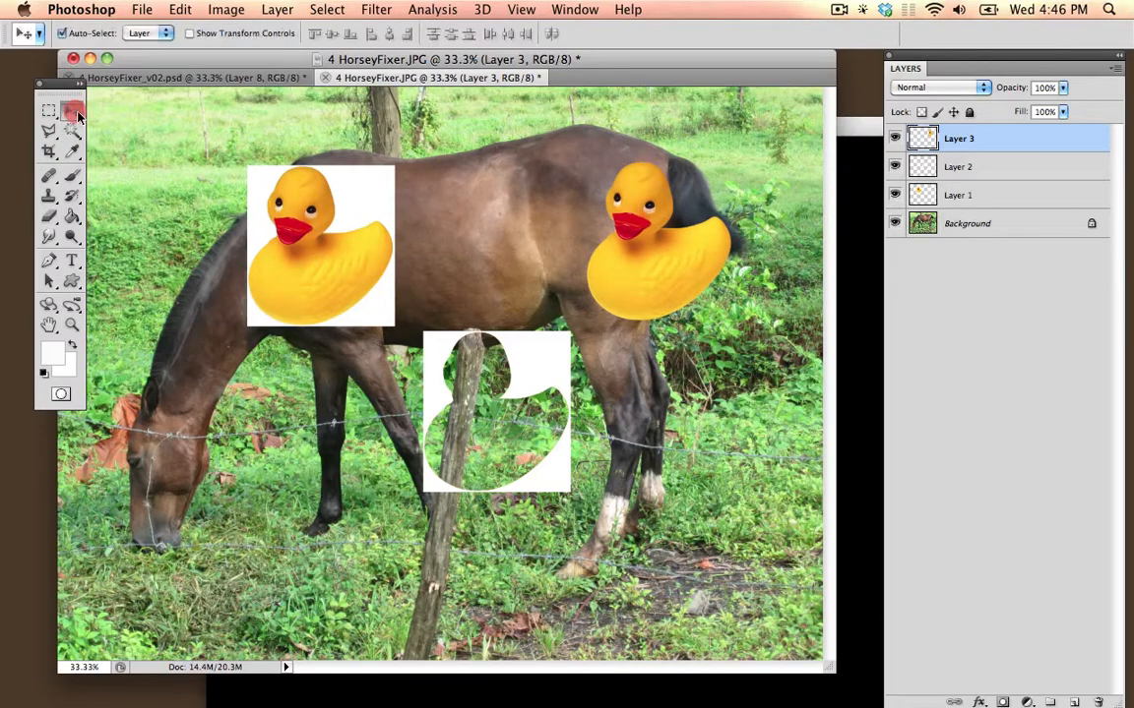
drag(670, 266, 607, 231)
drag(374, 238, 344, 241)
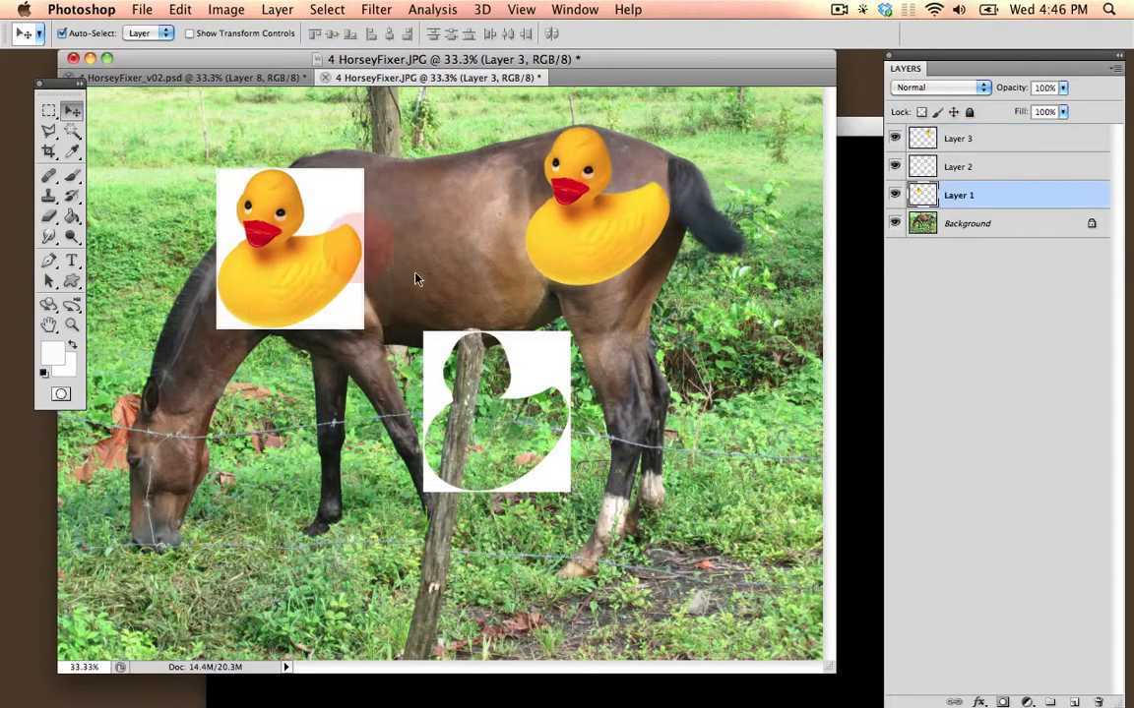
drag(537, 344, 484, 315)
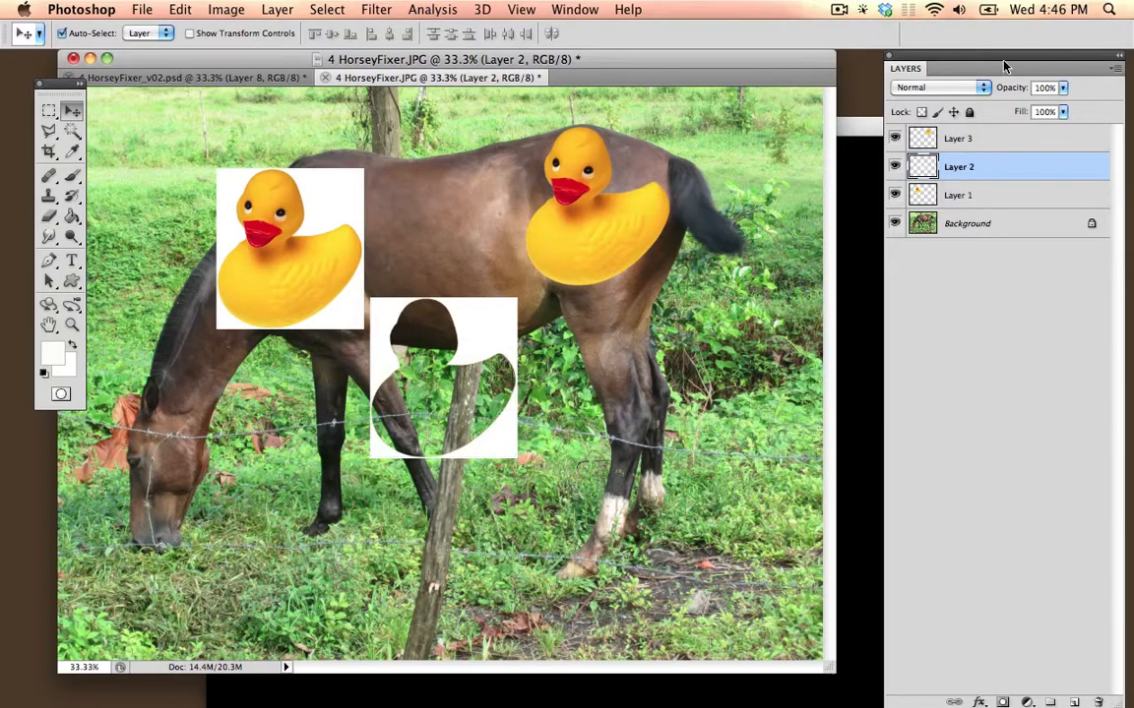
- Move the Layers panel inward so it overlaps the edge of the horse photo
drag(900, 51, 751, 96)
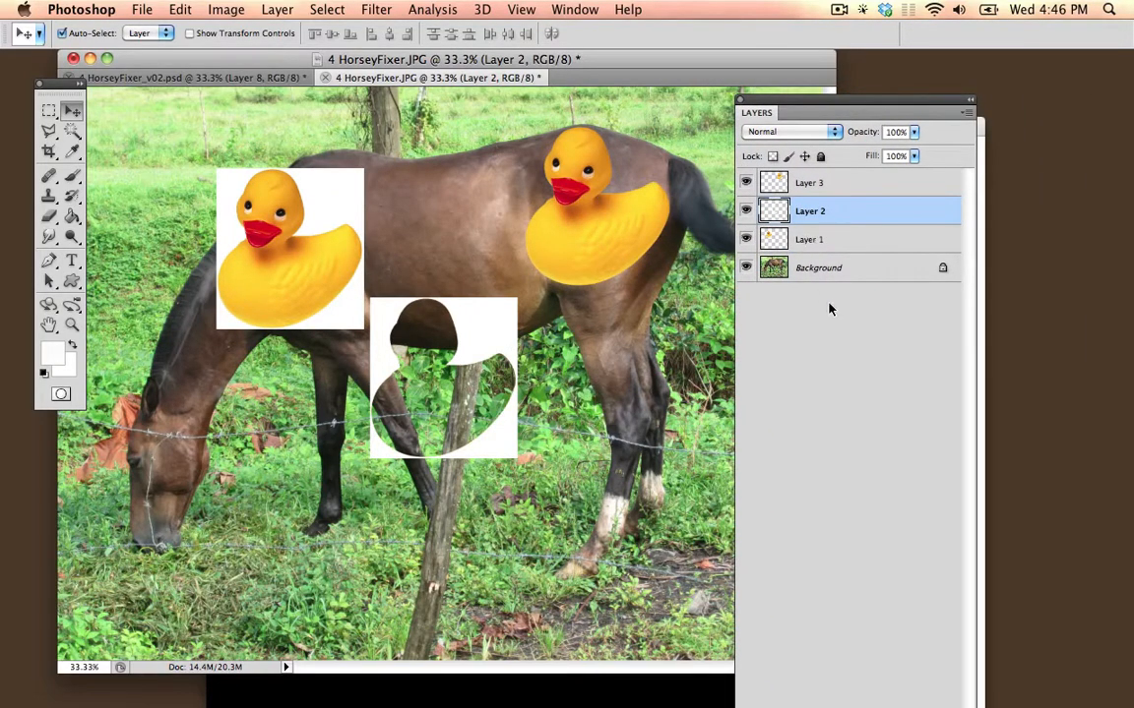
drag(859, 103, 859, 63)
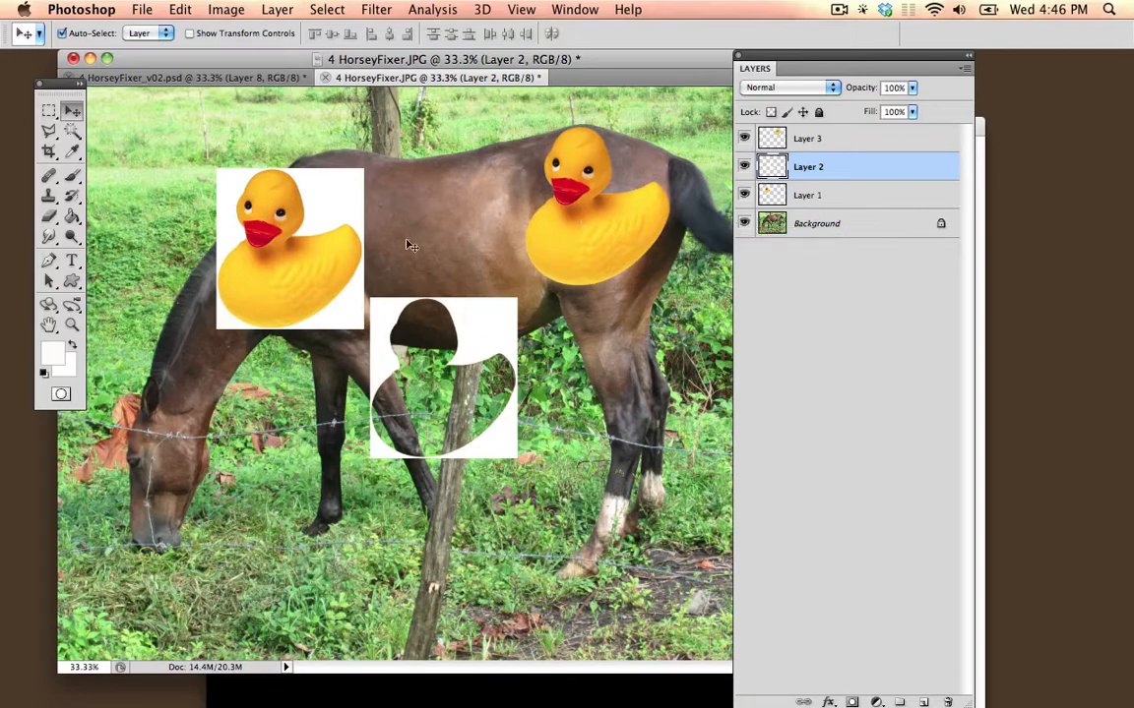
- Delete Layer 1 with the full duck image and Layer 2 with the white duck outline
drag(269, 204, 273, 199)
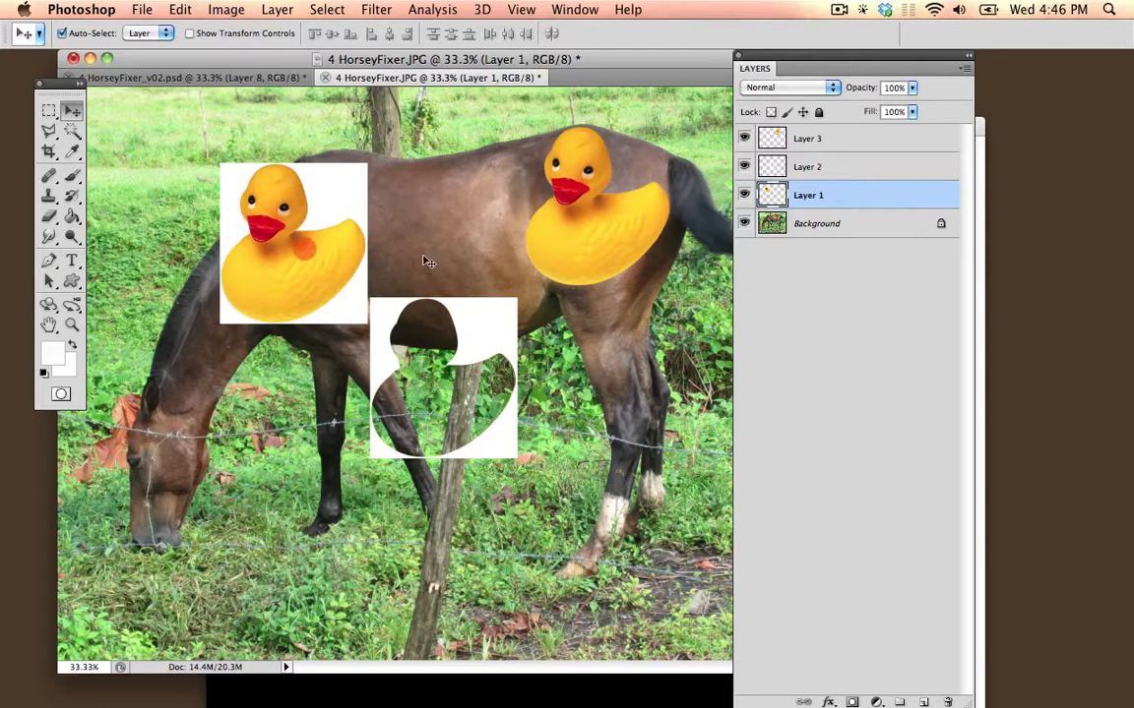
drag(955, 243, 945, 703)
drag(504, 343, 506, 273)
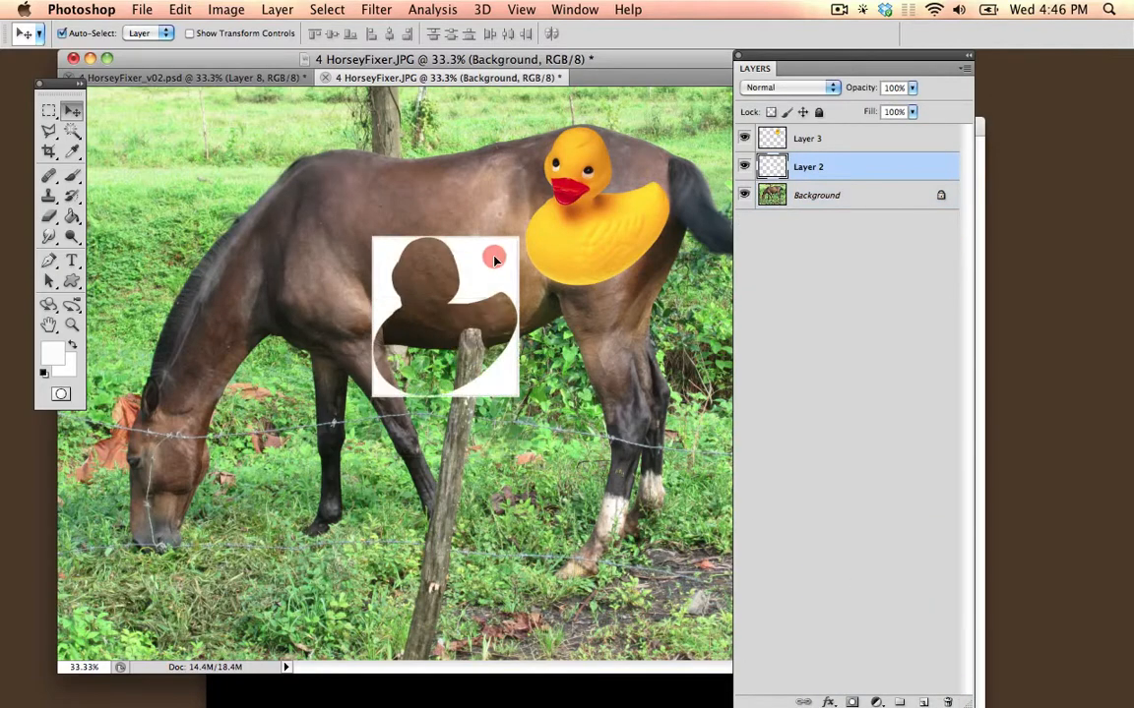
drag(928, 172, 956, 454)
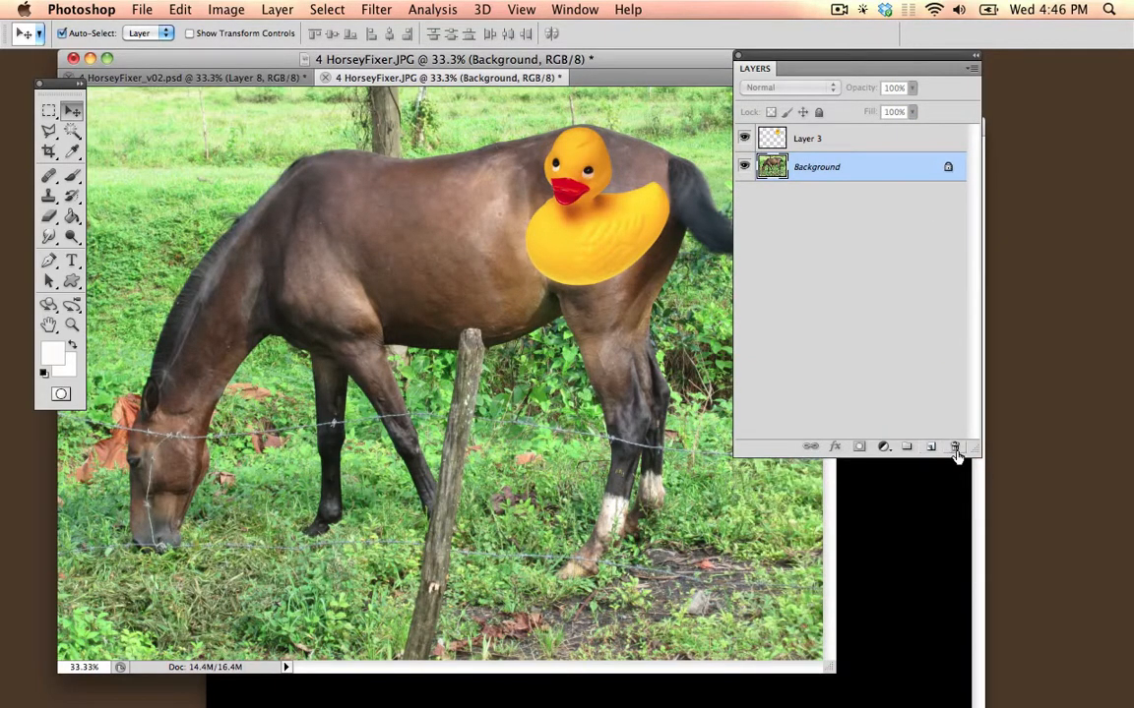
key(alt+super)
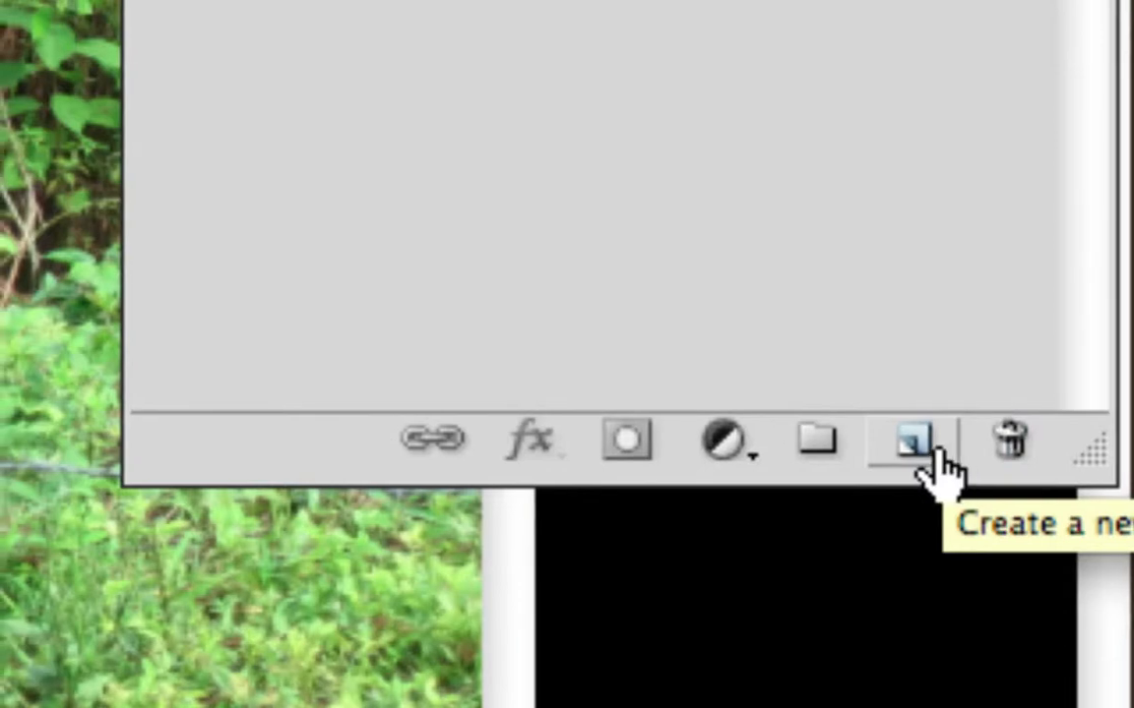
key(alt+super+minus)
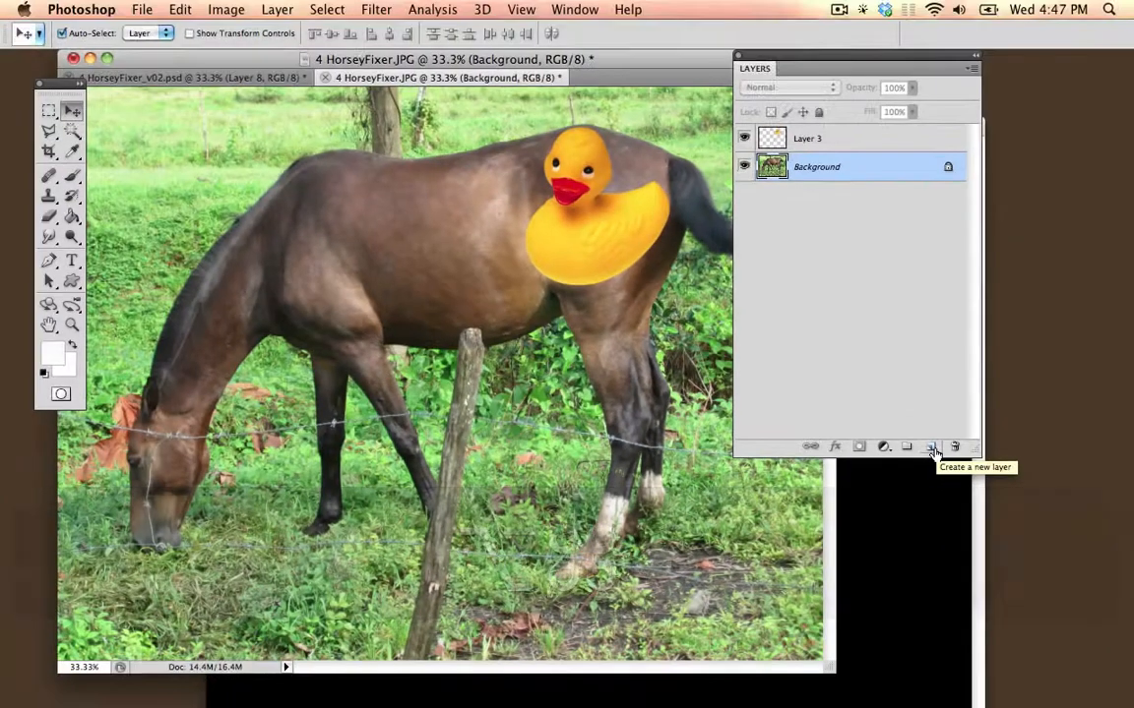
- Move the cut-out duck onto the horse's neck and hide its layer, Layer 3
drag(565, 240, 216, 237)
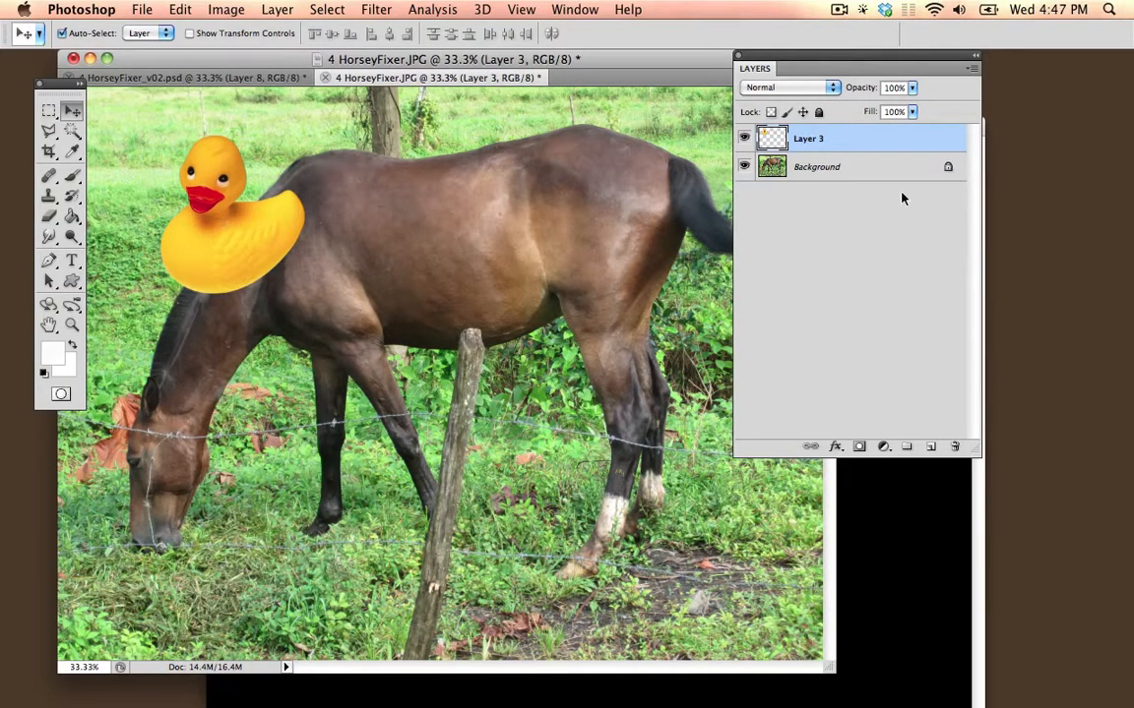
click(744, 139)
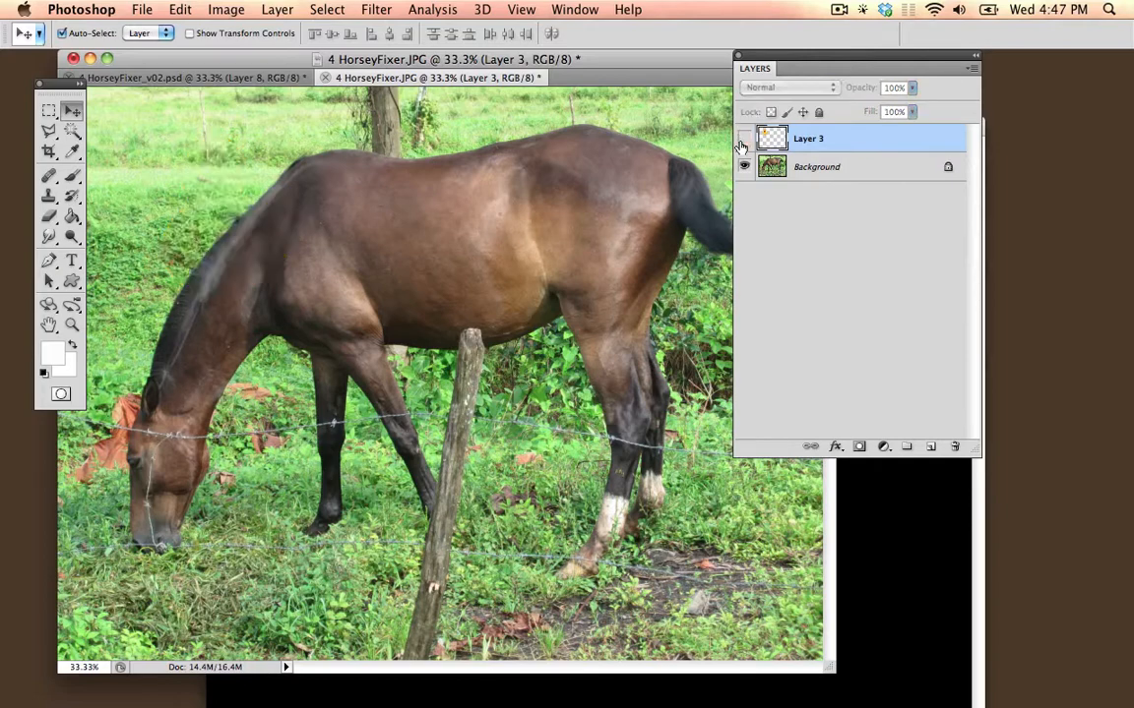
- Select the similar brown tones of the horse's body on the Background layer with the Magic Wand at tolerance 32
click(848, 170)
click(71, 131)
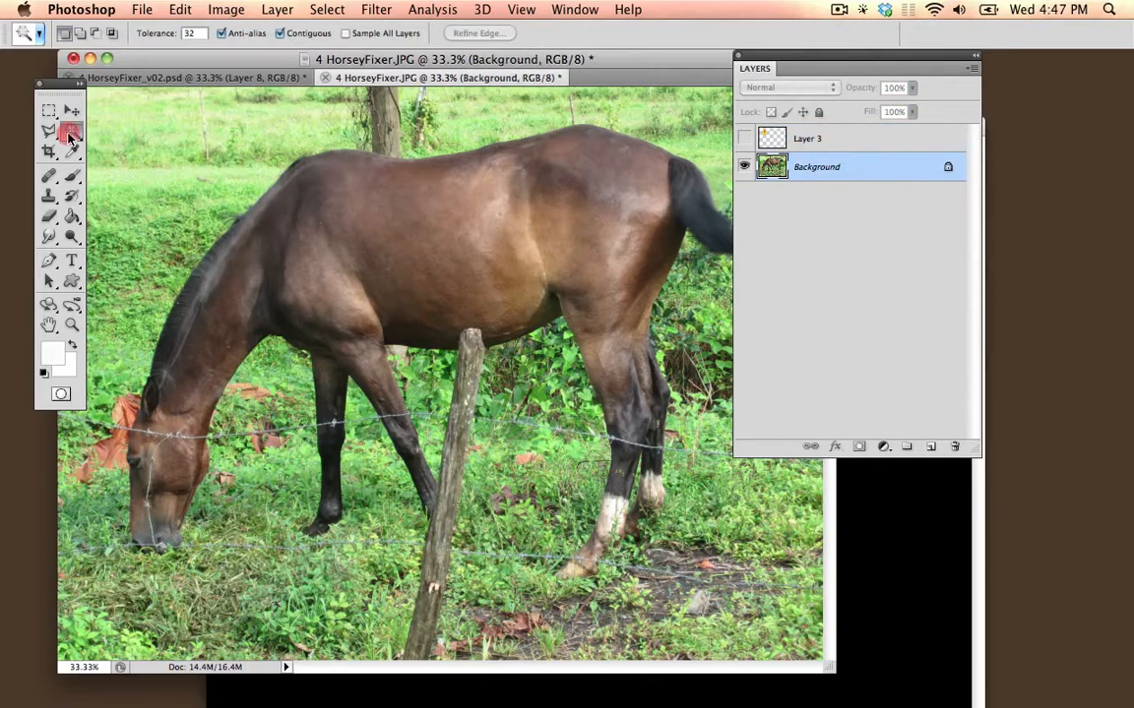
click(412, 246)
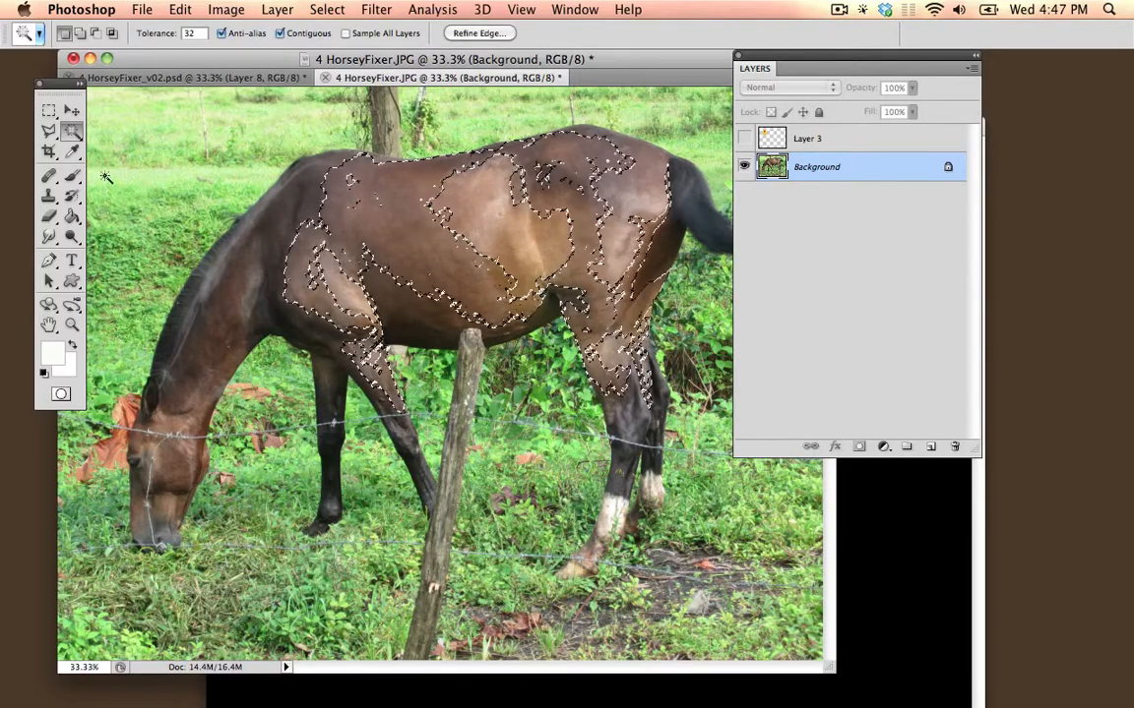
- Extend the selection over the horse's head, neck, body and upper legs using the Quick Selection tool with a brush size of 175
mouse_move(74, 138)
mouse_down()
mouse_move(165, 144)
mouse_move(163, 129)
mouse_up()
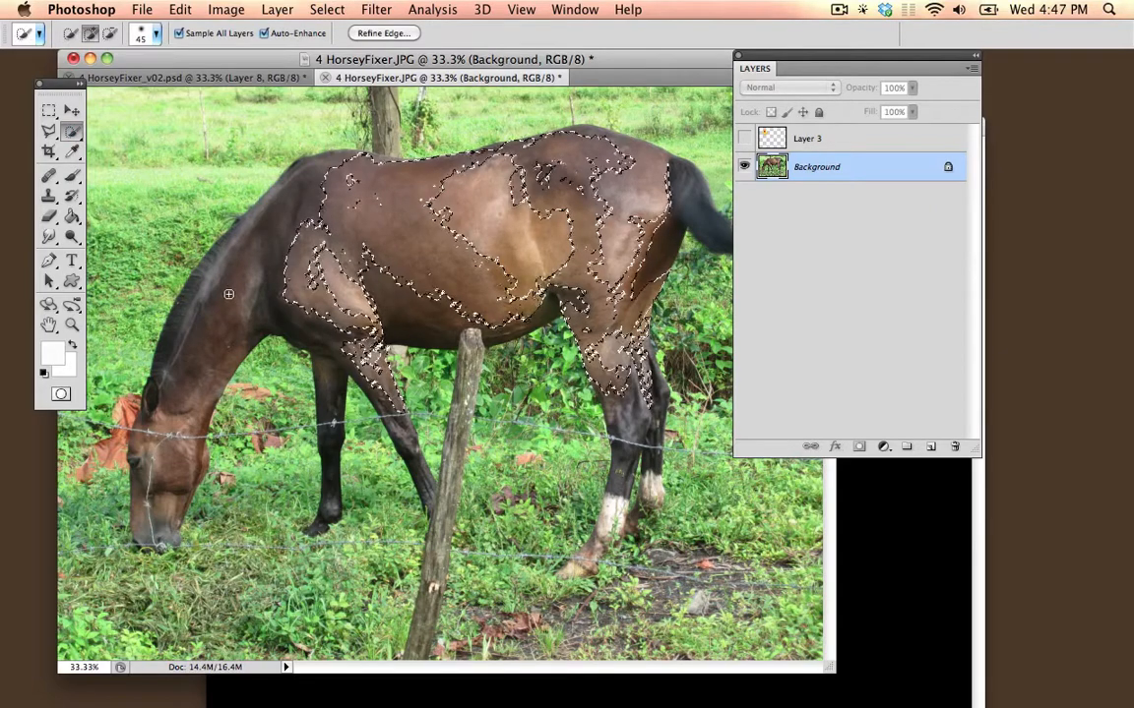
key(bracketright)
key(bracketright)
key(bracketright)
key(bracketright)
key(bracketright)
key(bracketright)
key(bracketright)
key(bracketright)
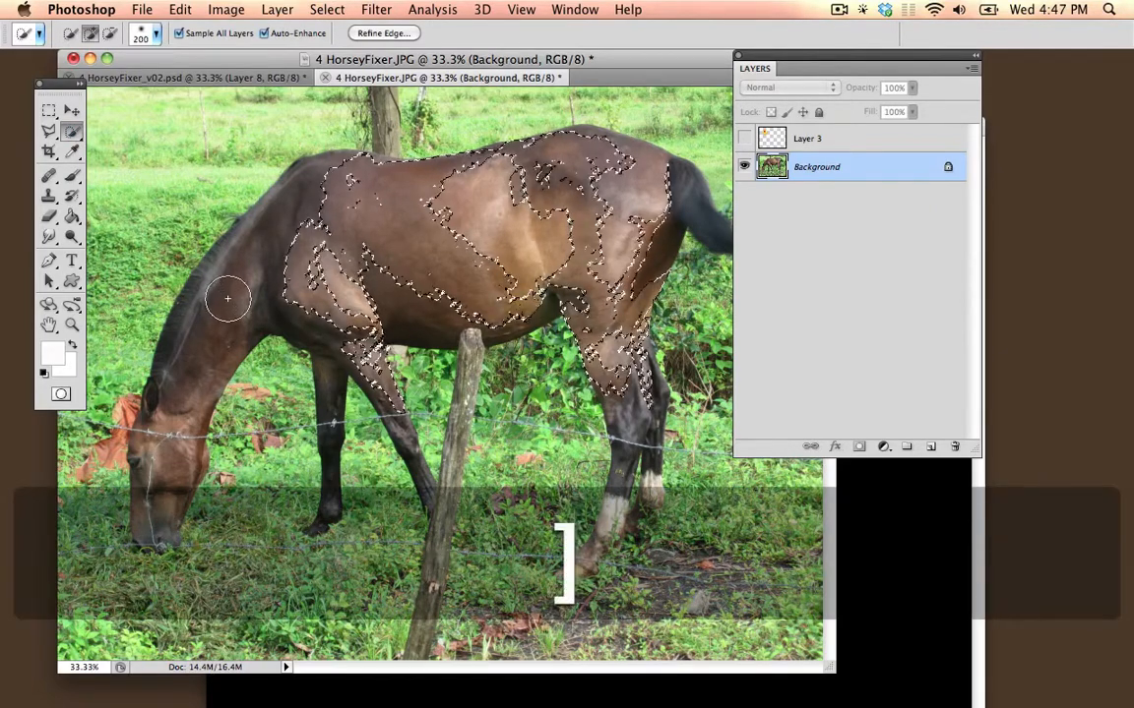
key(bracketleft)
key(bracketright)
key(bracketright)
key(bracketright)
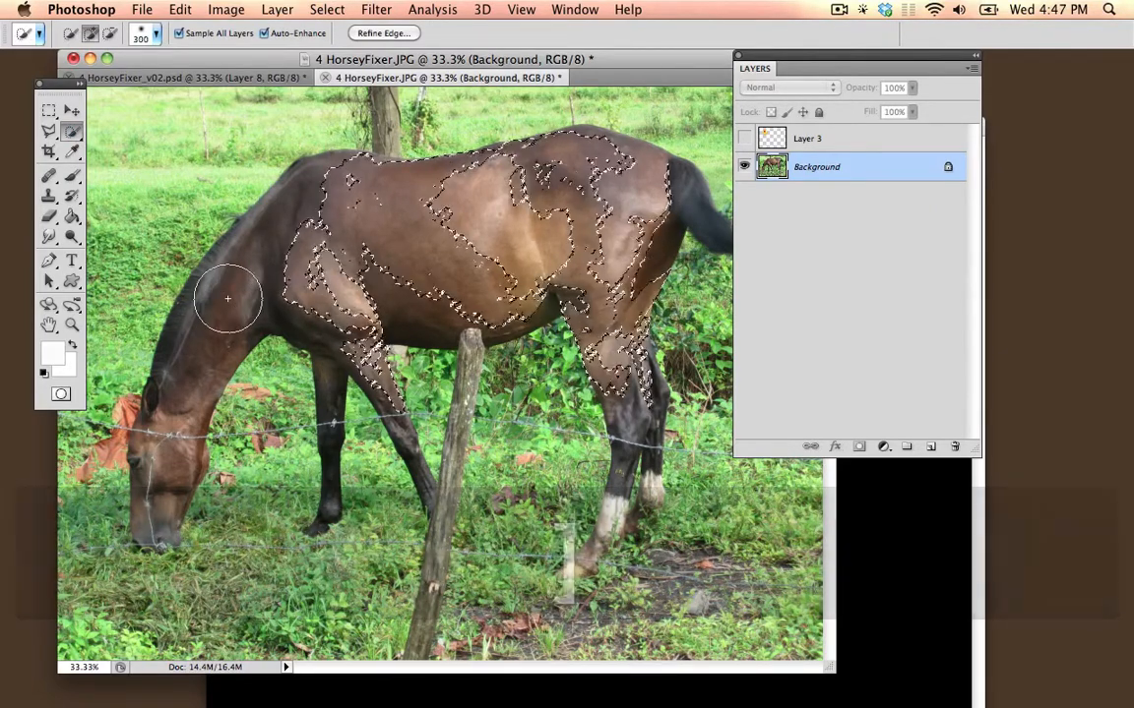
key(bracketleft)
key(bracketleft)
key(bracketleft)
key(bracketleft)
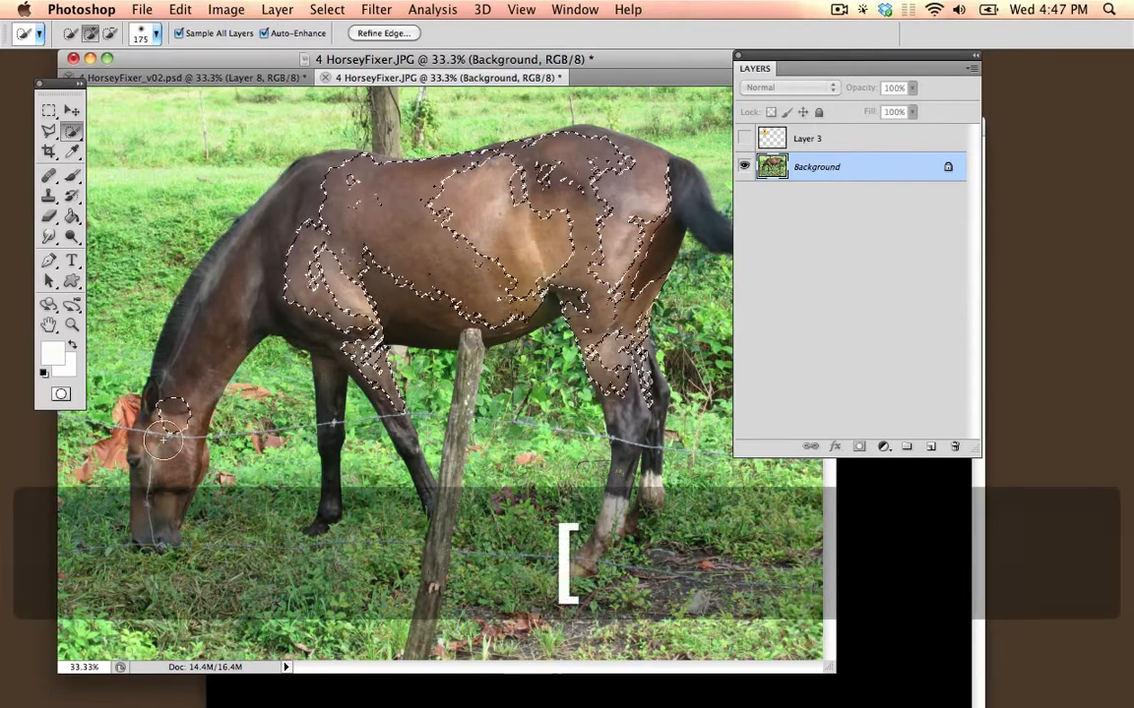
click(172, 416)
mouse_move(163, 470)
mouse_down()
mouse_move(156, 456)
mouse_move(223, 329)
mouse_move(265, 278)
mouse_move(346, 245)
mouse_move(468, 228)
mouse_move(584, 230)
mouse_move(601, 254)
mouse_up()
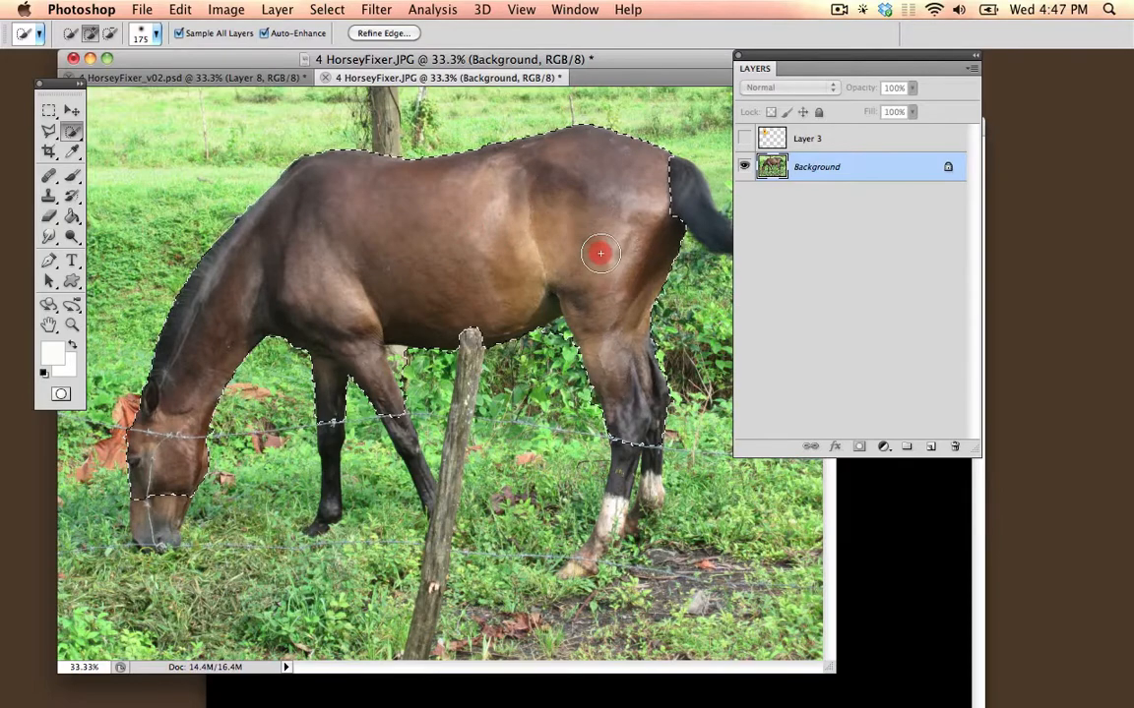
- Move the Layers panel off the photo and add the horse's tail to the selection with a brush size of 60
key(bracketleft)
key(bracketleft)
key(bracketleft)
key(bracketleft)
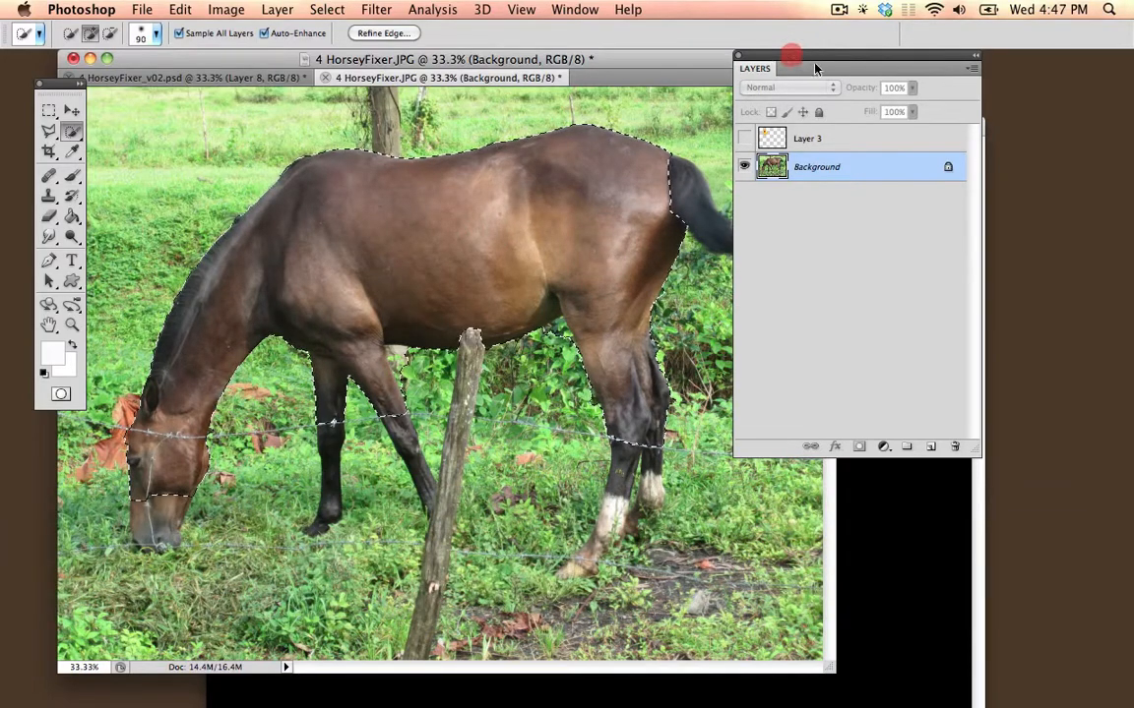
mouse_move(789, 58)
mouse_down()
mouse_move(1006, 103)
mouse_move(893, 126)
mouse_up()
key(bracketleft)
key(bracketleft)
key(bracketleft)
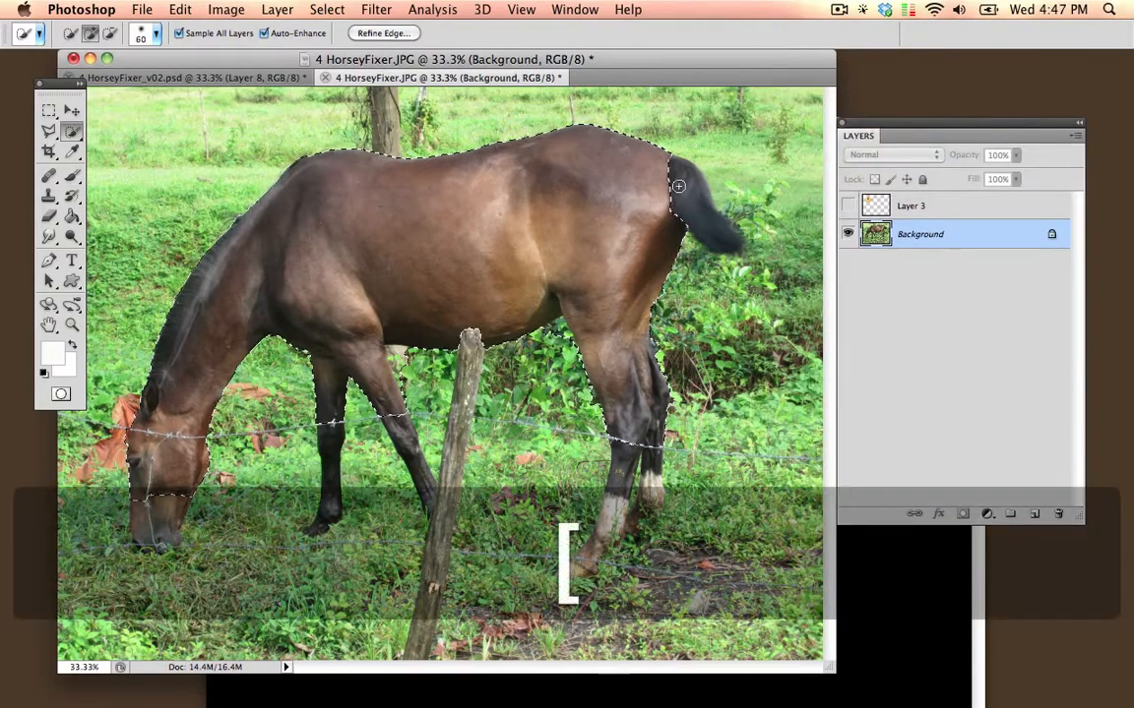
click(686, 200)
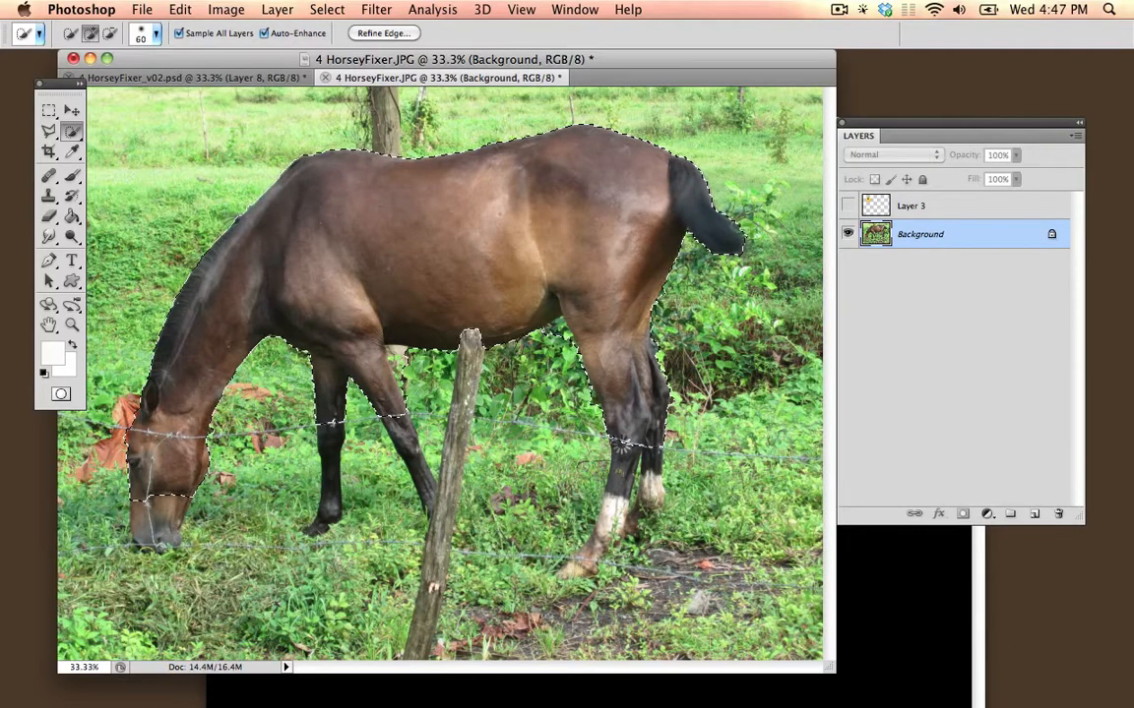
- Add the lower hind leg to the selection, then the lower front leg with a brush size of 45
mouse_move(622, 445)
mouse_down()
mouse_move(612, 519)
mouse_move(582, 561)
mouse_up()
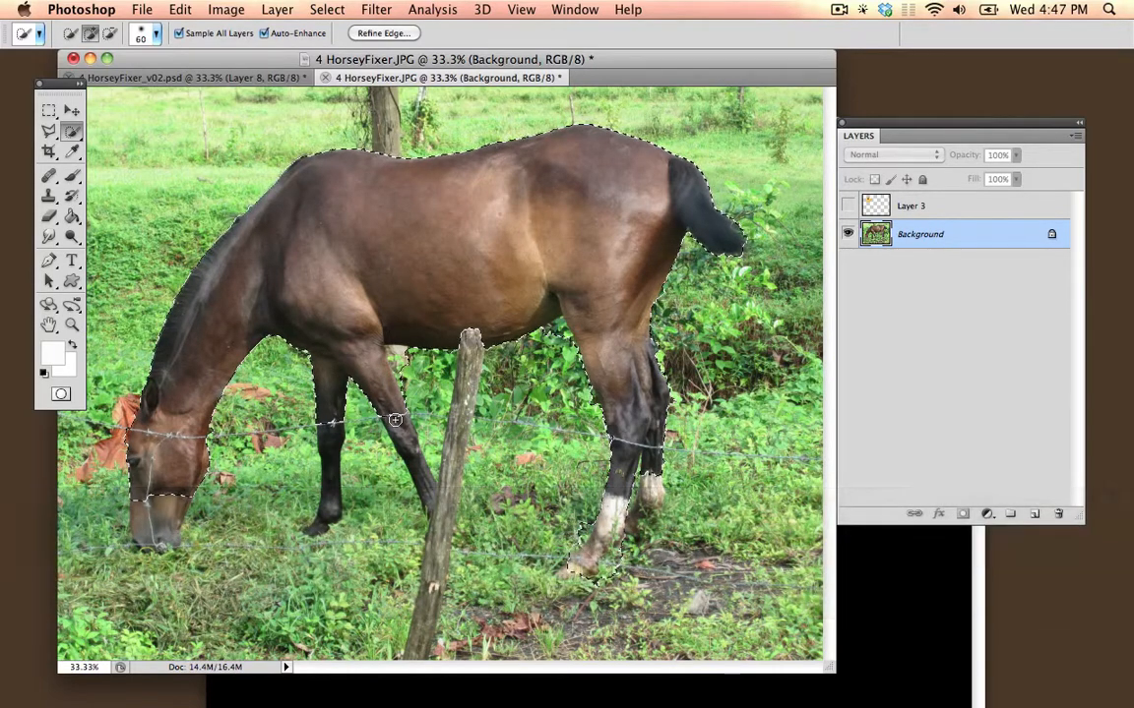
key(bracketleft)
mouse_move(395, 419)
mouse_down()
mouse_move(430, 498)
mouse_move(424, 508)
mouse_up()
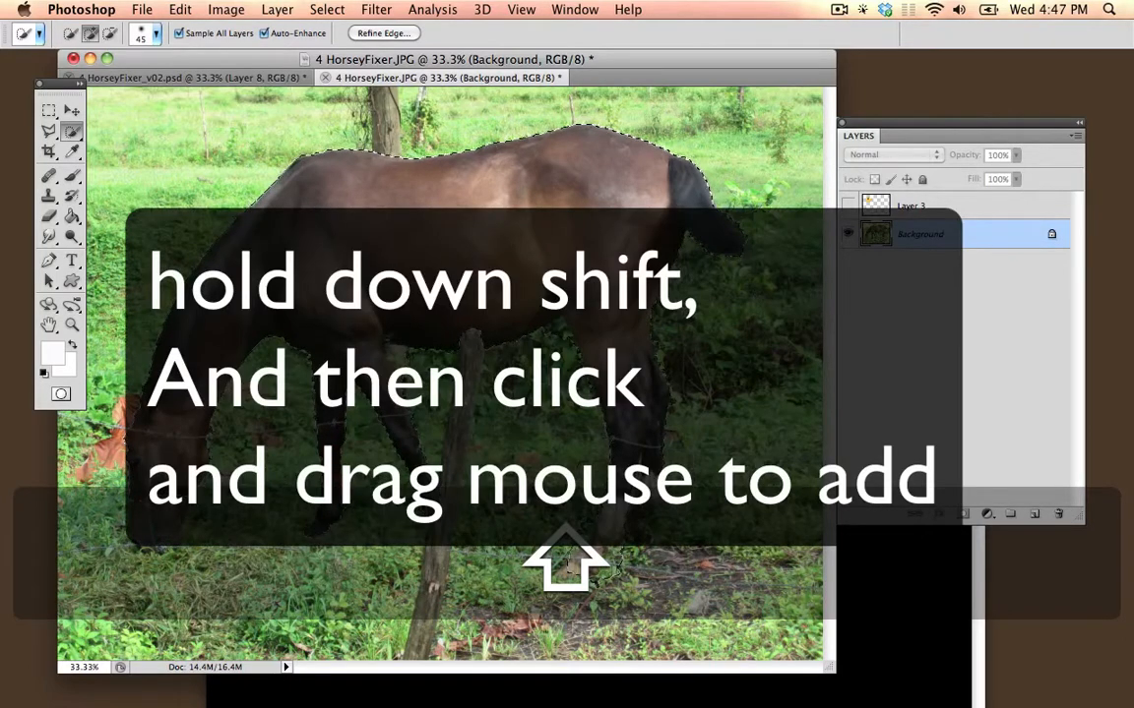
- Subtract the pale patch and leaves behind the front leg, just under the belly, from the selection at 100% zoom
key(super+equal)
key(super+equal)
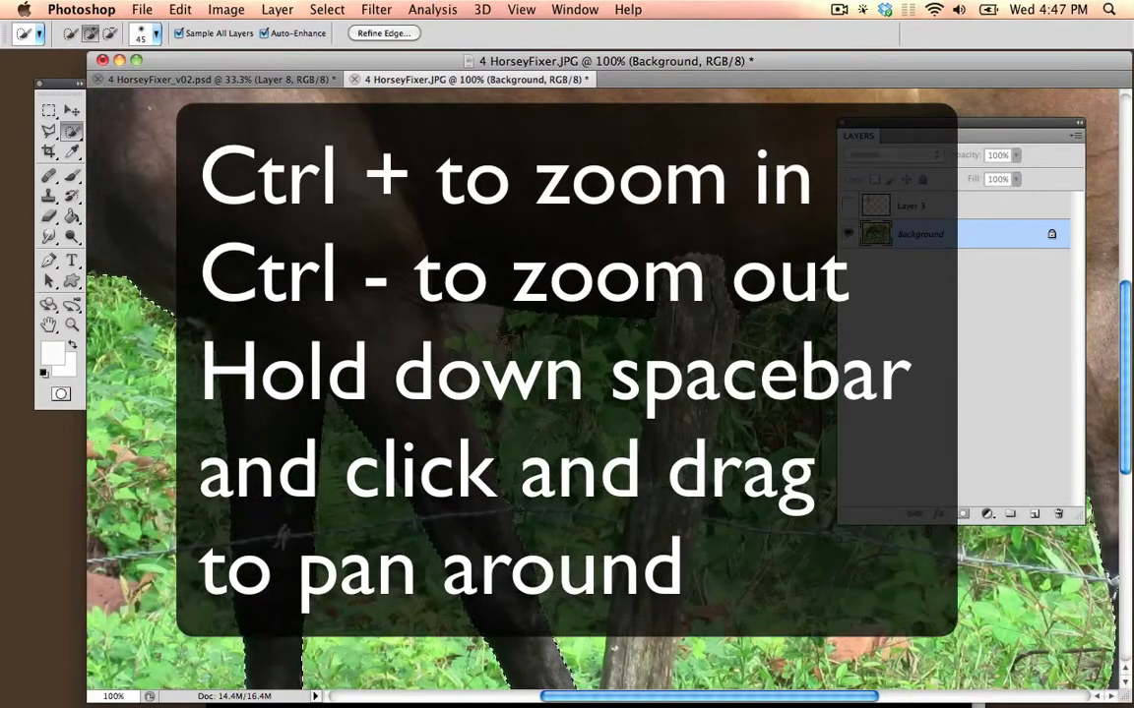
key(alt)
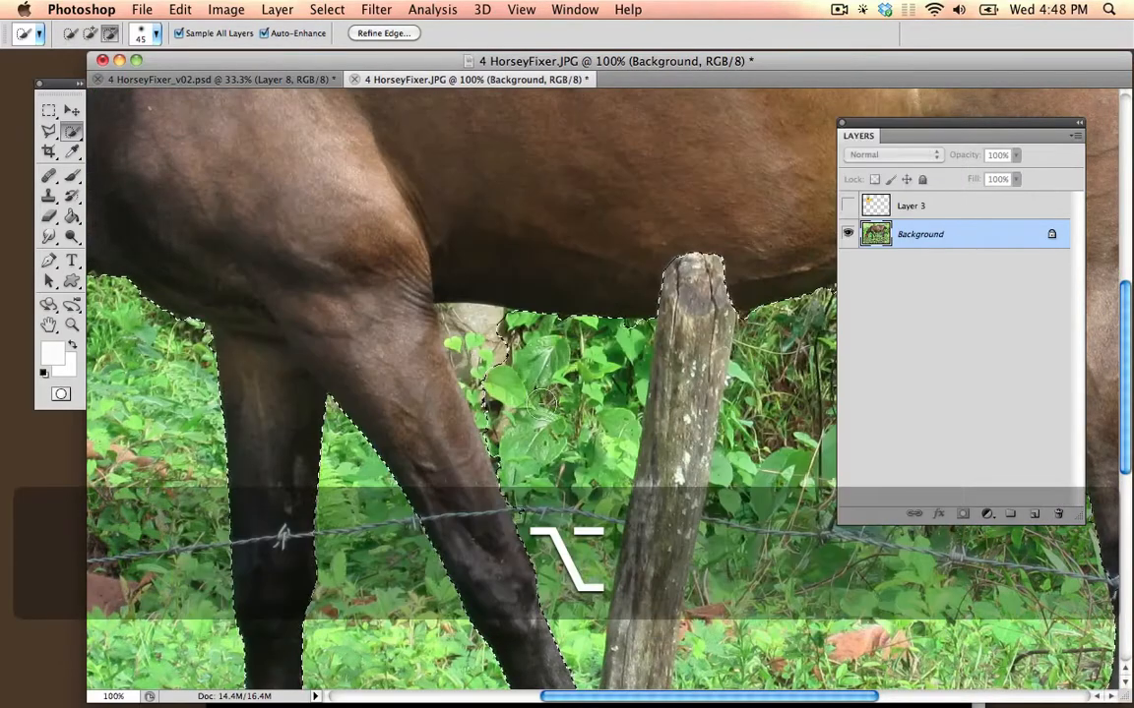
drag(480, 366, 465, 323)
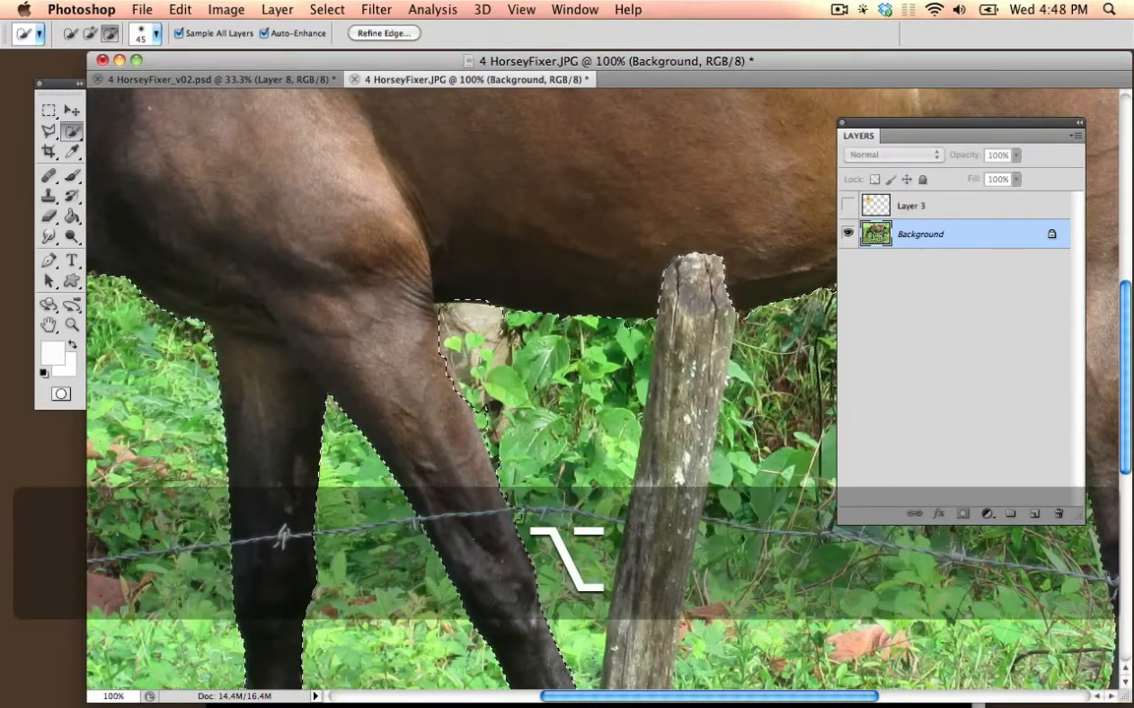
- Subtract the foliage between the belly and hind leg from the selection, and add the upper hind leg back in
key(space)
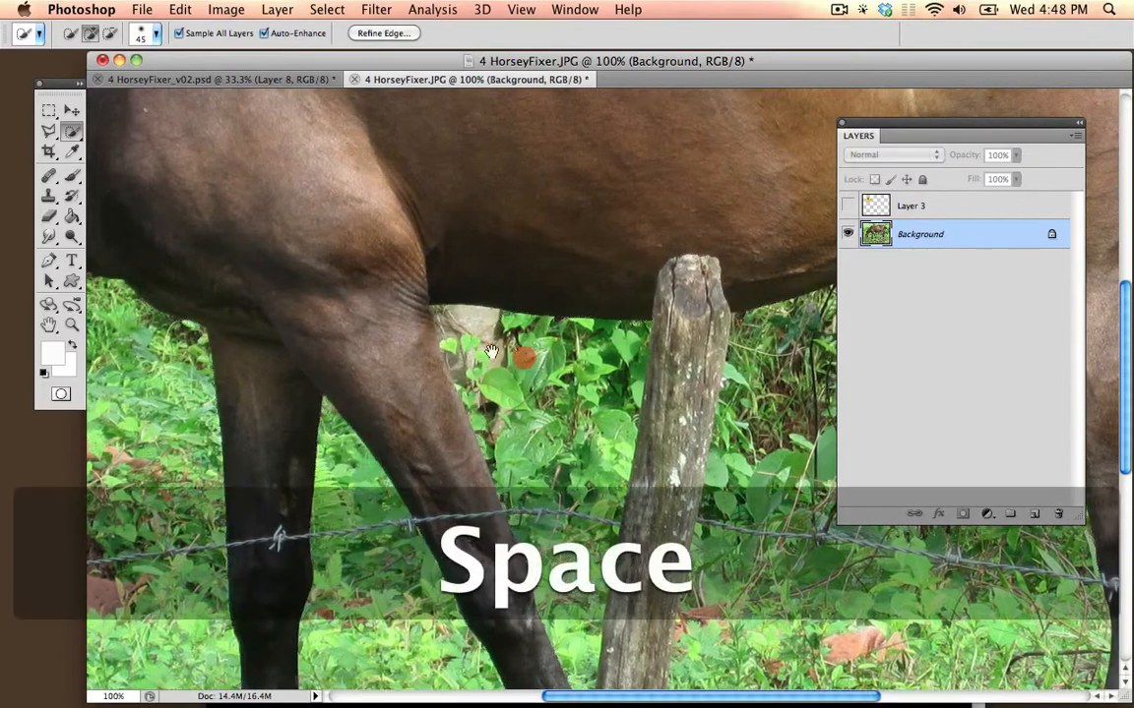
drag(633, 346, 374, 263)
key(alt)
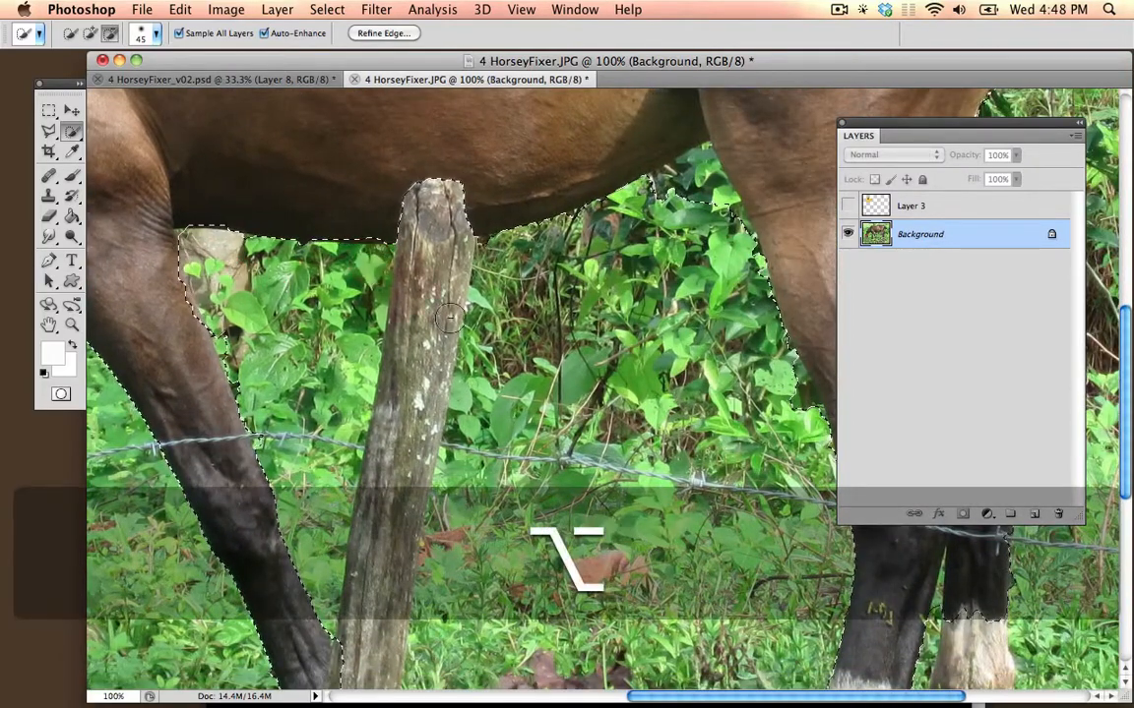
key(space)
click(347, 305)
scroll(372, 313, right, 5)
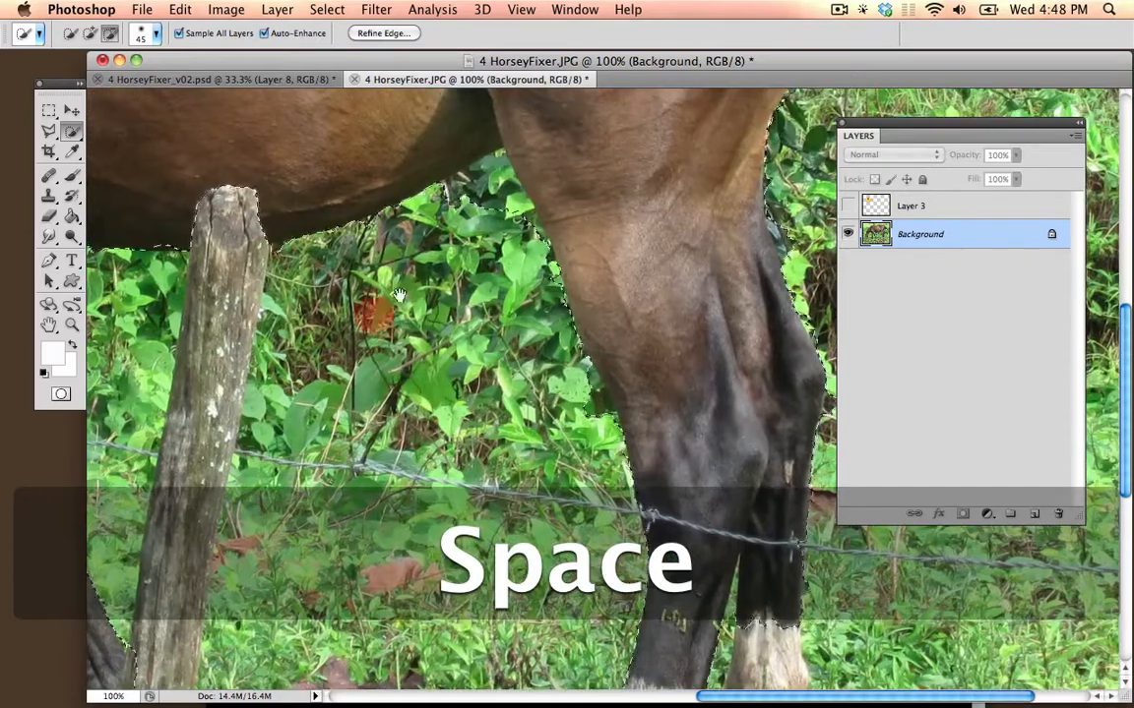
key(alt)
alt+click(475, 195)
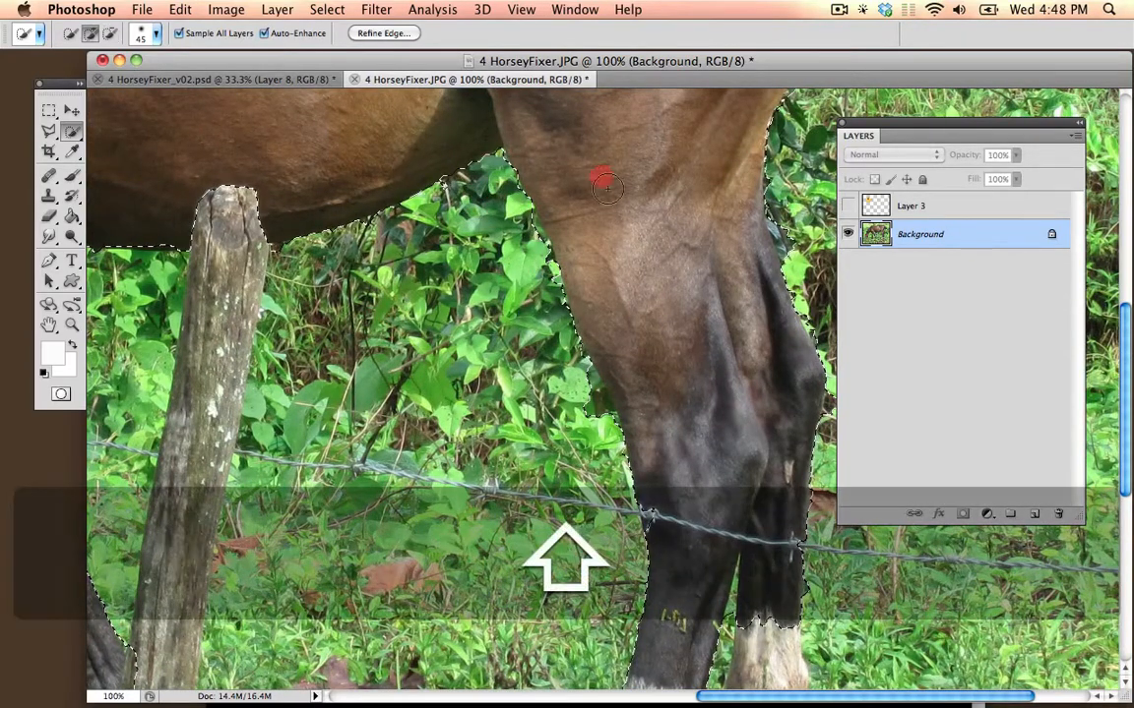
shift+click(625, 218)
- Trim the leftover foliage along the back edge of the front leg from the selection with the Polygonal Lasso
key(space)
click(534, 291)
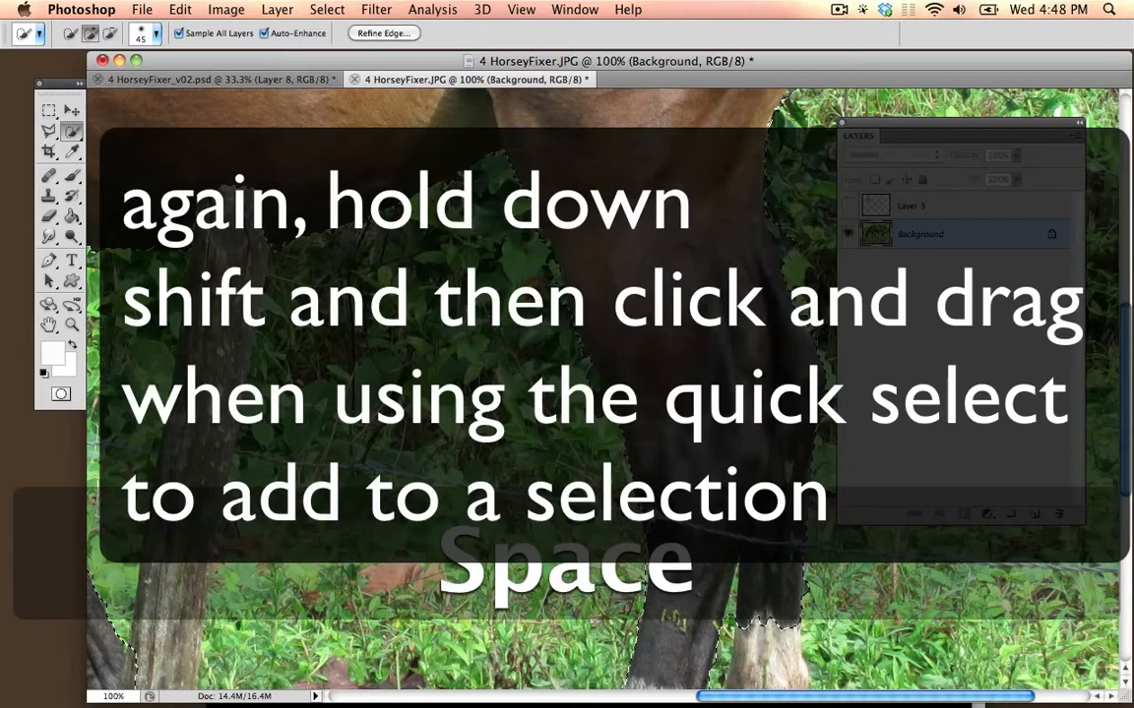
drag(531, 290, 370, 290)
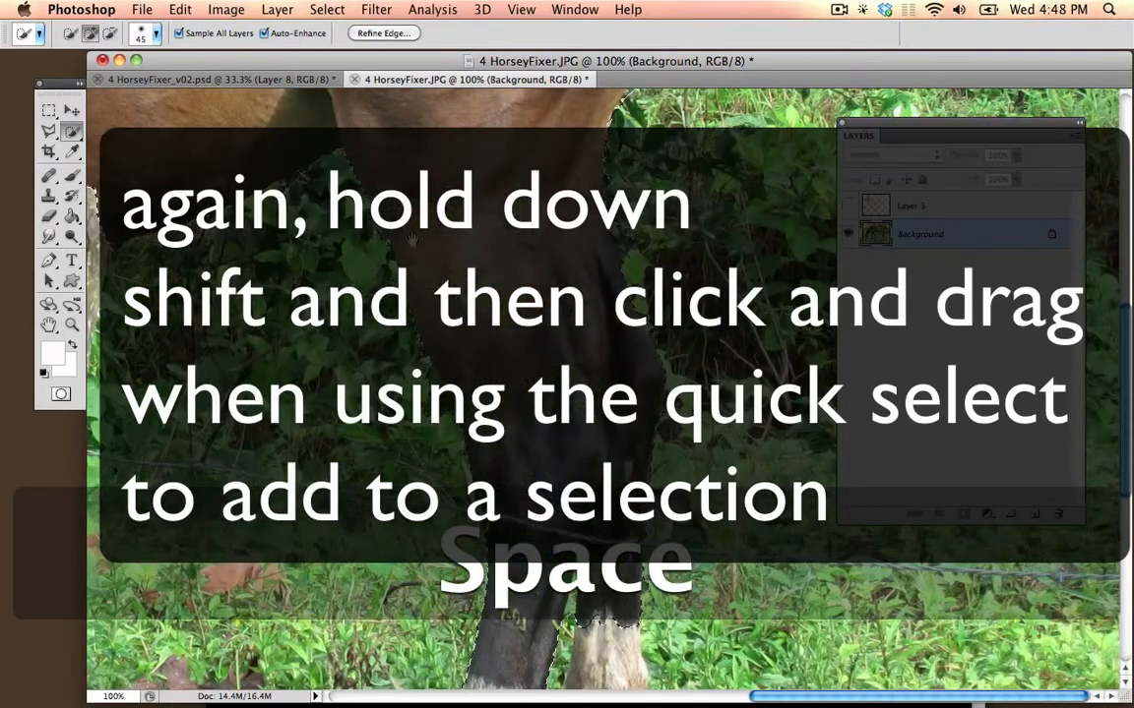
drag(413, 237, 795, 262)
drag(445, 287, 496, 291)
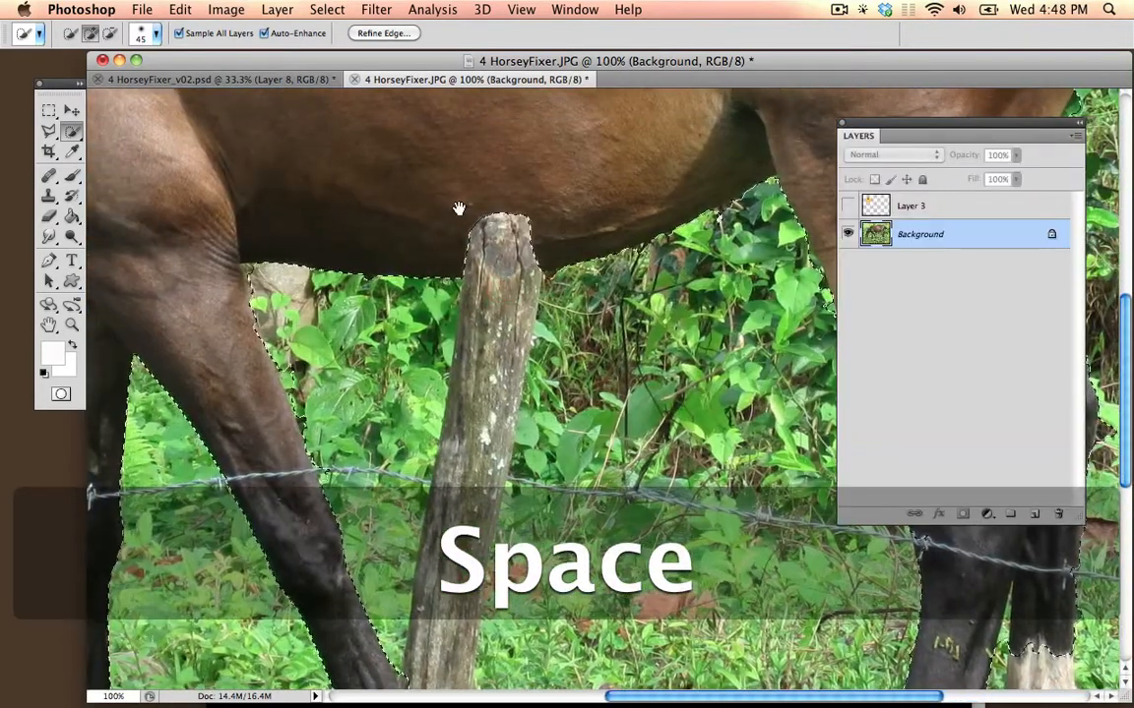
drag(458, 207, 467, 204)
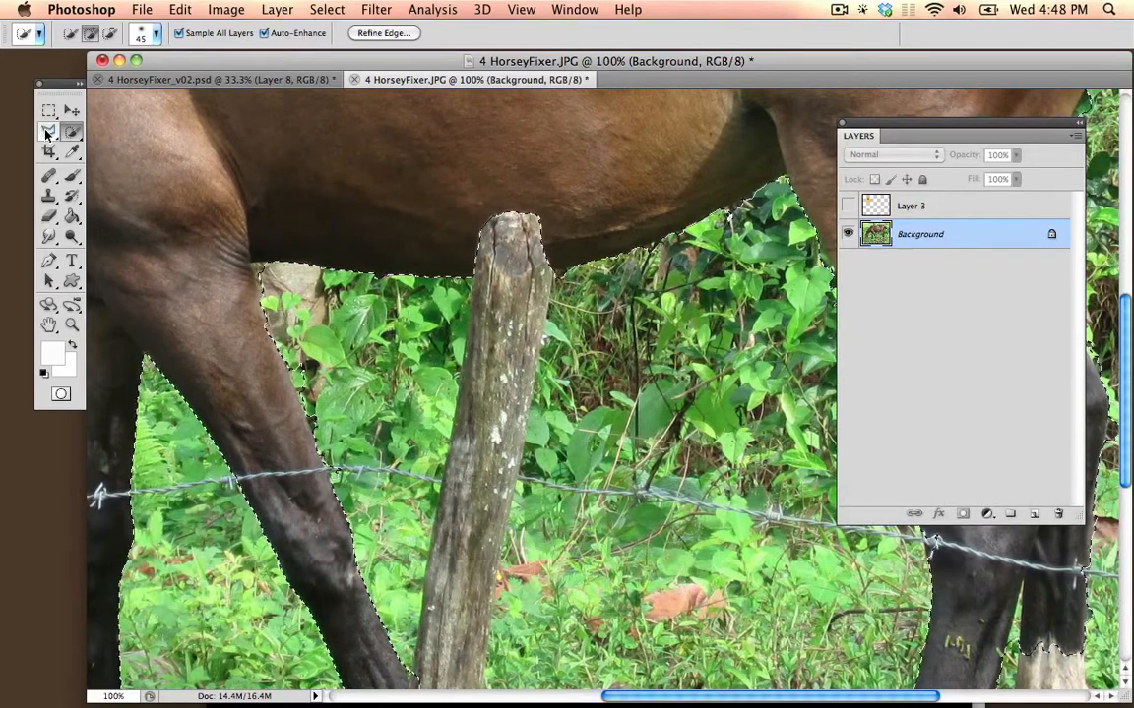
click(47, 132)
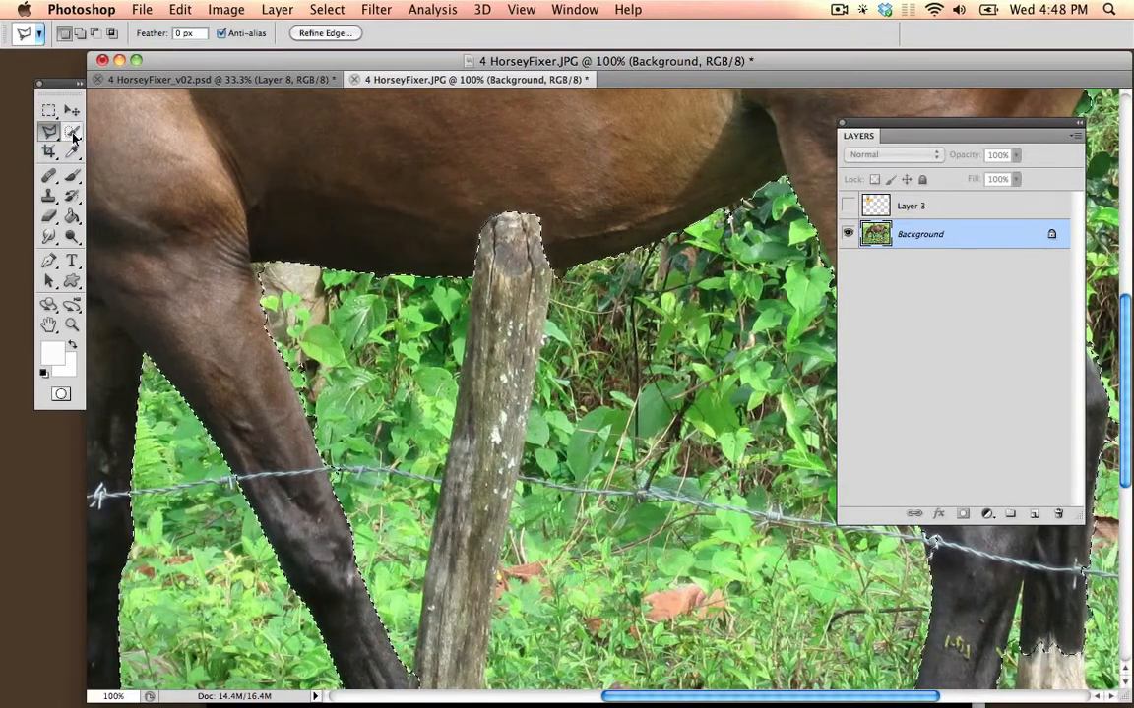
drag(336, 208, 554, 360)
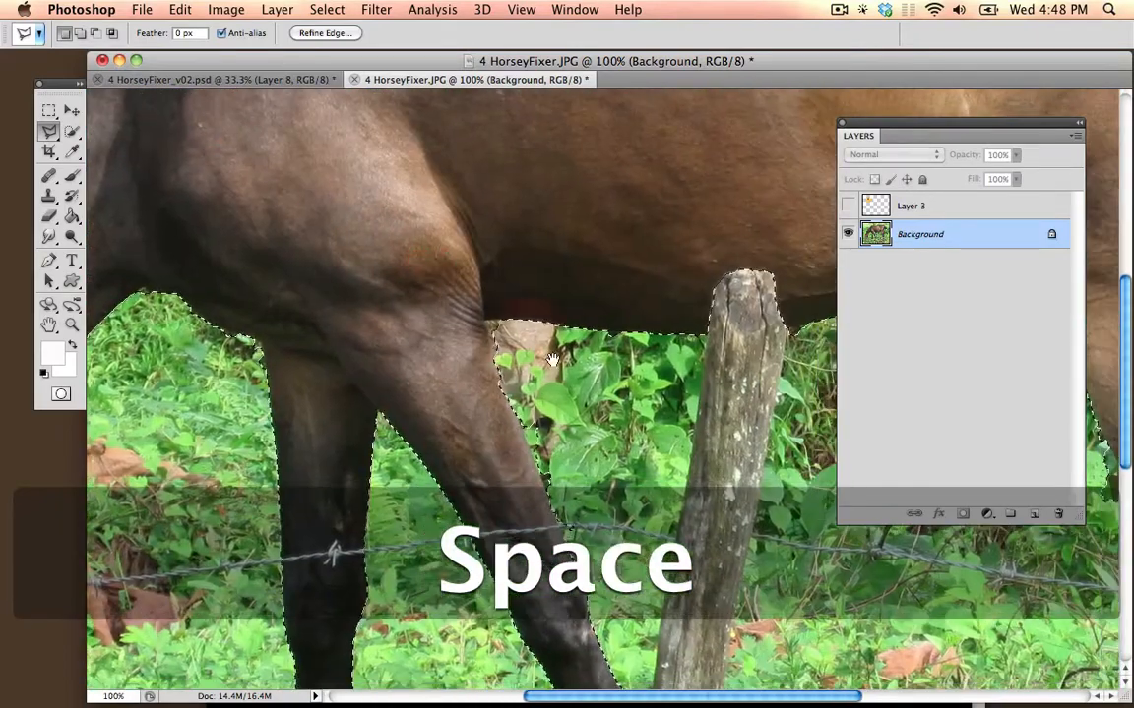
alt+click(594, 532)
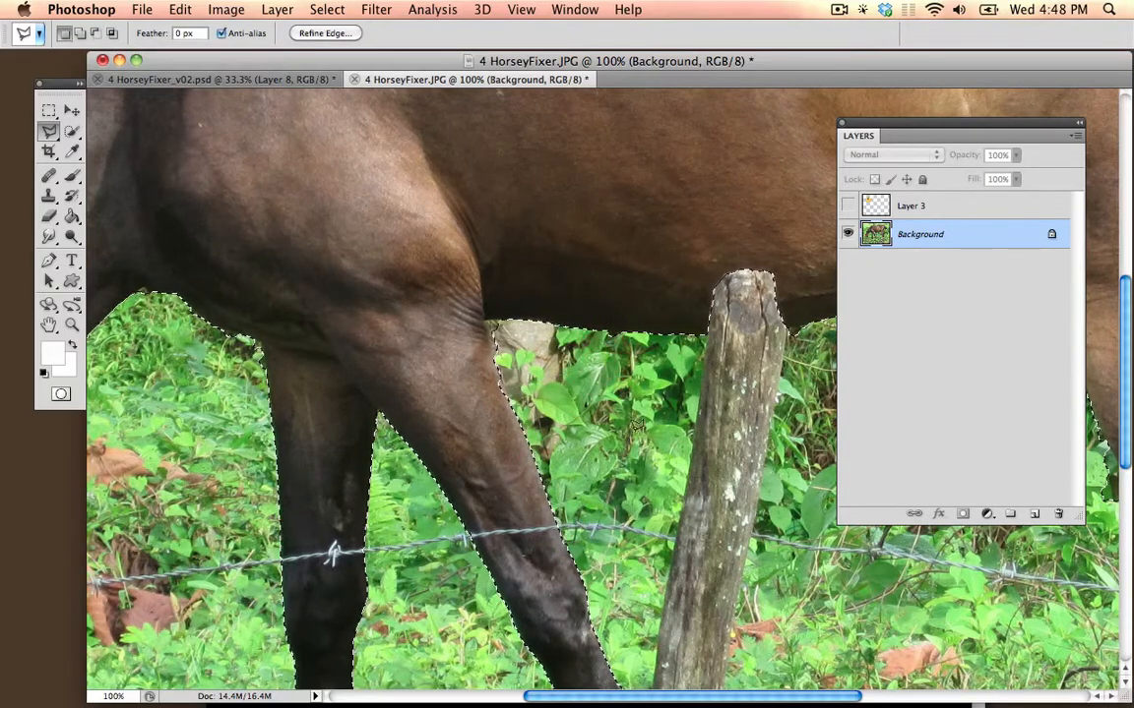
- Trim the leftover foliage along the rear edge of the hind leg from the selection with the Polygonal Lasso
key(space)
mouse_move(581, 472)
mouse_down()
mouse_move(345, 310)
mouse_move(320, 357)
mouse_up()
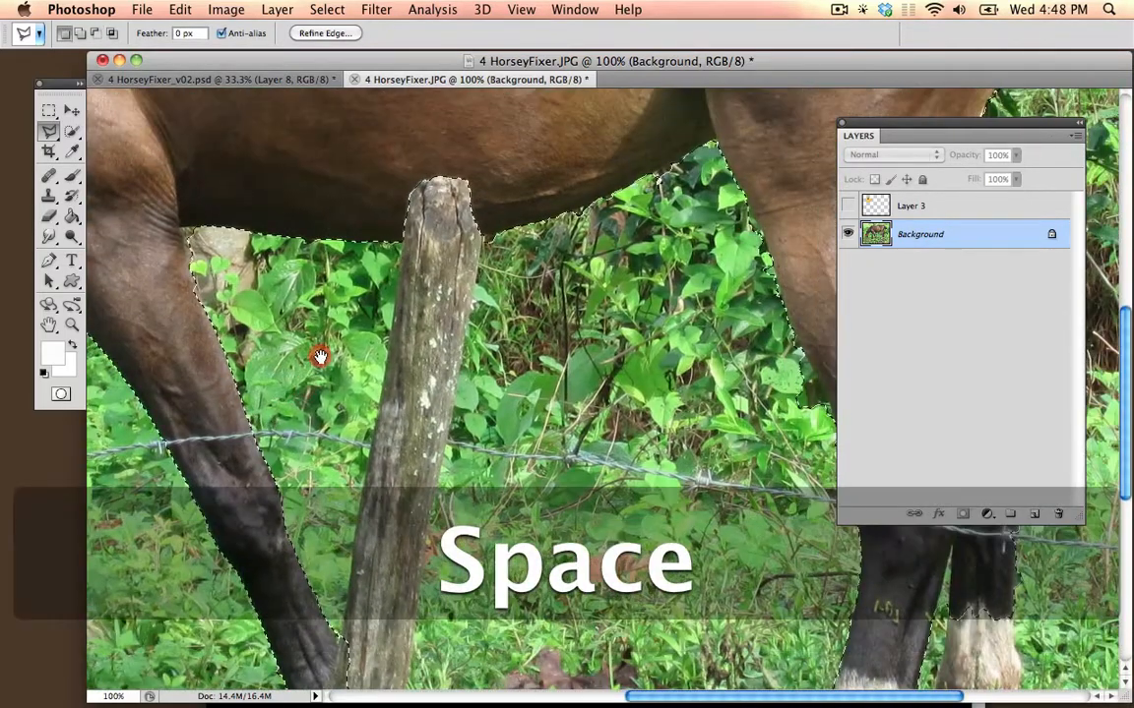
key(alt)
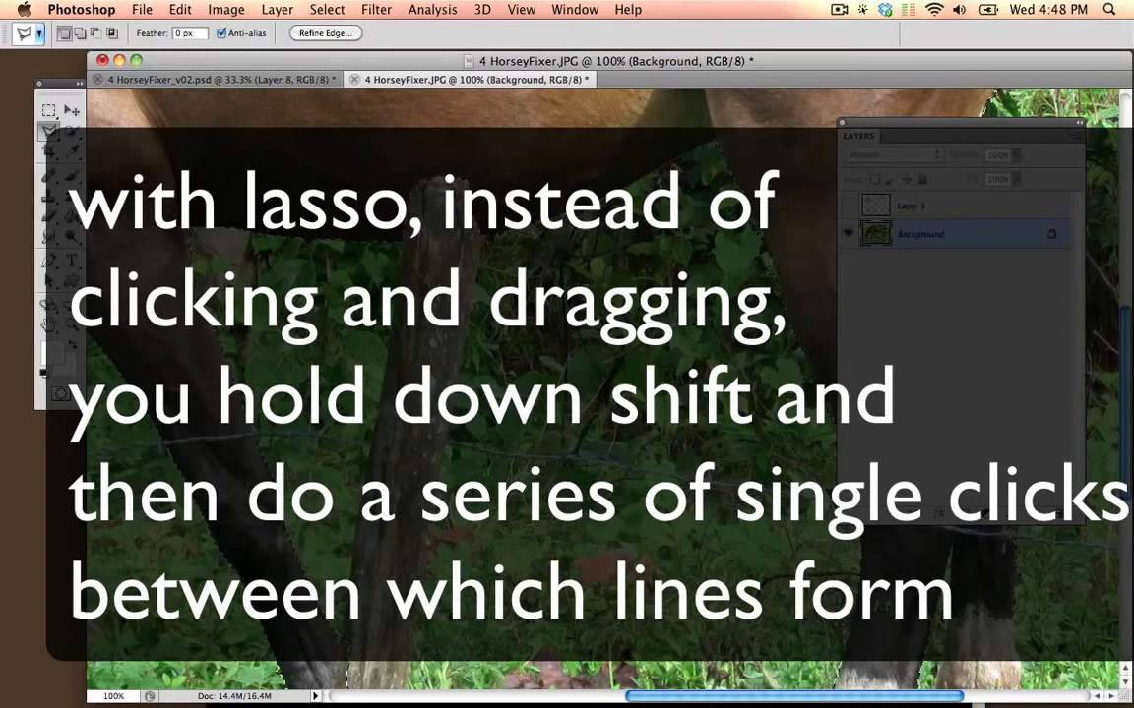
key(space)
drag(529, 246, 169, 262)
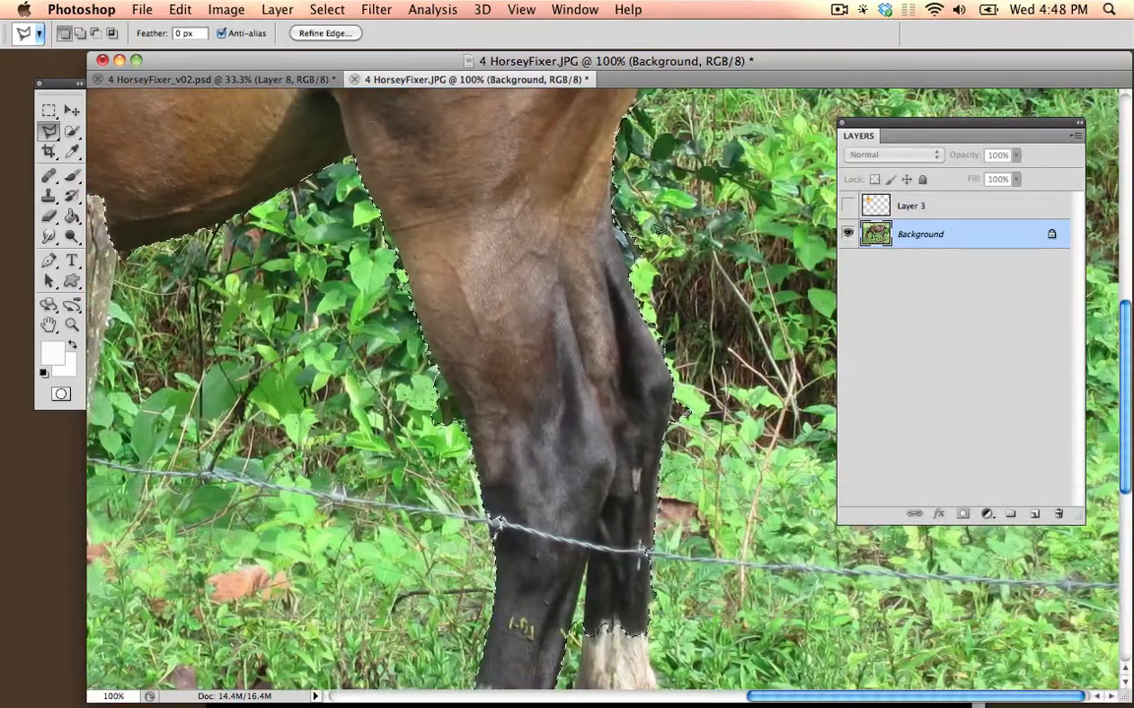
key(alt)
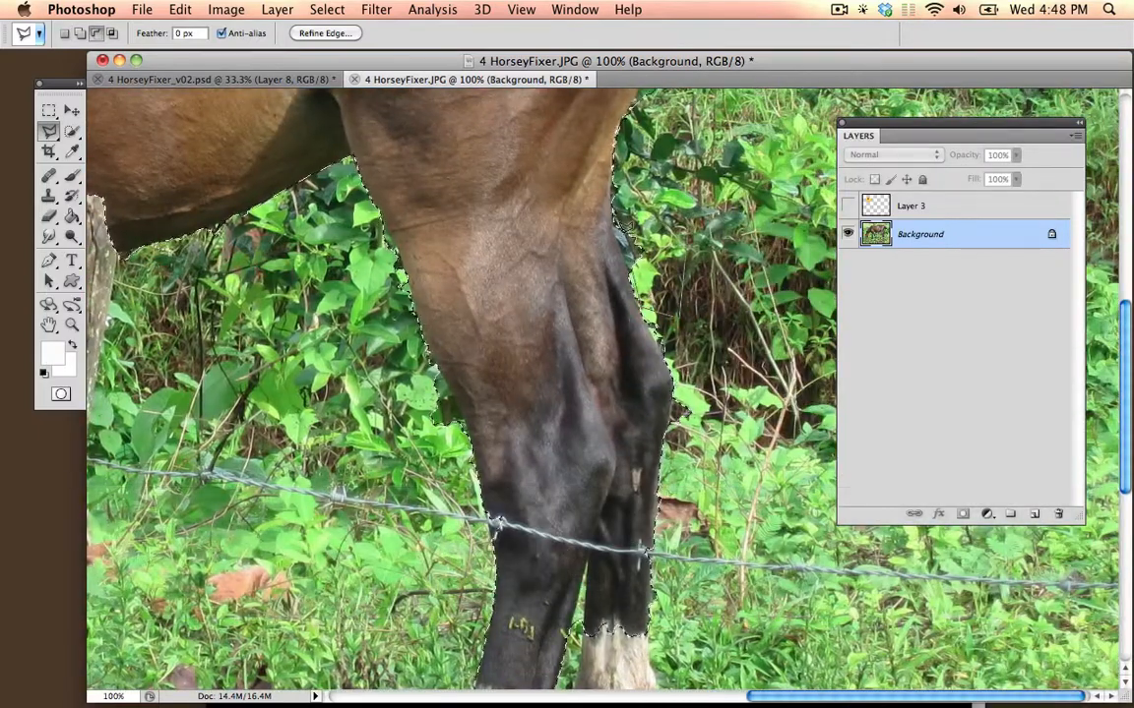
click(619, 116)
key(space)
drag(502, 167, 488, 315)
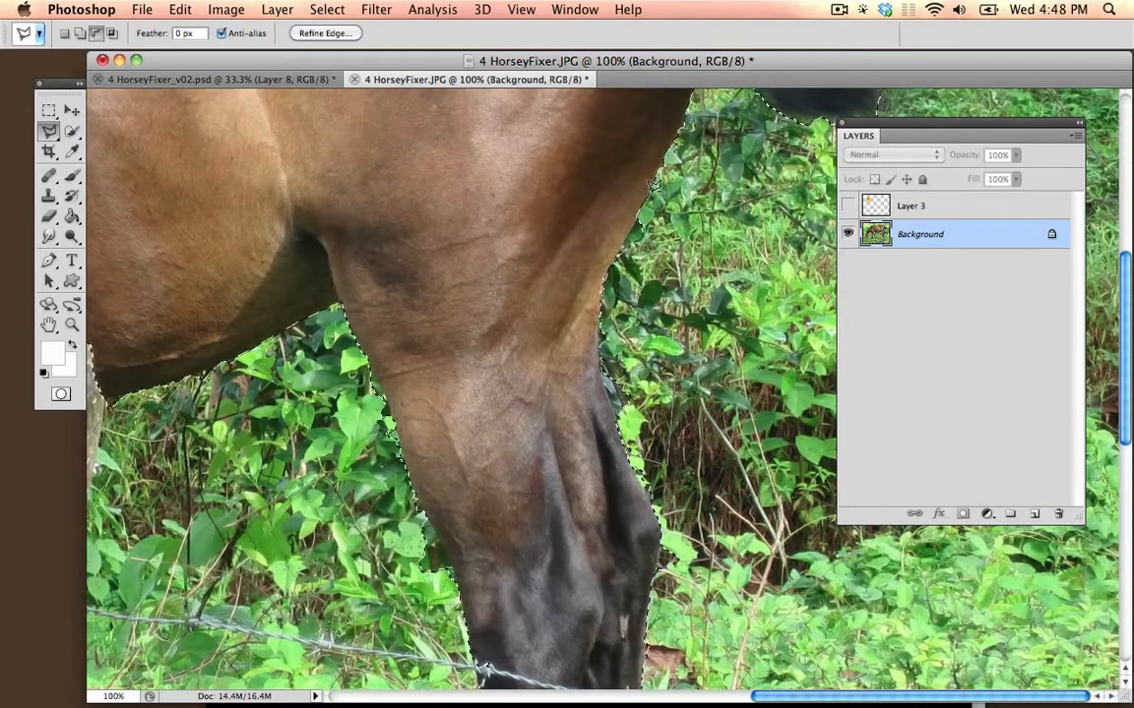
click(677, 265)
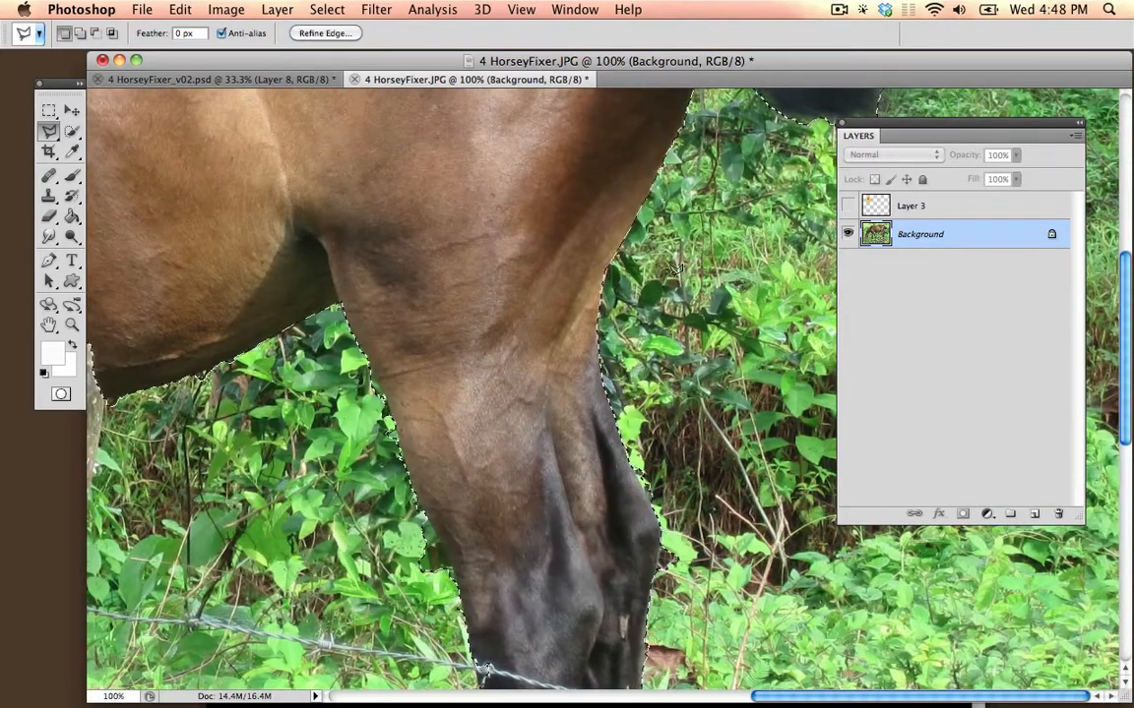
key(super+minus)
key(super+minus)
key(super+minus)
key(super+minus)
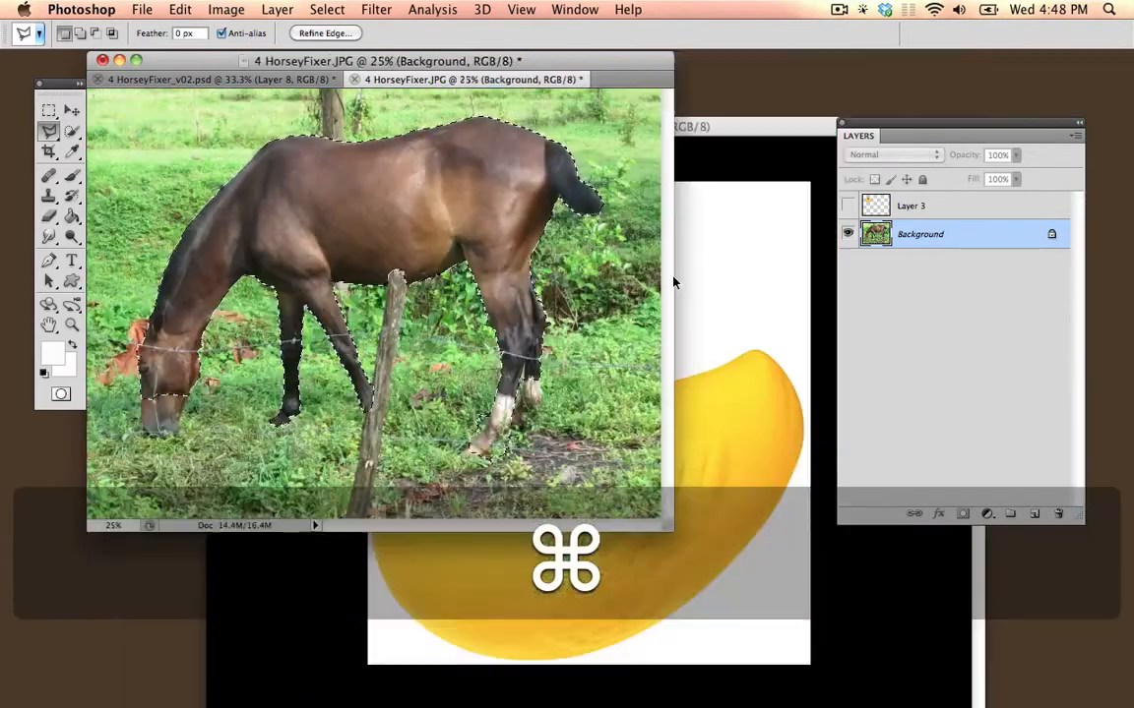
- Copy the selected horse onto a new layer above the background, and check the cut-out with the background temporarily hidden
key(super+c)
key(super+v)
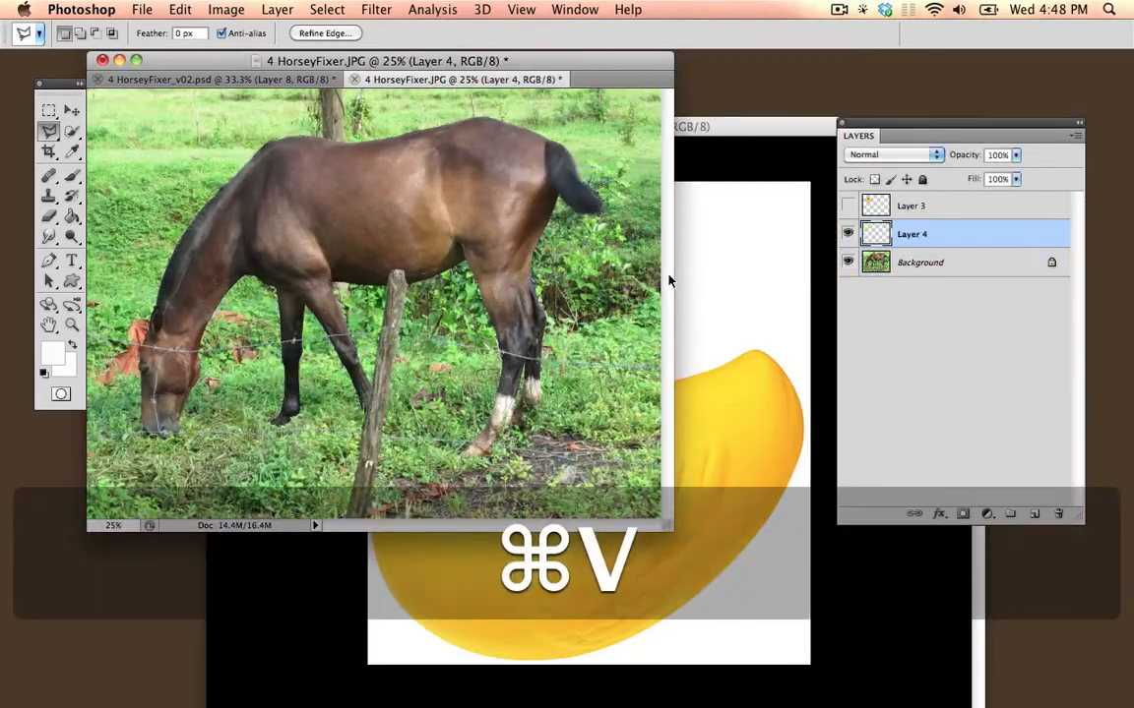
click(847, 262)
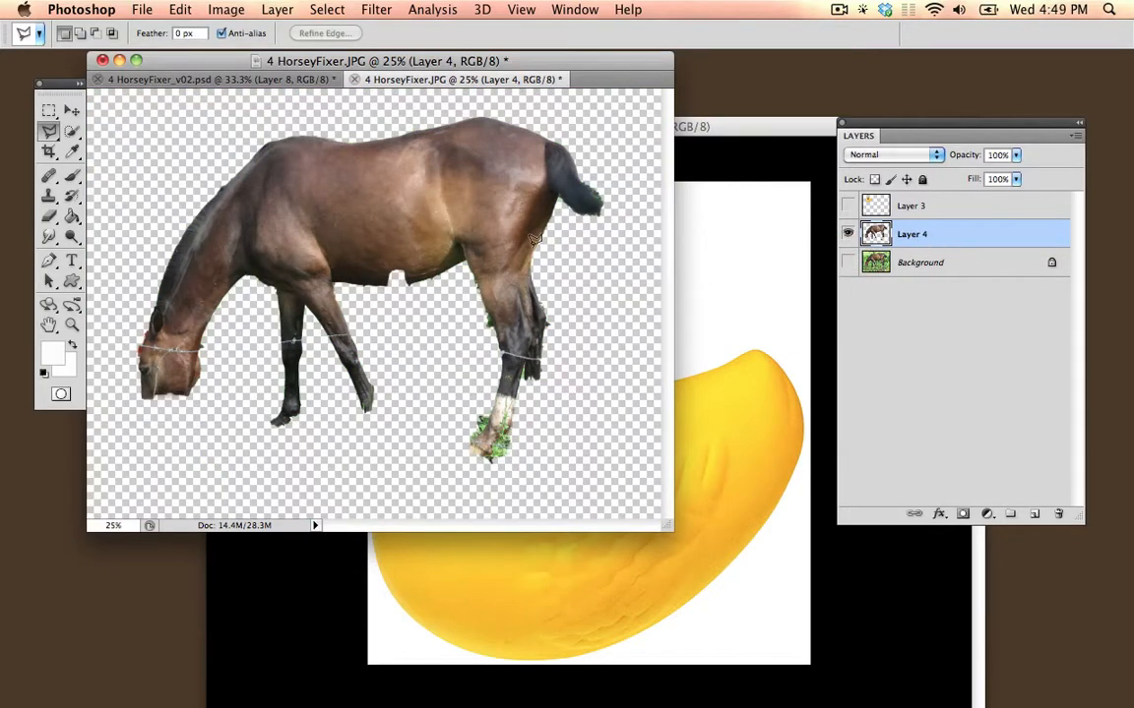
click(847, 263)
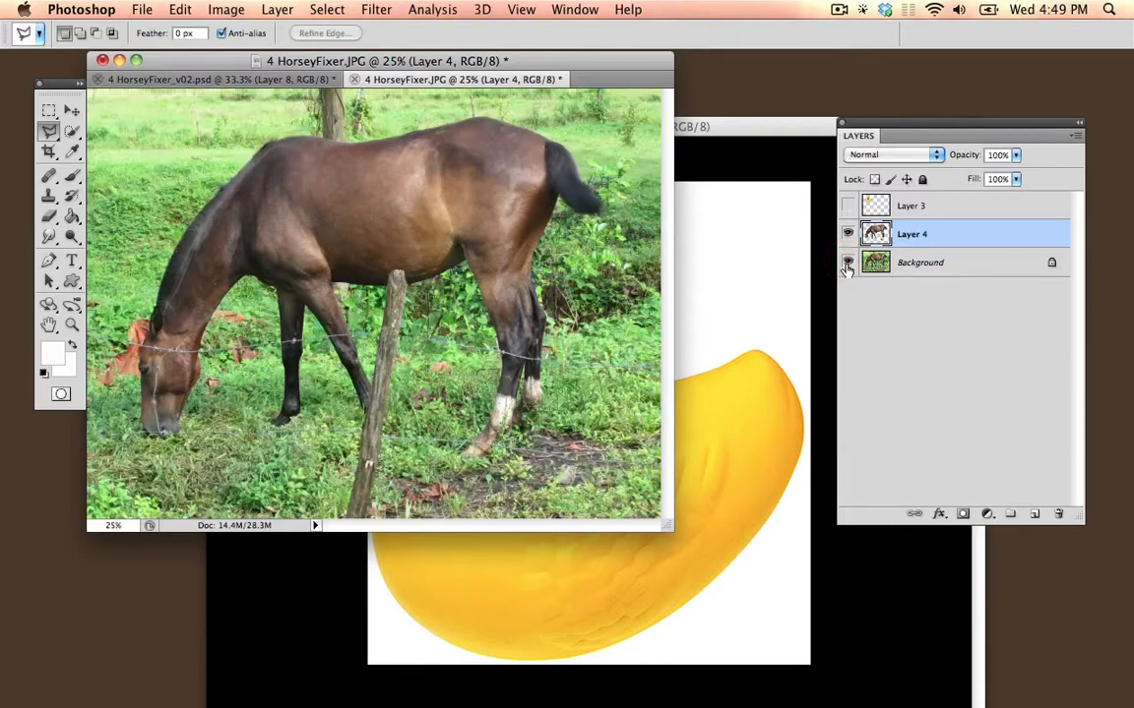
- Show the duck layer (Layer 3) and place it beneath the horse cut-out layer in the stacking order
click(847, 208)
click(71, 109)
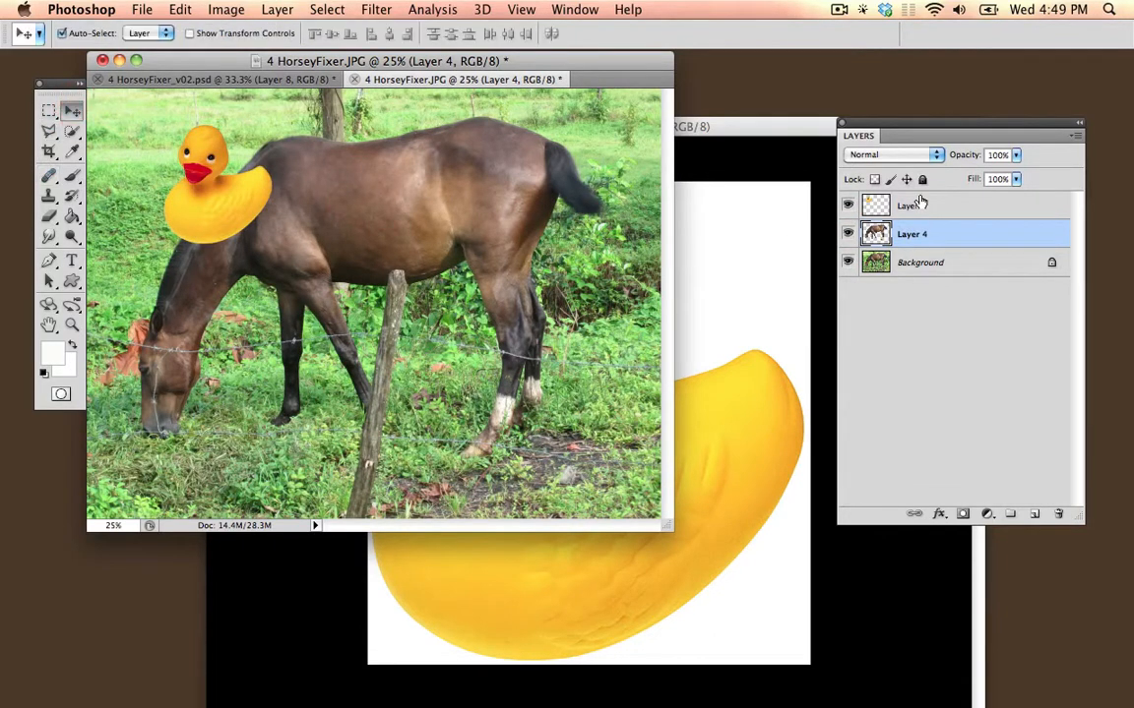
click(946, 205)
drag(956, 214, 960, 251)
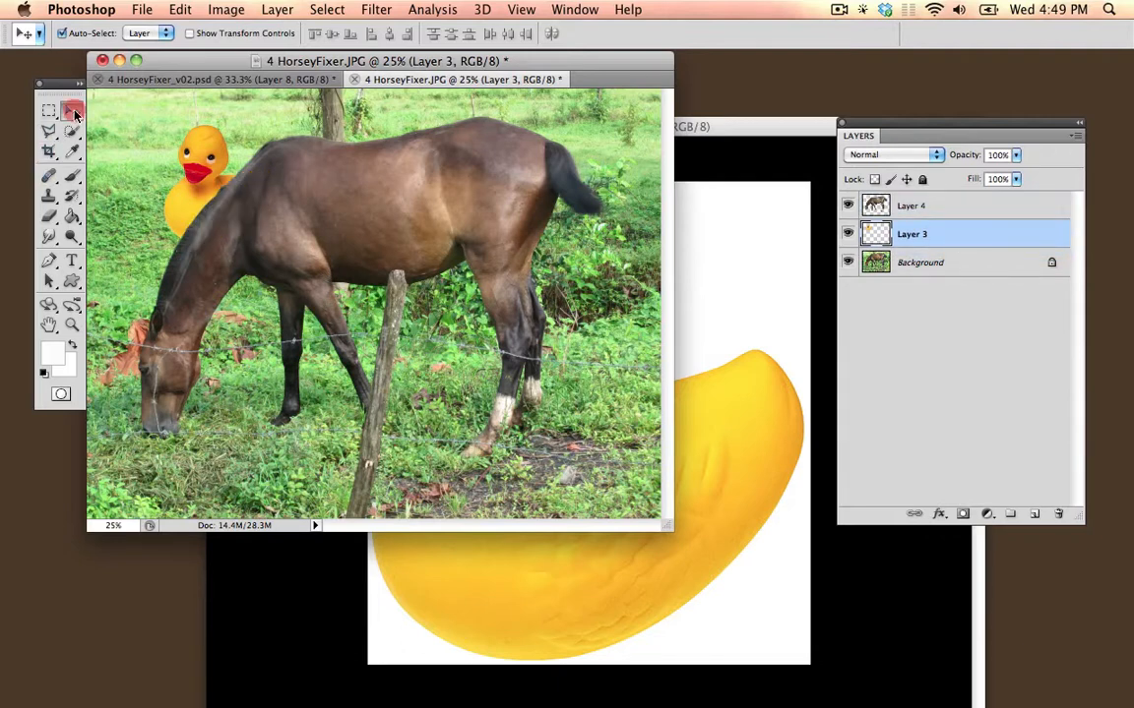
- Reposition the duck so it peeks out from behind the horse's neck, and switch the document to full-screen mode
drag(197, 161, 173, 175)
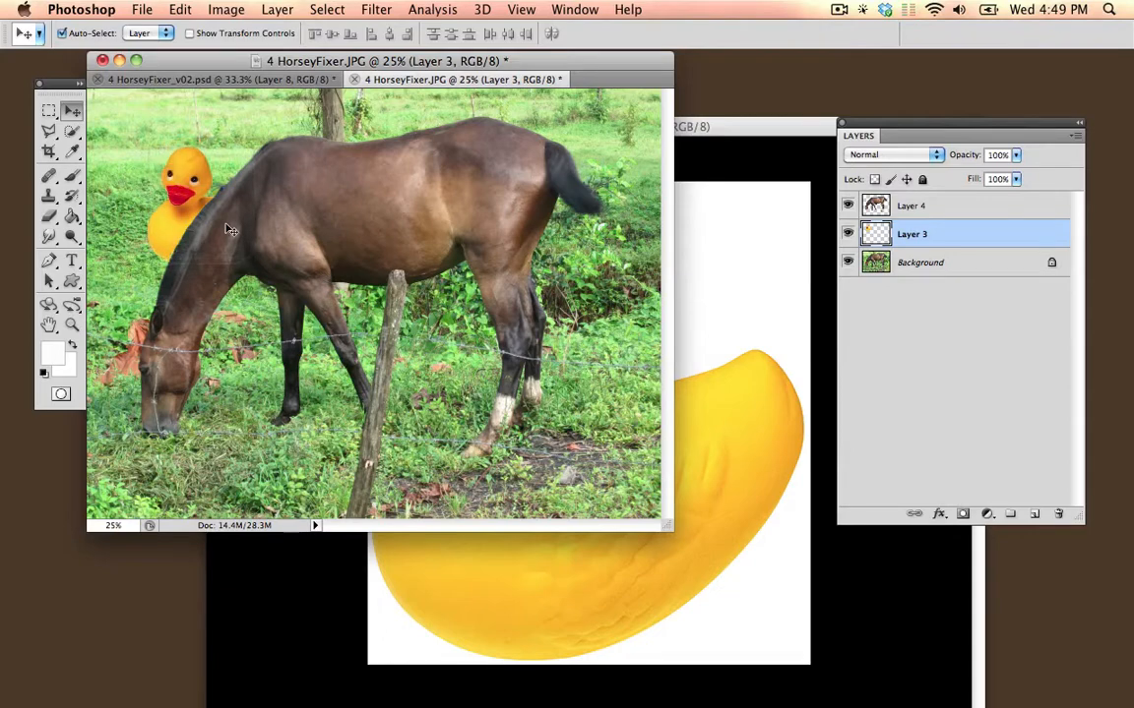
key(f)
key(super+equal)
key(super+minus)
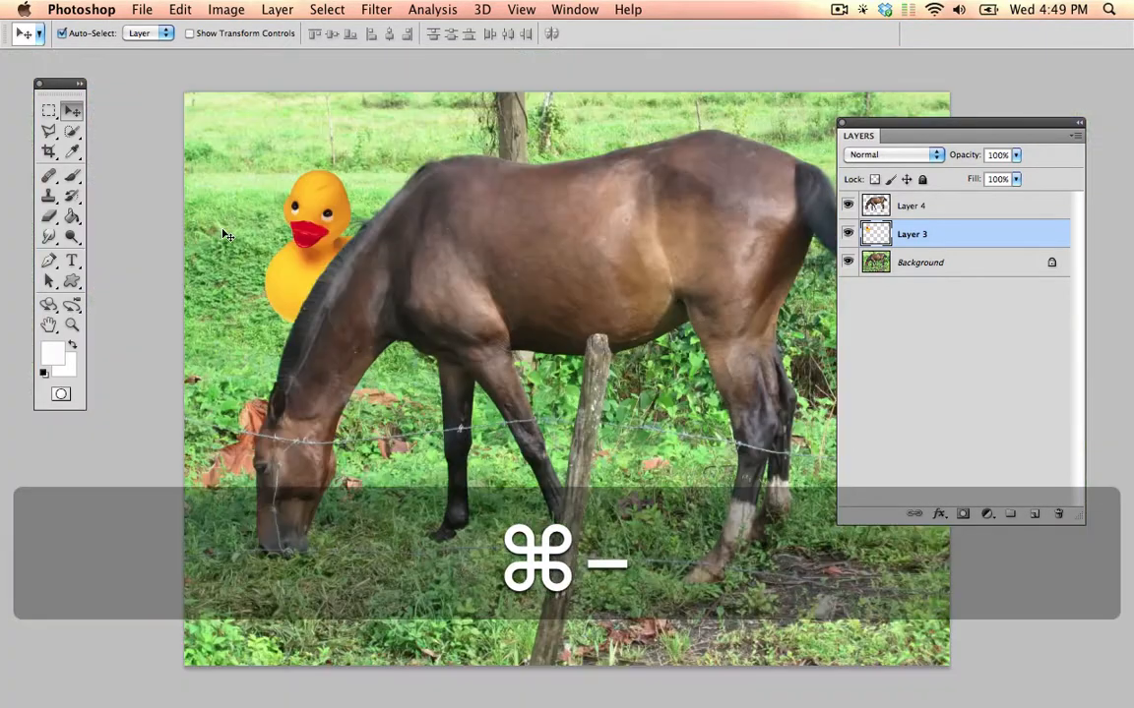
key(space)
drag(269, 215, 233, 210)
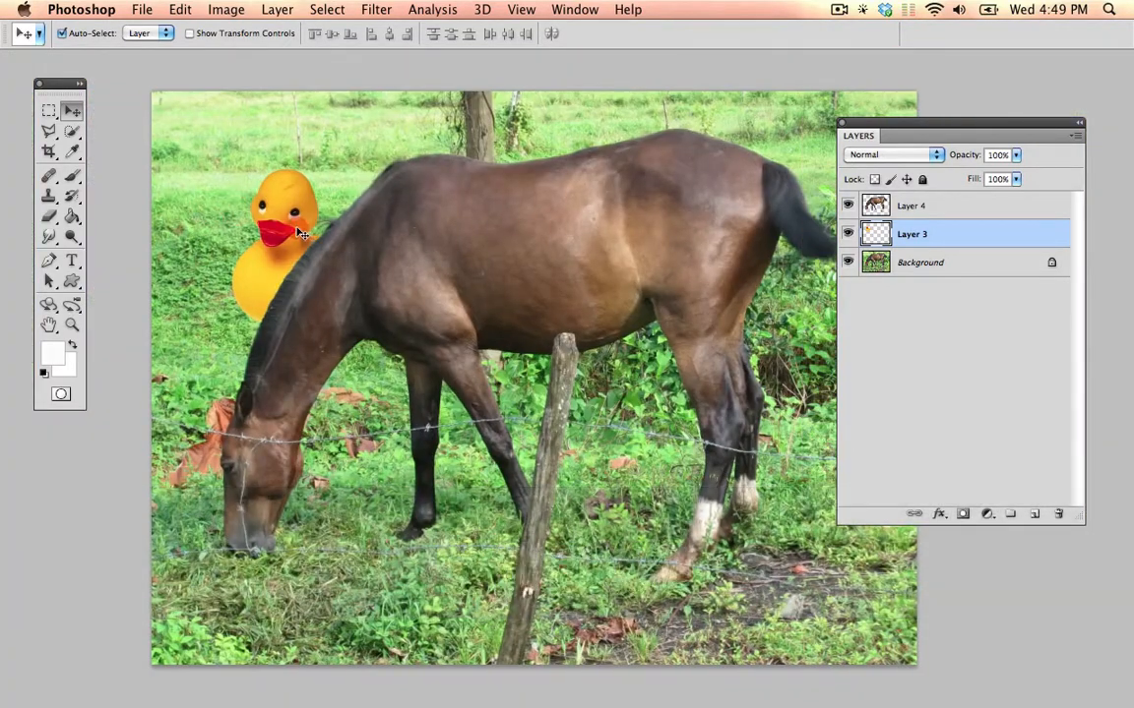
drag(297, 228, 297, 224)
- Brighten the duck layer with a Levels adjustment, setting the RGB midtone input to 1.35
click(227, 10)
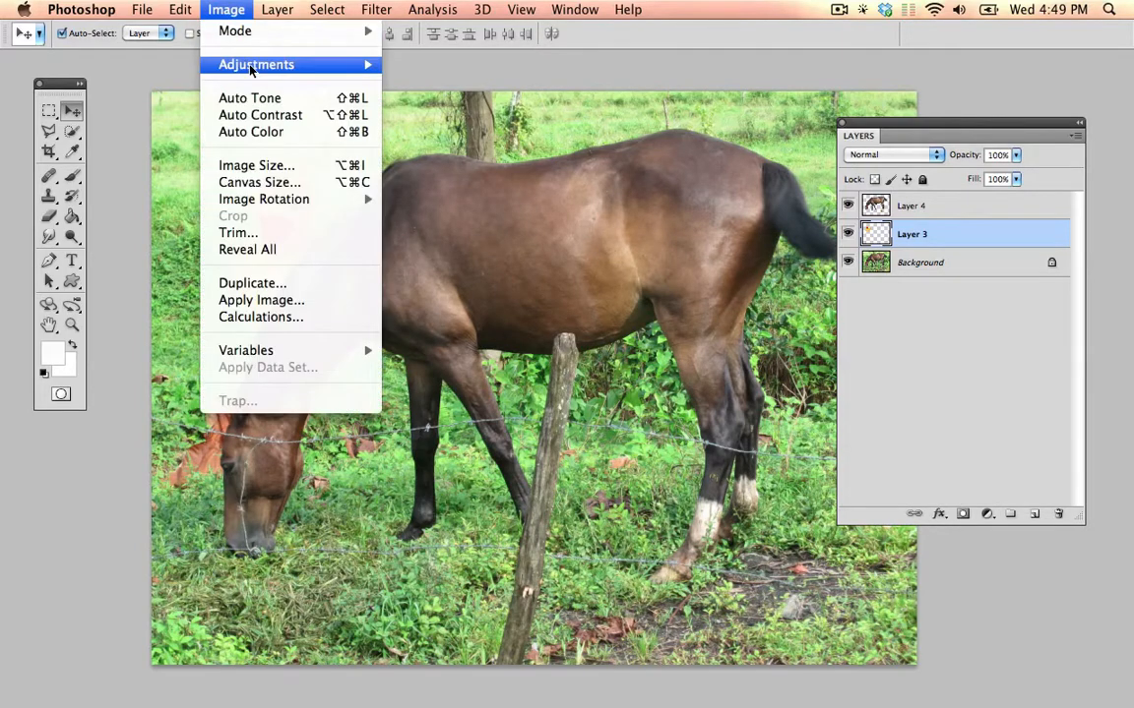
mouse_move(251, 69)
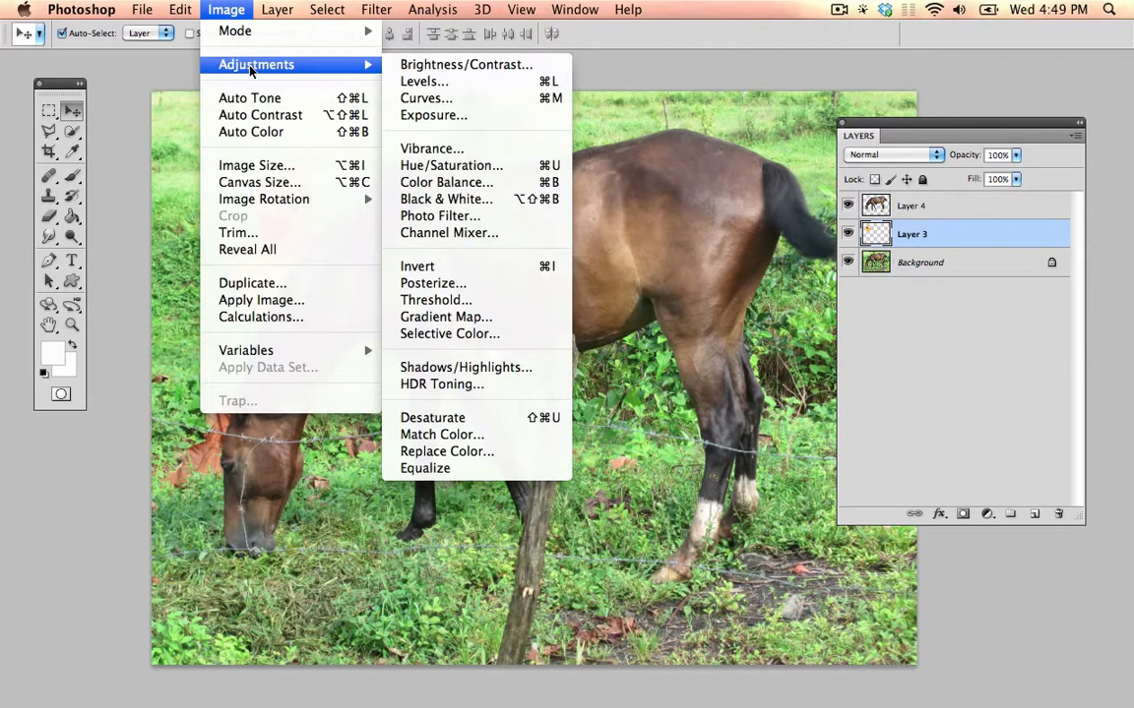
click(426, 85)
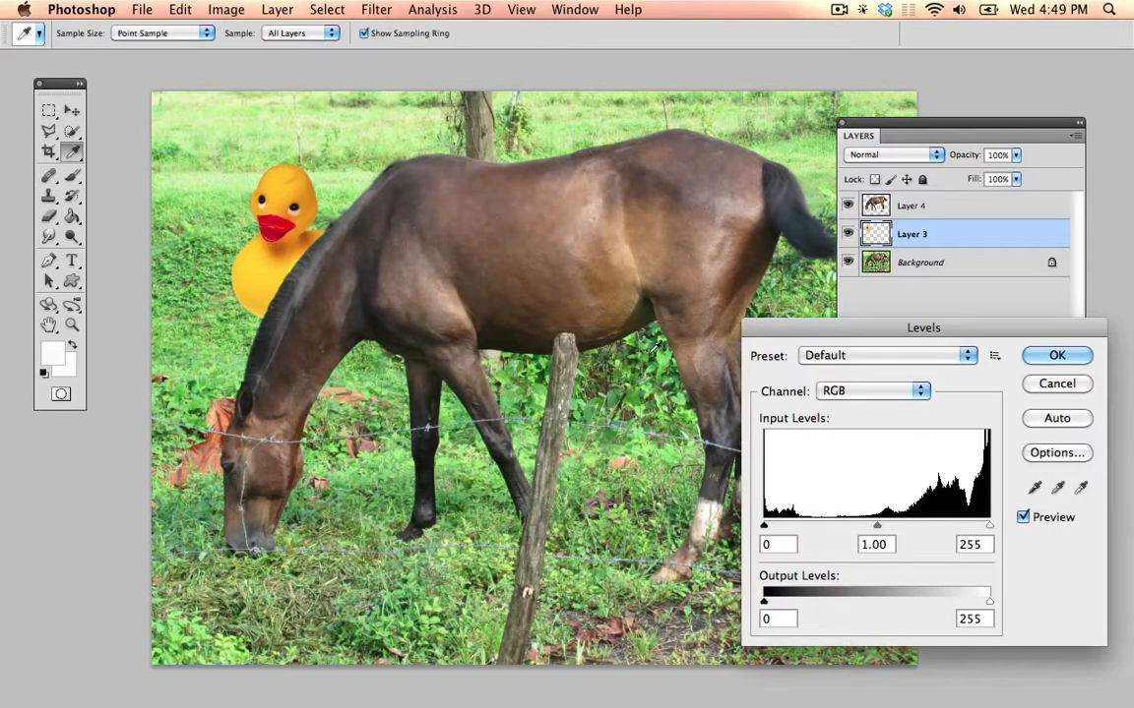
drag(864, 342, 828, 256)
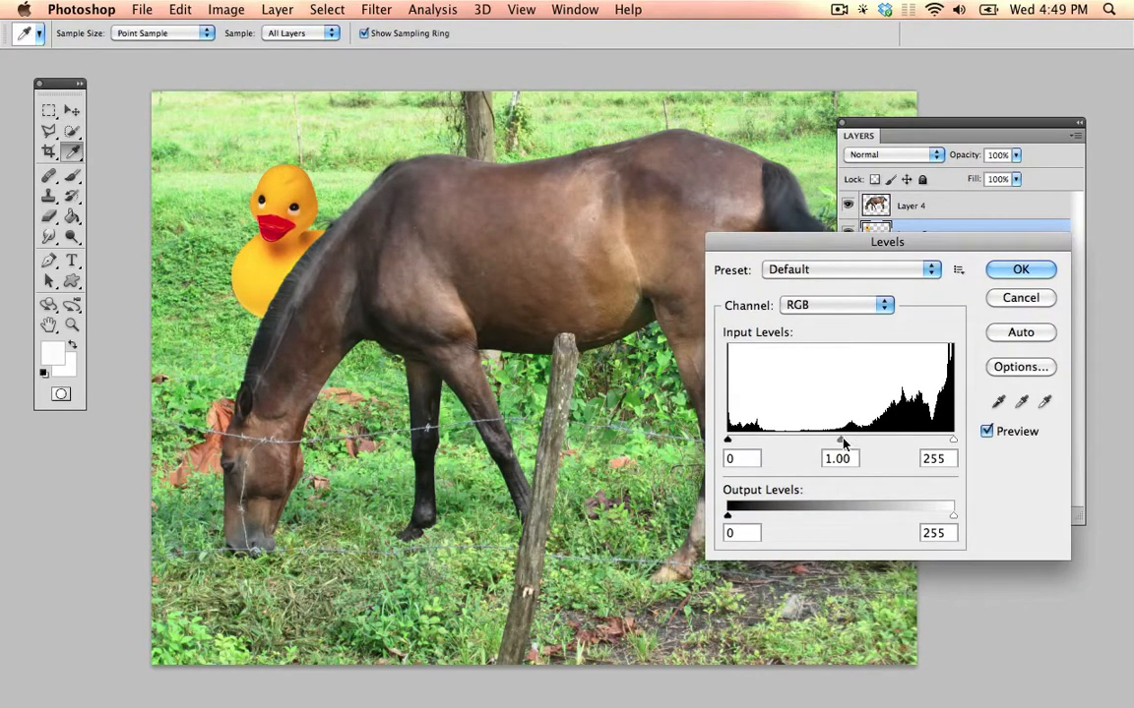
drag(843, 444, 815, 447)
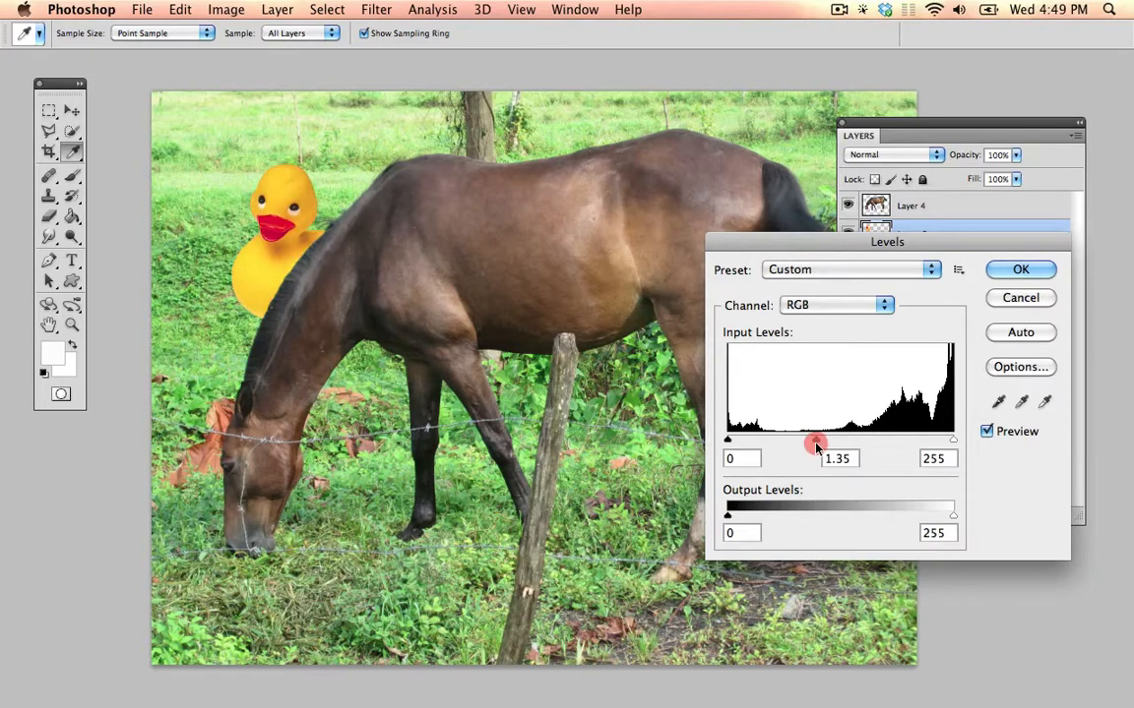
- Set the duck's Levels midtone input to 0.62 in the Blue channel and 1.15 in the Green channel
click(866, 307)
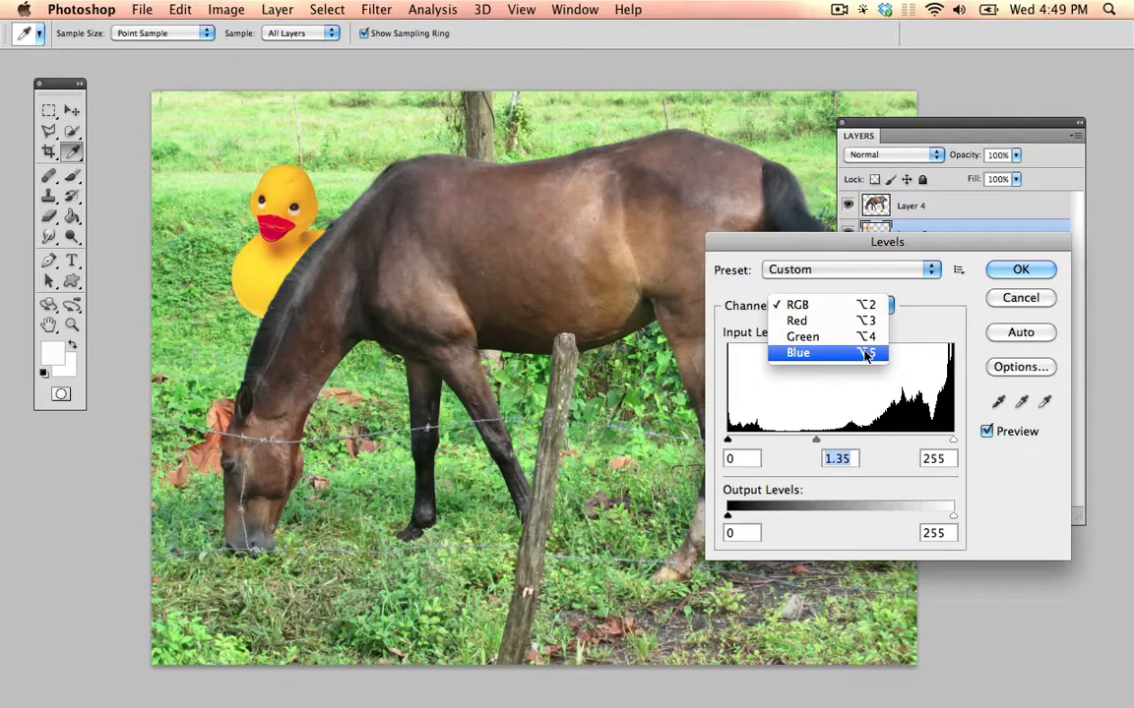
click(866, 353)
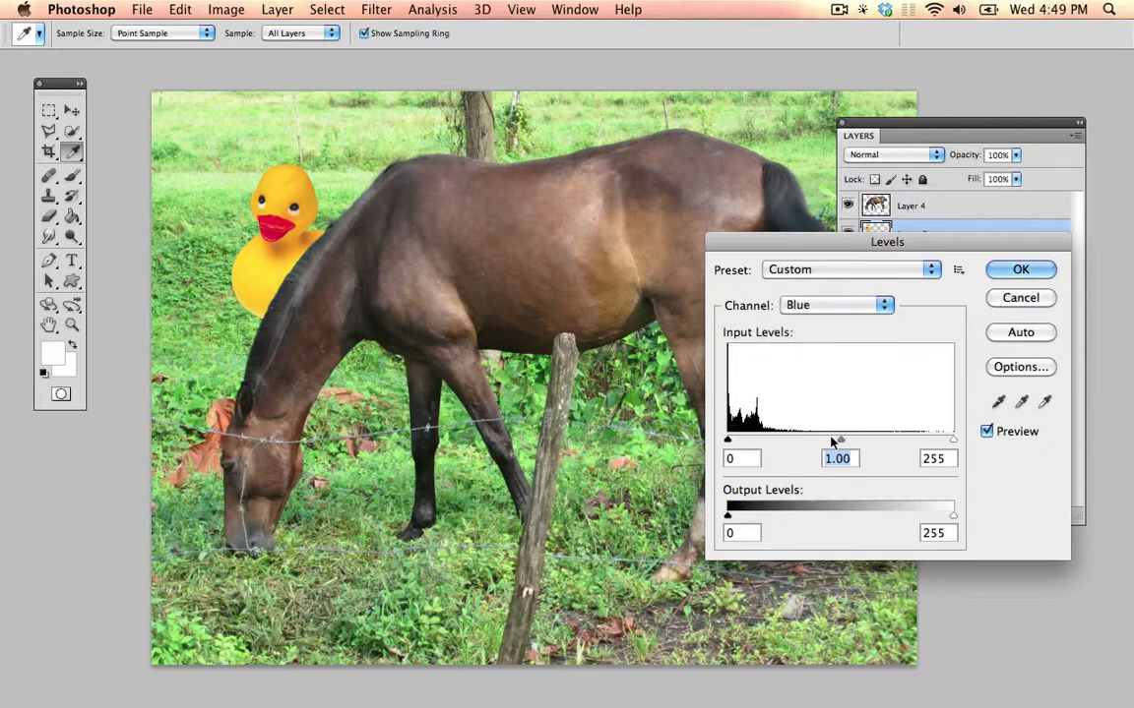
drag(840, 443, 873, 434)
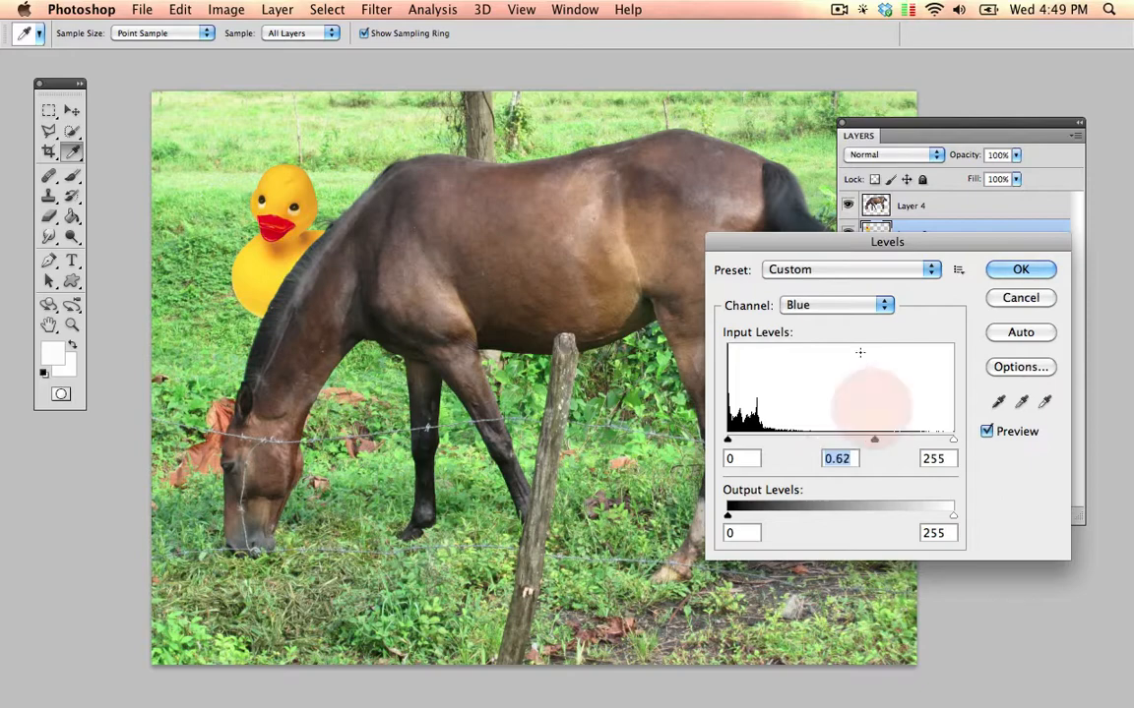
click(842, 307)
click(834, 289)
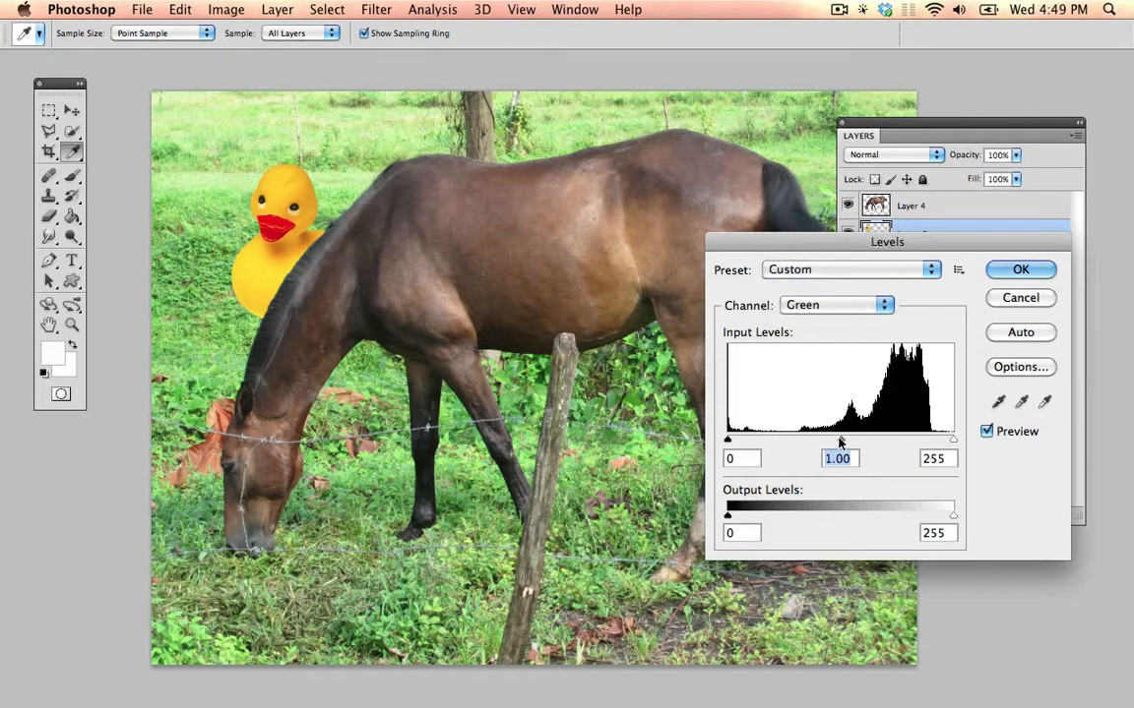
mouse_move(839, 443)
mouse_down()
mouse_move(855, 440)
mouse_move(816, 440)
mouse_move(830, 440)
mouse_up()
- Set the duck's Red channel midtone input to 0.68, compare with the preview off and on, and apply the Levels adjustment
click(823, 300)
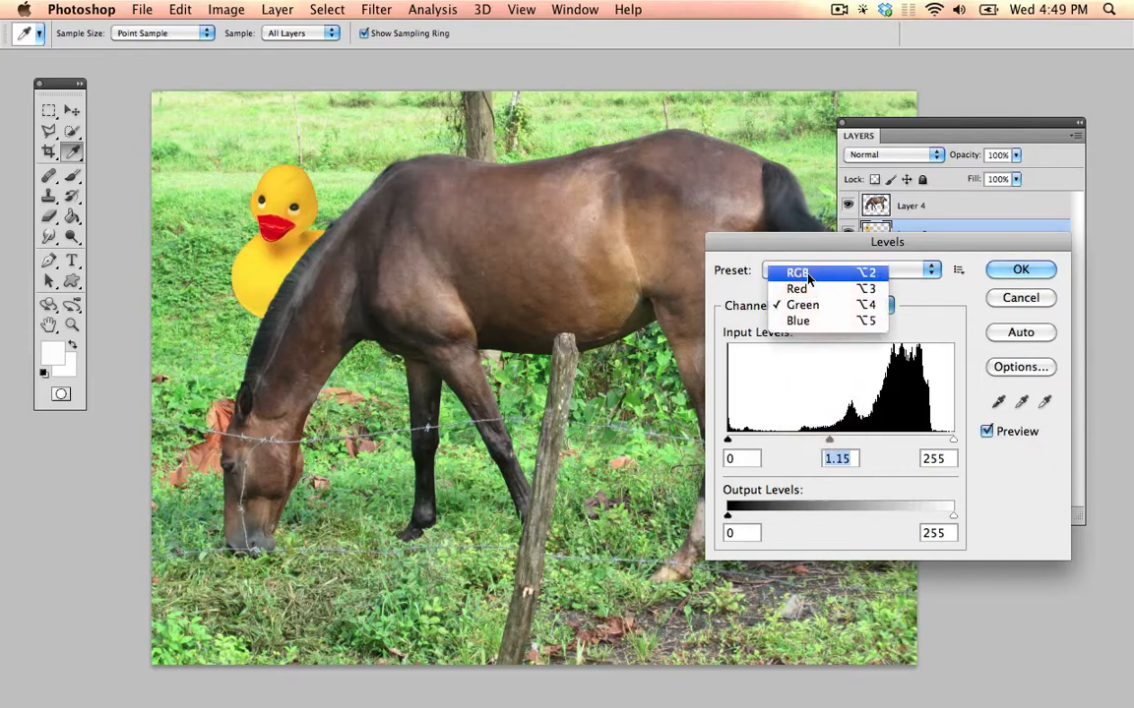
click(799, 290)
drag(852, 443, 860, 443)
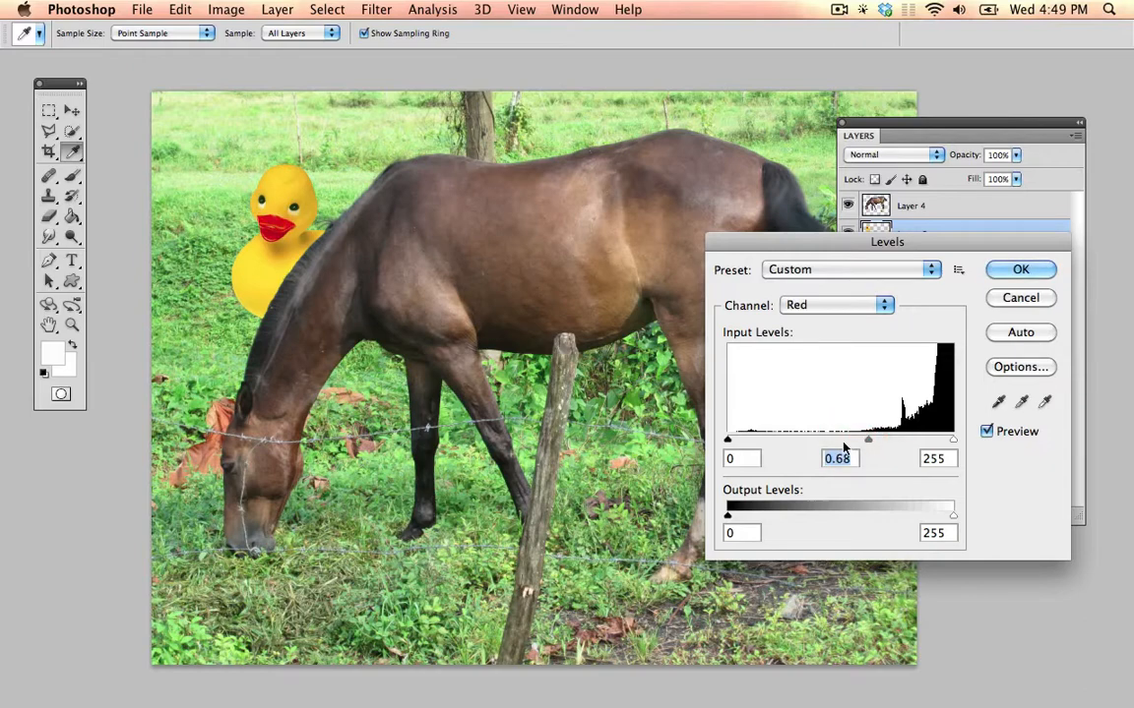
click(988, 432)
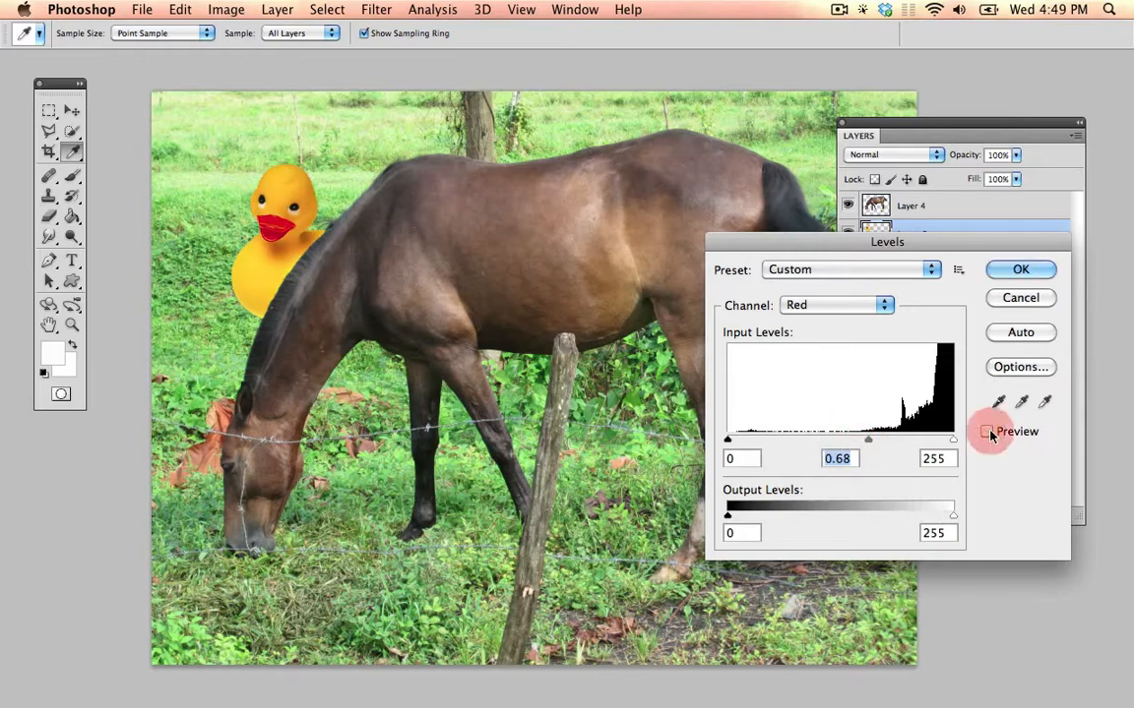
click(988, 432)
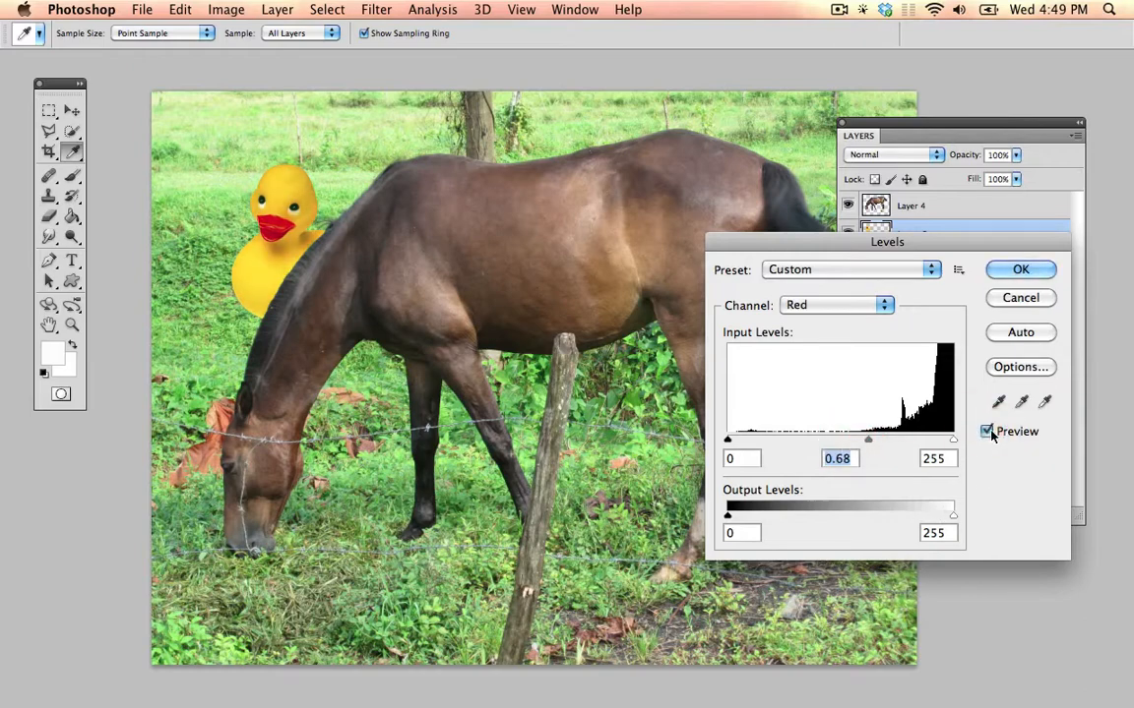
click(1018, 275)
- Soften the duck's bottom edge into the grass with a size 250 Eraser, and shift the duck lower behind the horse's neck
key(v)
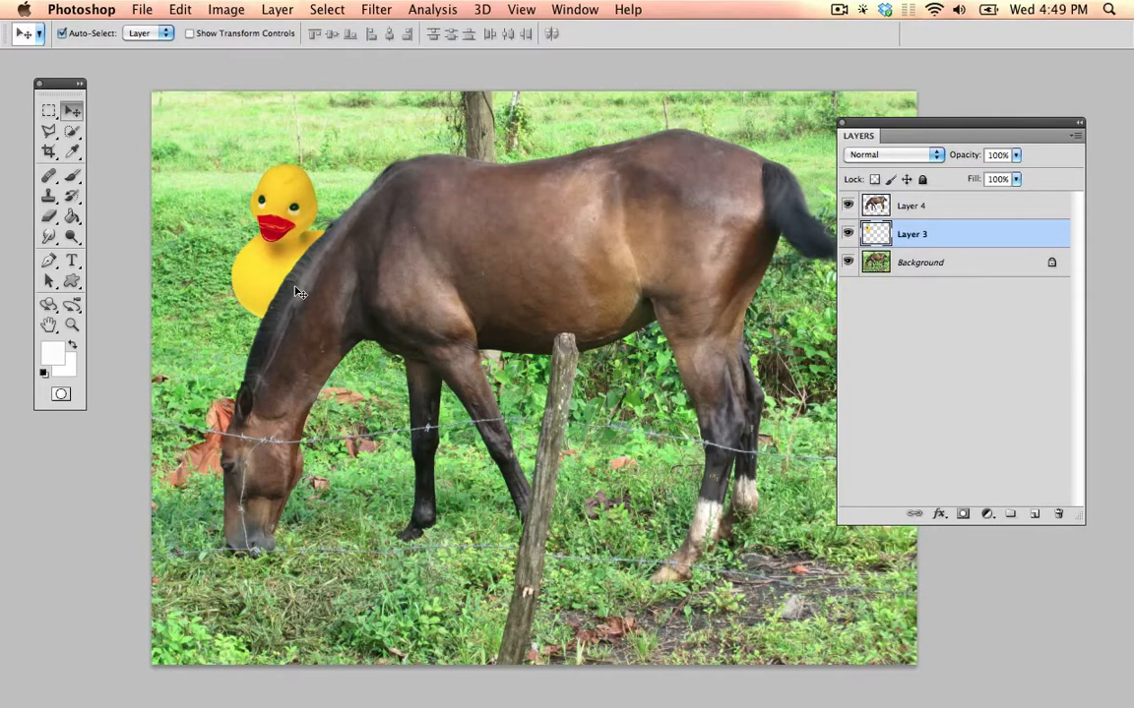
click(51, 218)
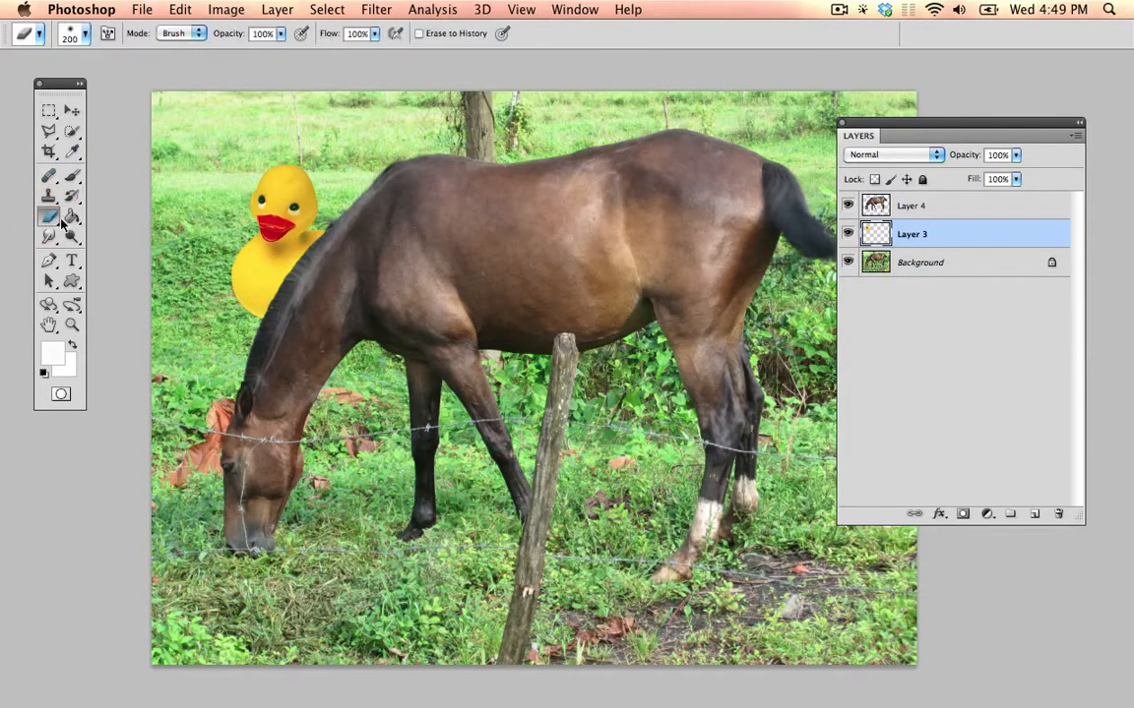
key(bracketright)
key(bracketright)
key(bracketright)
key(bracketleft)
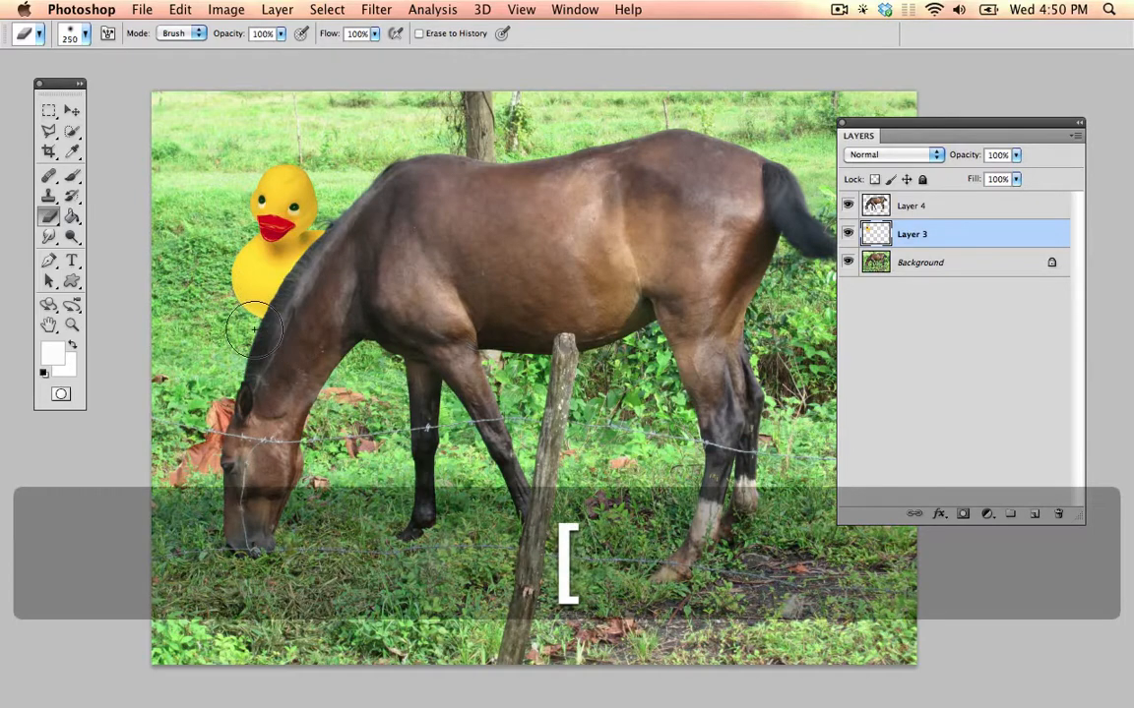
click(71, 111)
drag(300, 241, 283, 274)
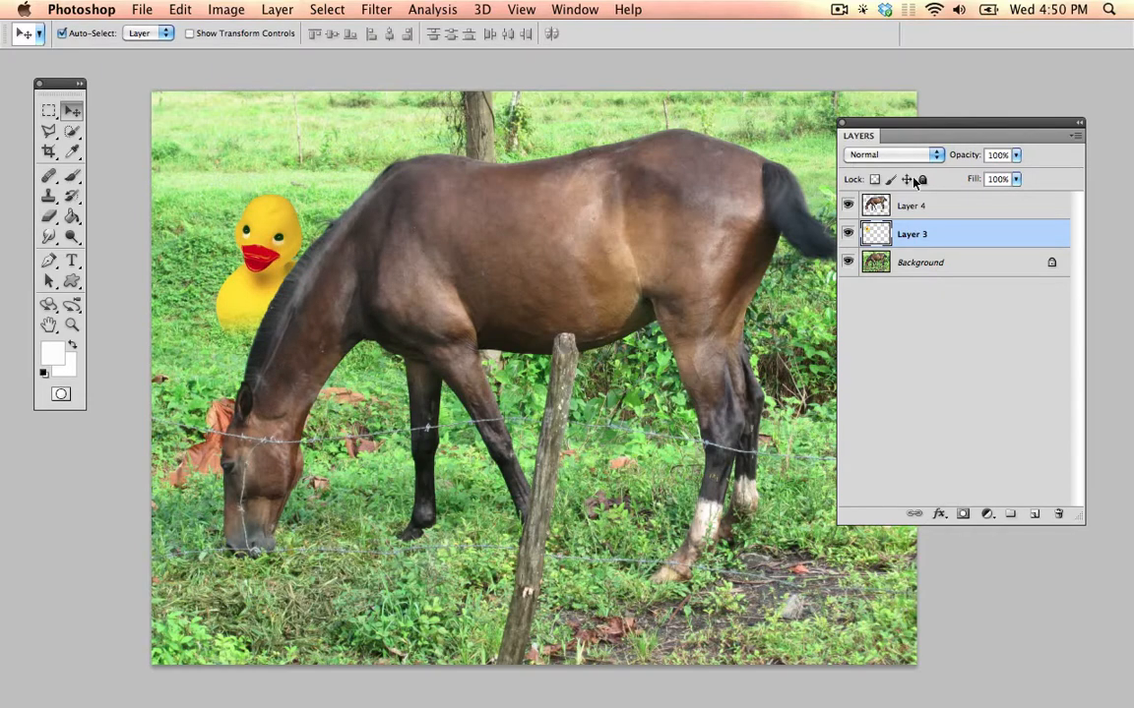
- On the horse cut-out layer, clone over the barbed wire at the outer edge of the straight front leg with a size 100 Clone Stamp
click(941, 210)
key(space)
drag(516, 362, 440, 281)
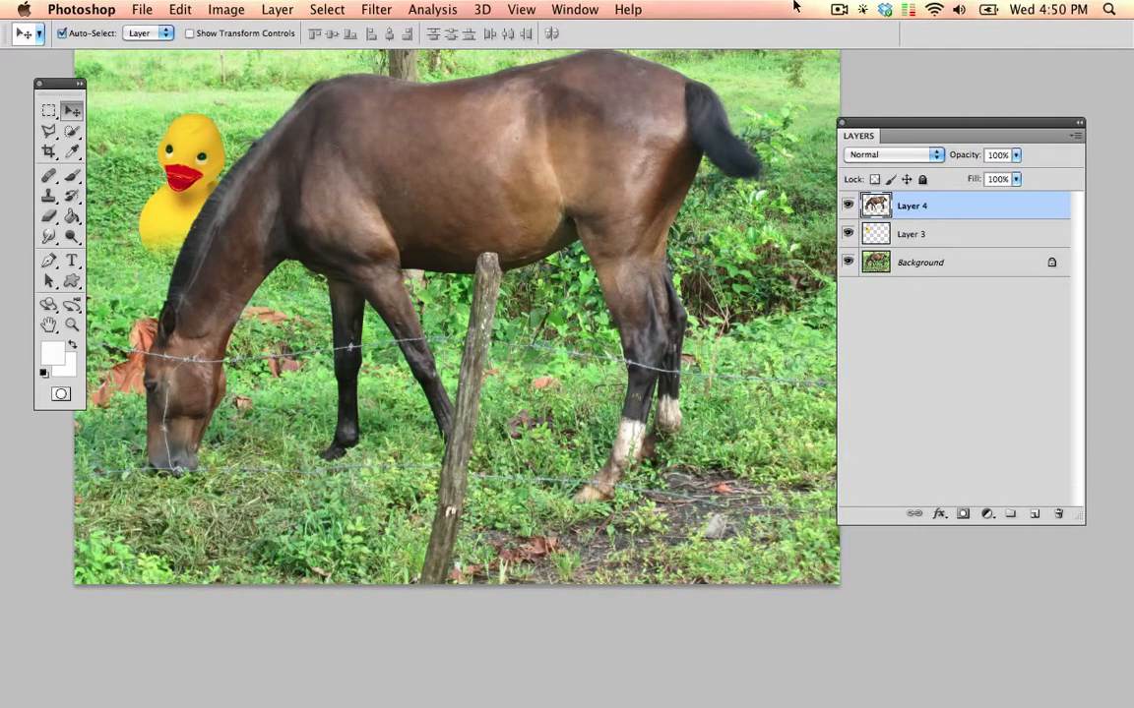
click(838, 9)
click(841, 8)
key(super+equal)
key(super+equal)
key(super+equal)
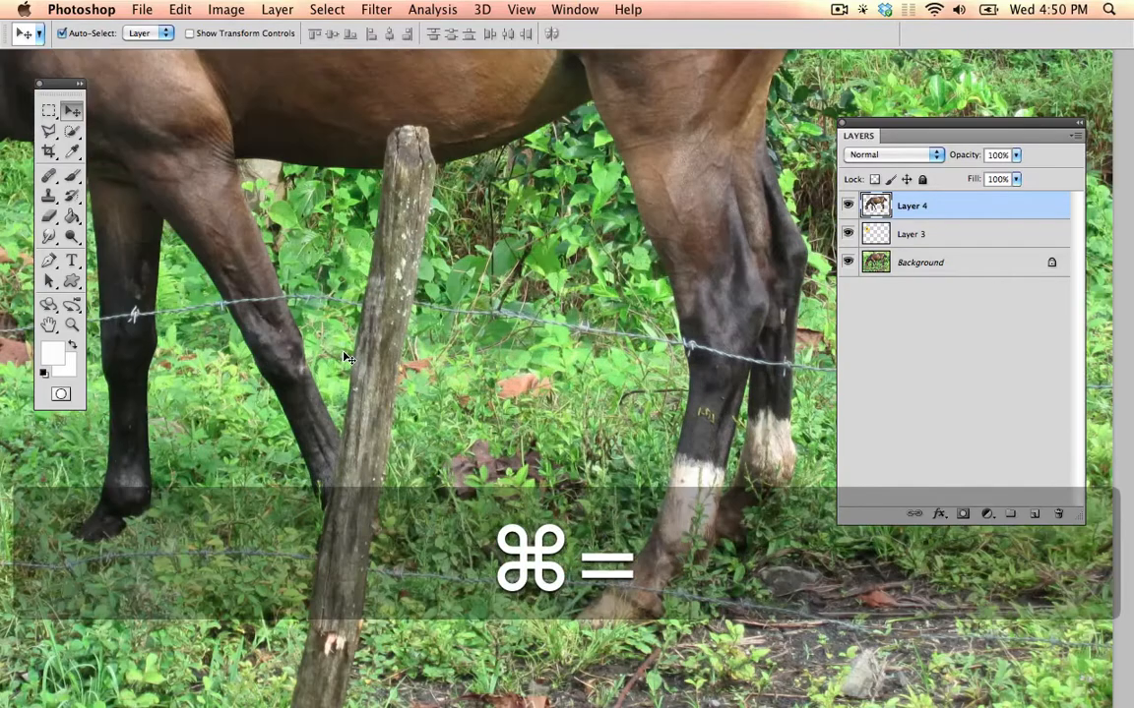
key(space)
drag(276, 300, 615, 381)
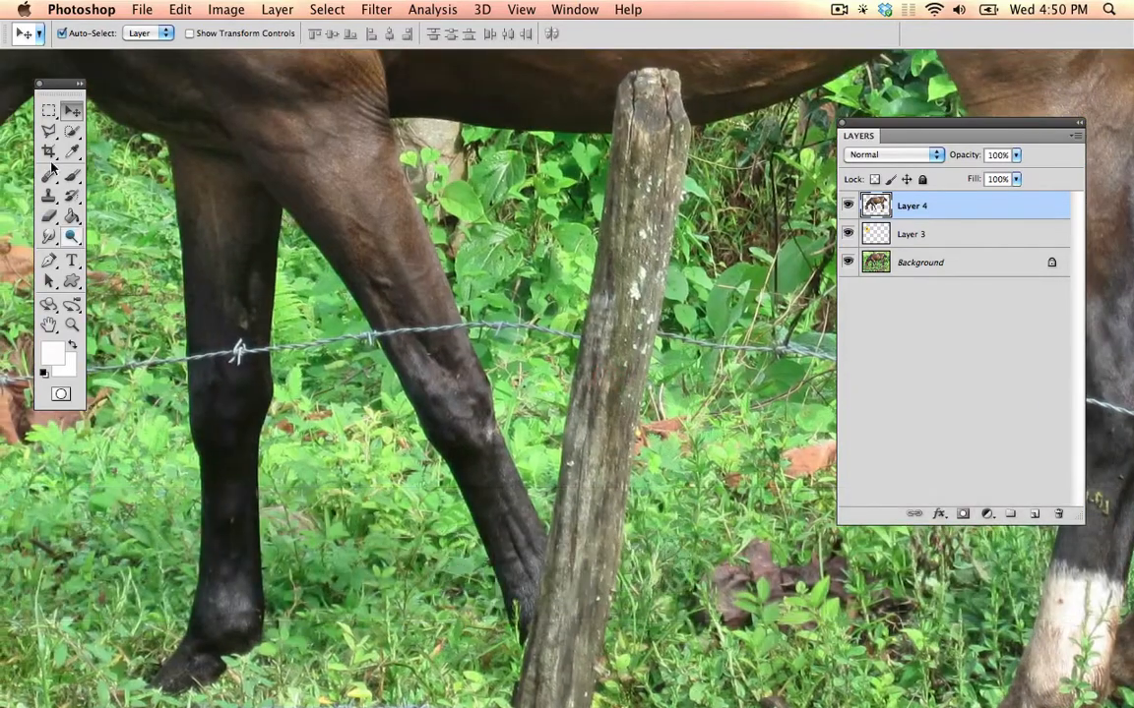
click(48, 196)
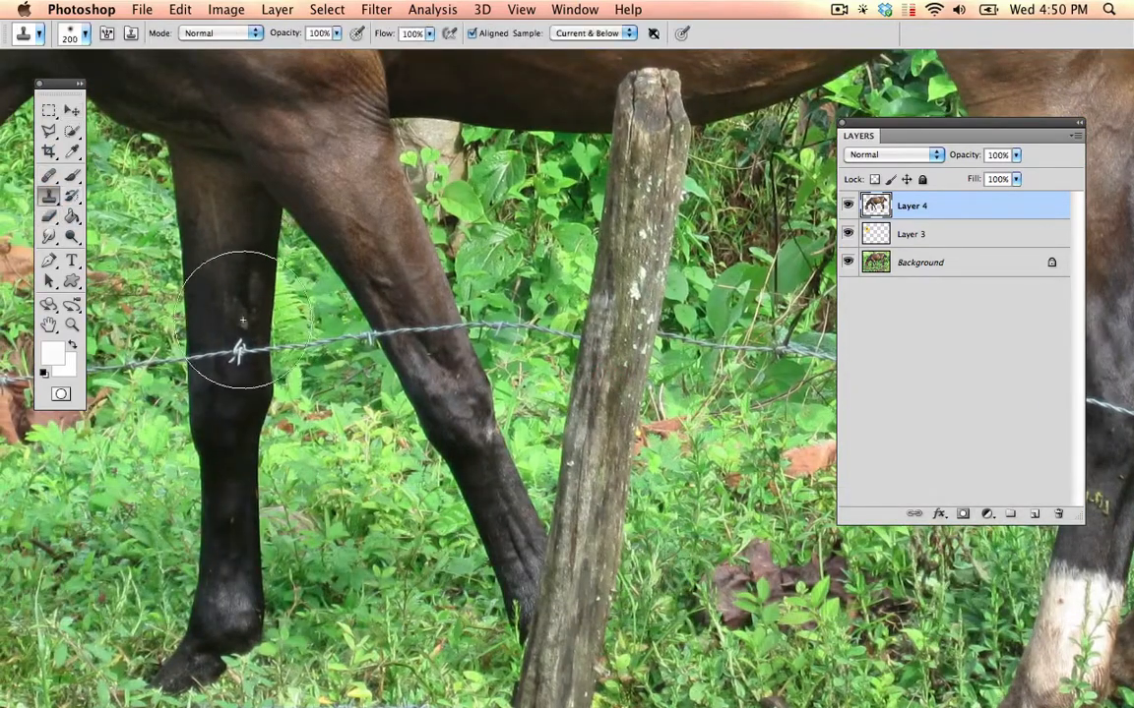
key(bracketleft)
key(bracketleft)
key(bracketright)
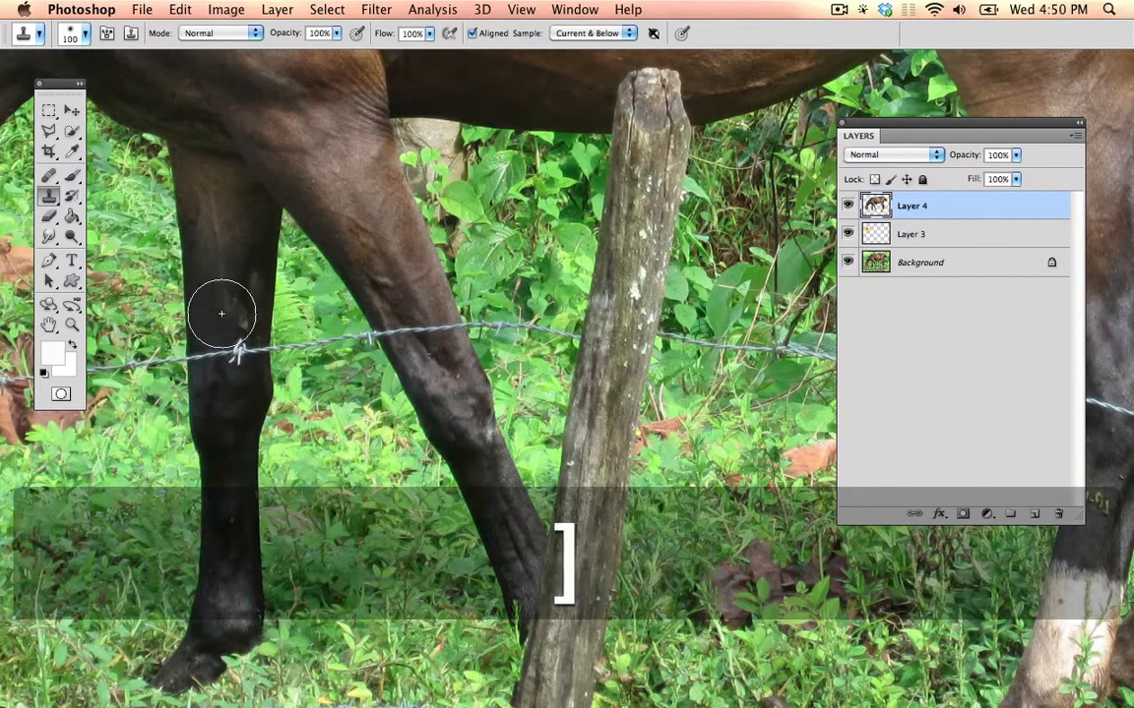
key(alt)
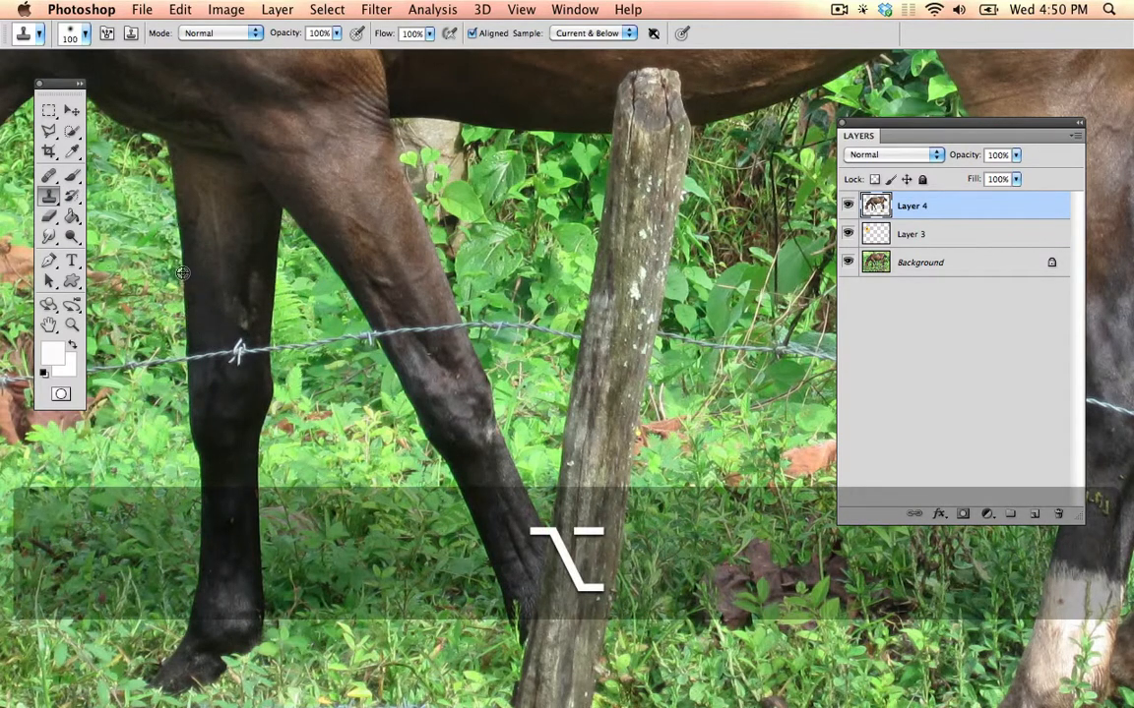
alt+click(182, 274)
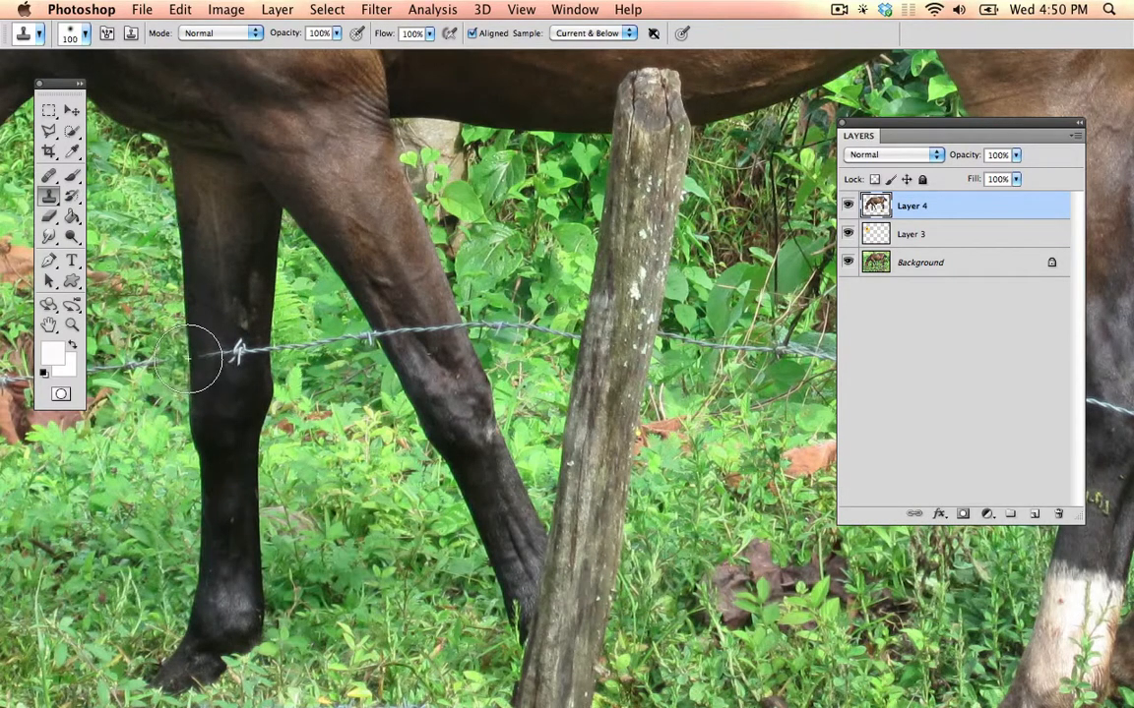
mouse_move(187, 361)
mouse_down()
mouse_move(192, 337)
mouse_move(208, 344)
mouse_up()
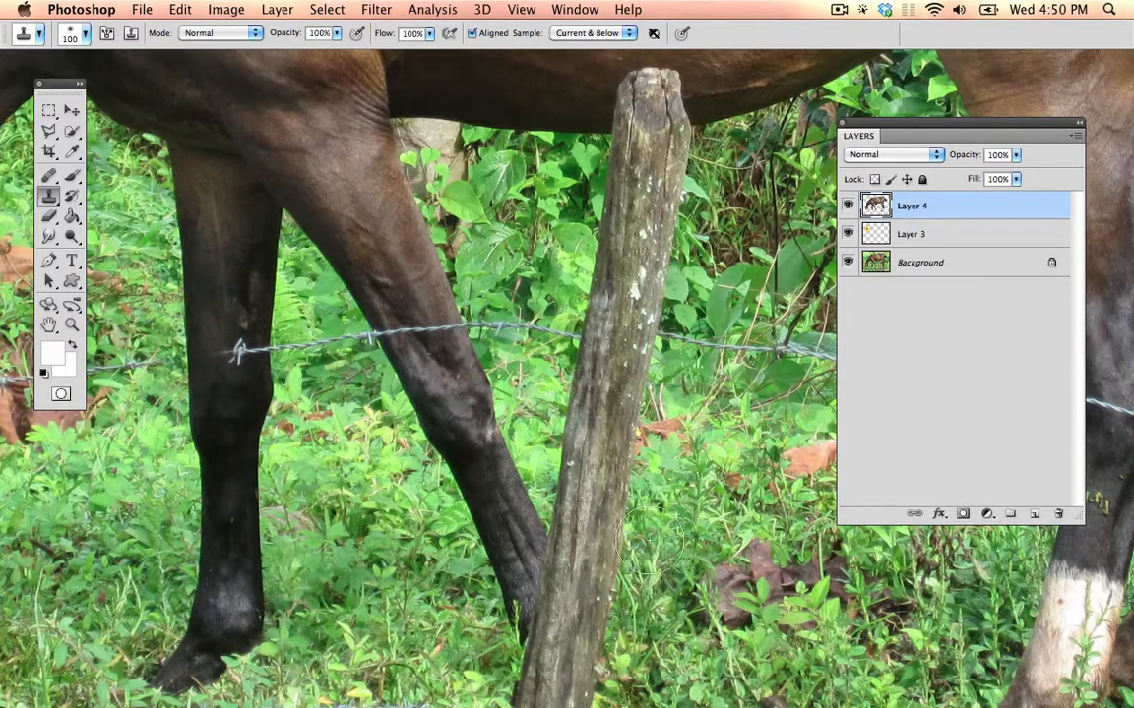
- Add a new blank layer and clone over the barbed wire crossing the angled front leg with a size 60 Clone Stamp
click(1035, 515)
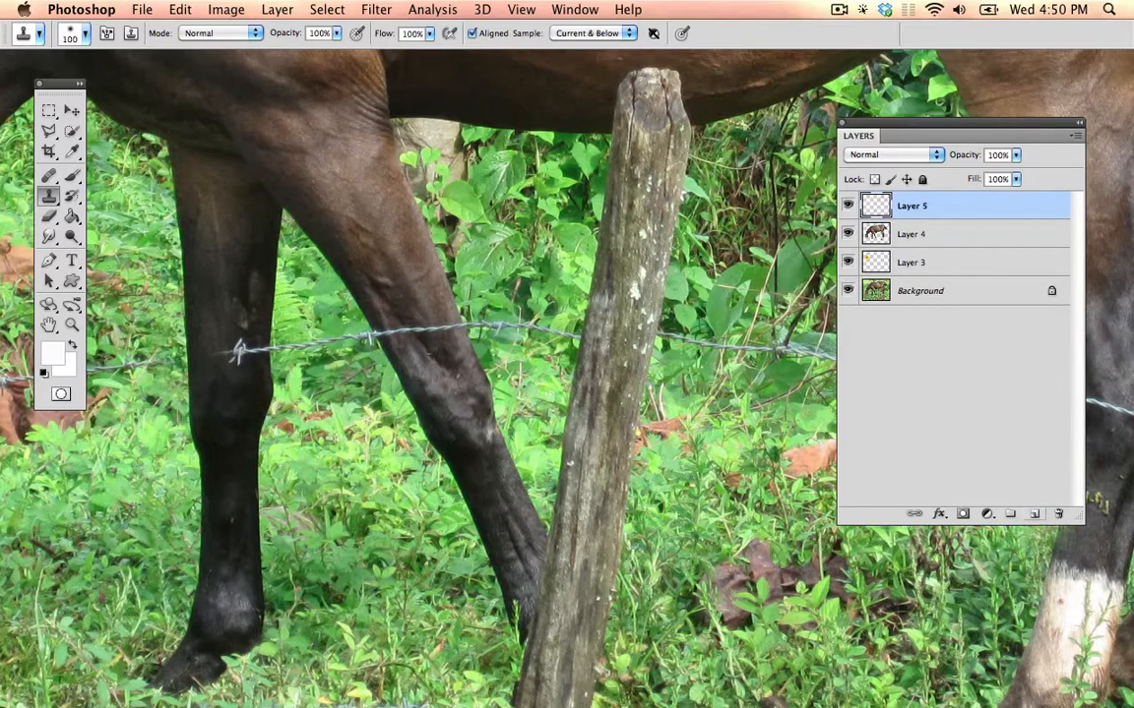
key(bracketleft)
key(bracketleft)
key(bracketleft)
key(bracketleft)
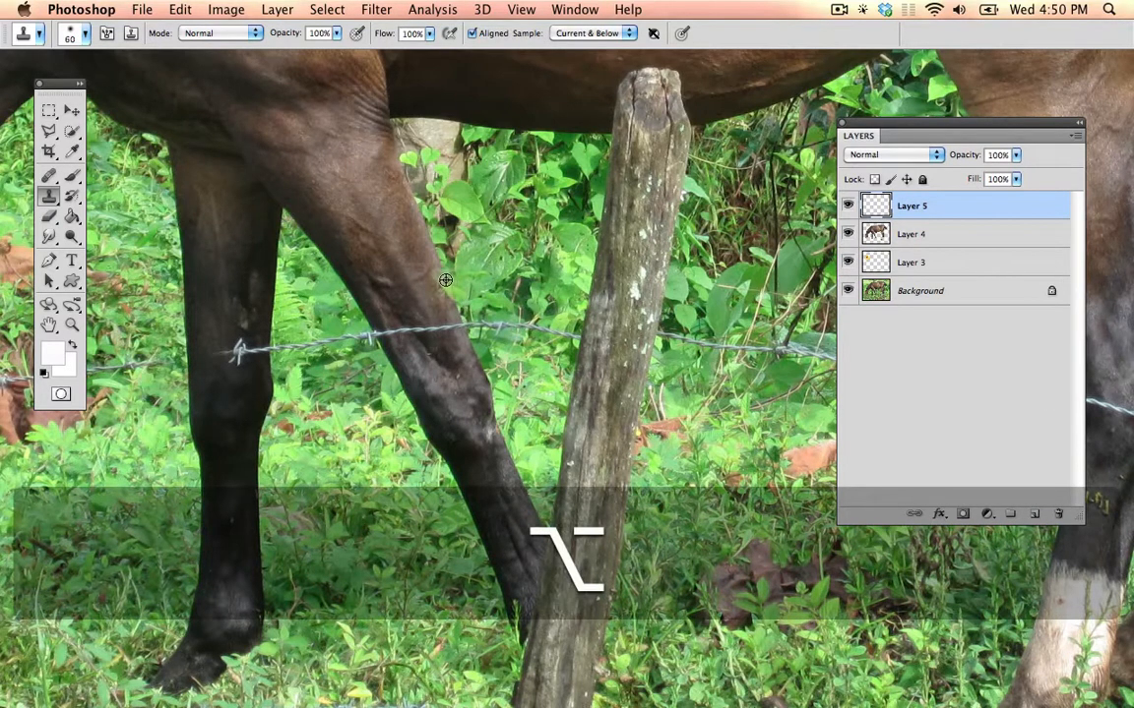
alt+click(482, 342)
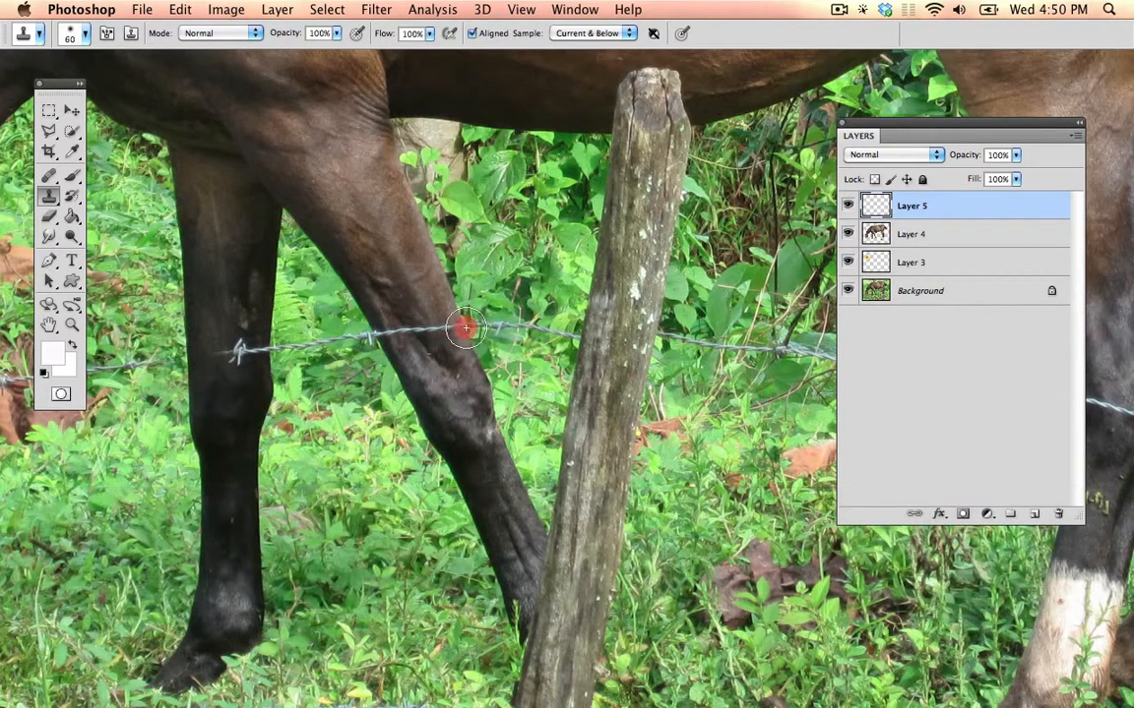
mouse_move(465, 329)
mouse_down()
mouse_move(401, 323)
mouse_move(392, 334)
mouse_move(345, 300)
mouse_up()
alt+click(354, 303)
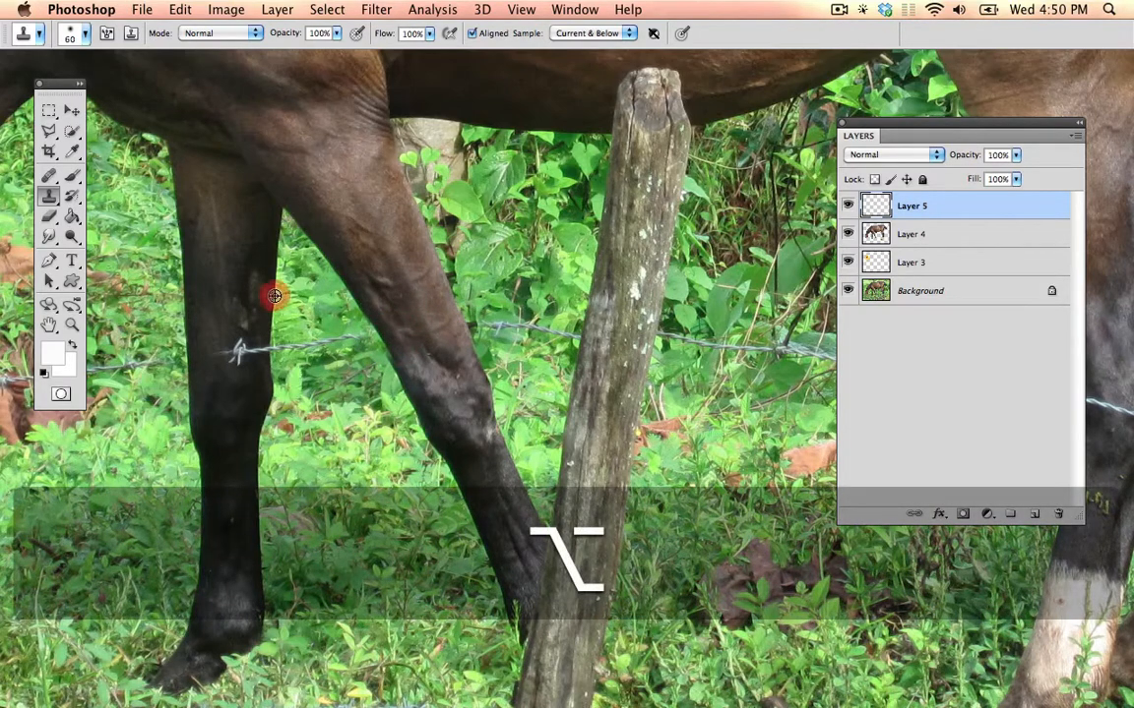
- Clone clean leg and grass over the wire barb on the straight front leg and the wire at its inner edge
alt+click(274, 295)
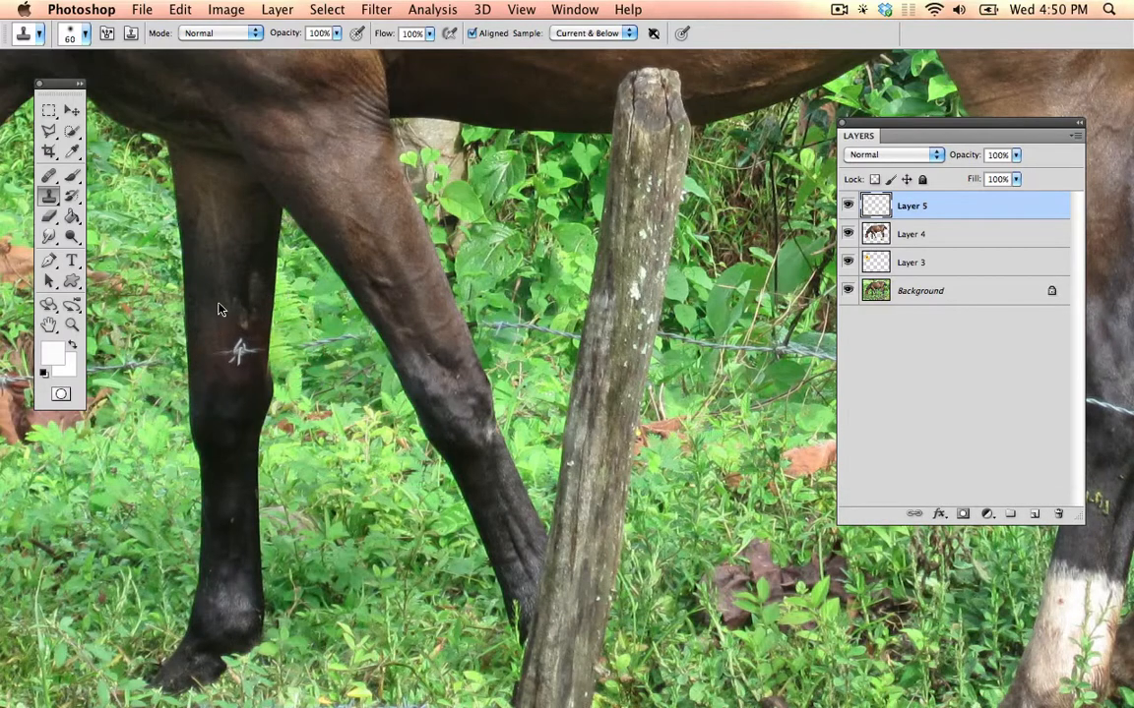
alt+click(227, 297)
click(239, 348)
drag(239, 348, 235, 354)
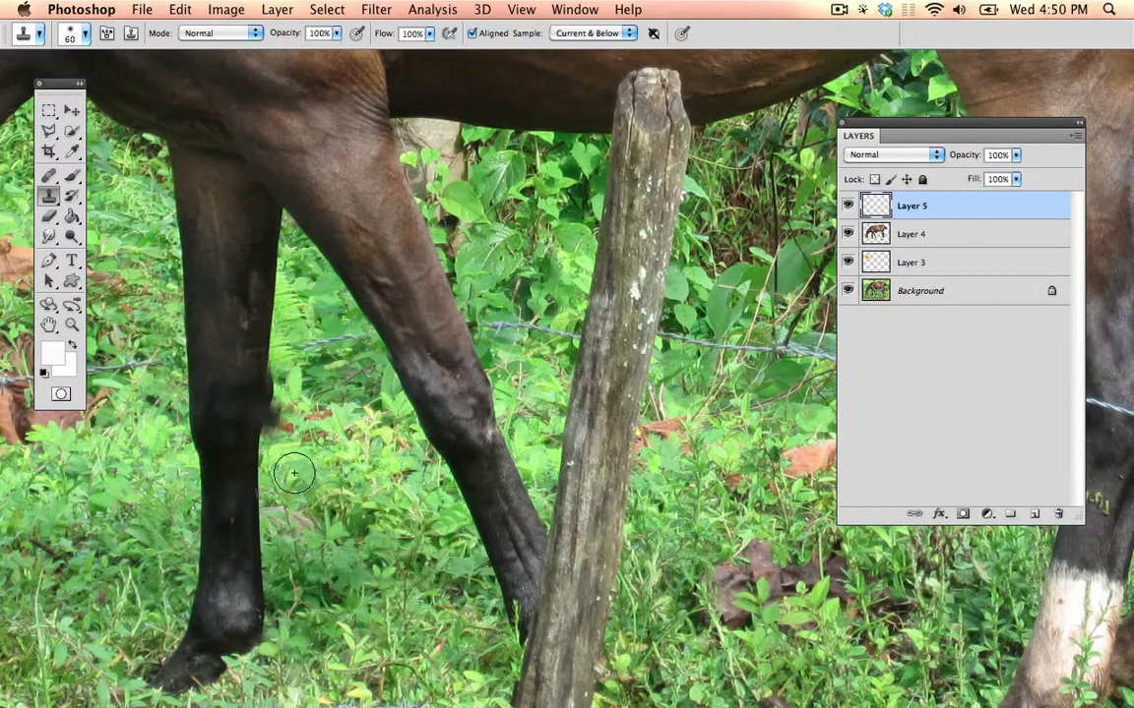
alt+click(208, 276)
click(236, 339)
- View the retouching layer on its own by hiding all the layers beneath it, and turn those layers back on
key(space)
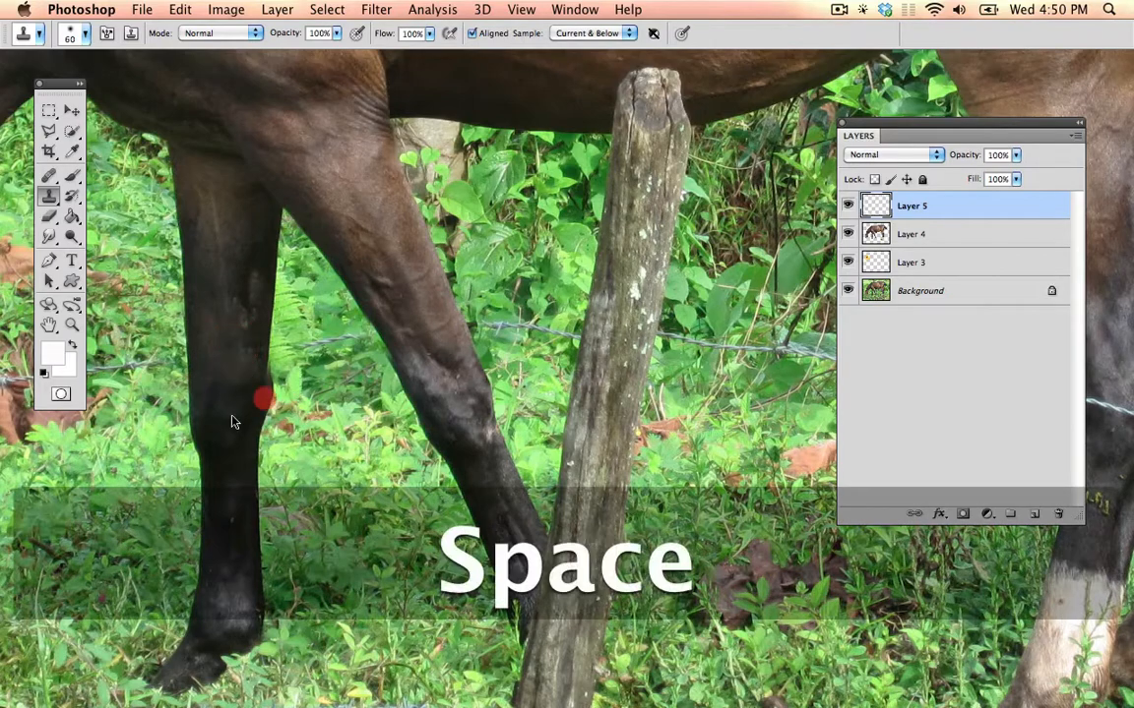
mouse_move(236, 419)
mouse_down()
mouse_move(278, 297)
mouse_move(229, 296)
mouse_up()
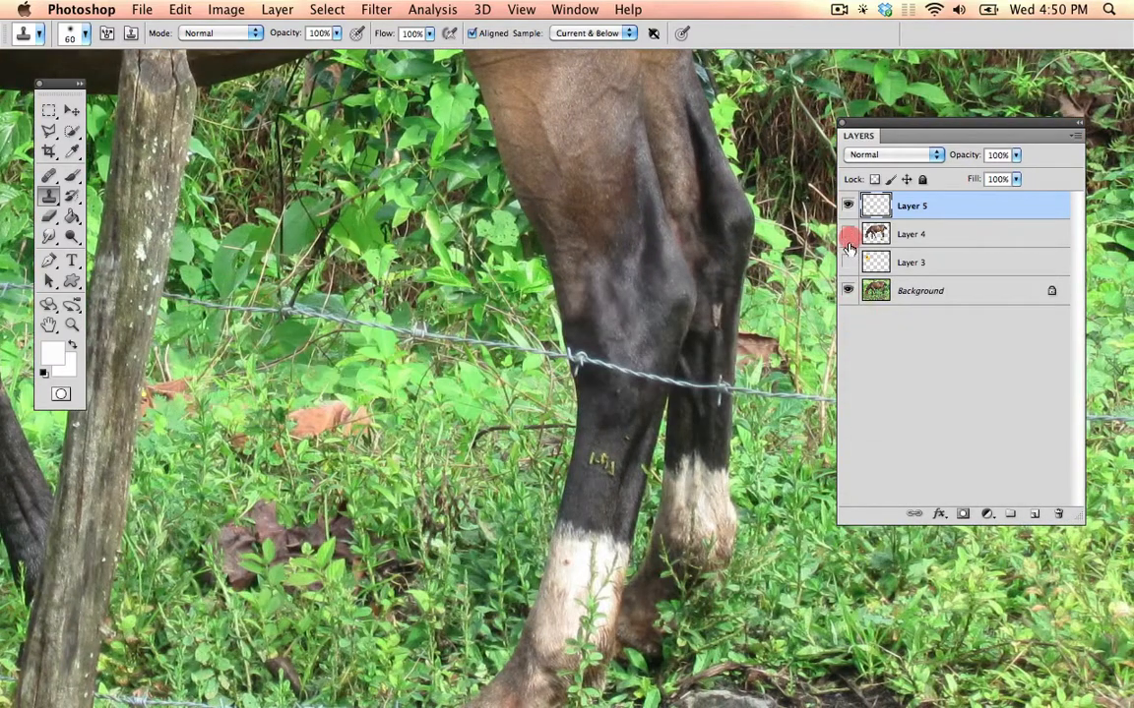
click(848, 292)
key(space)
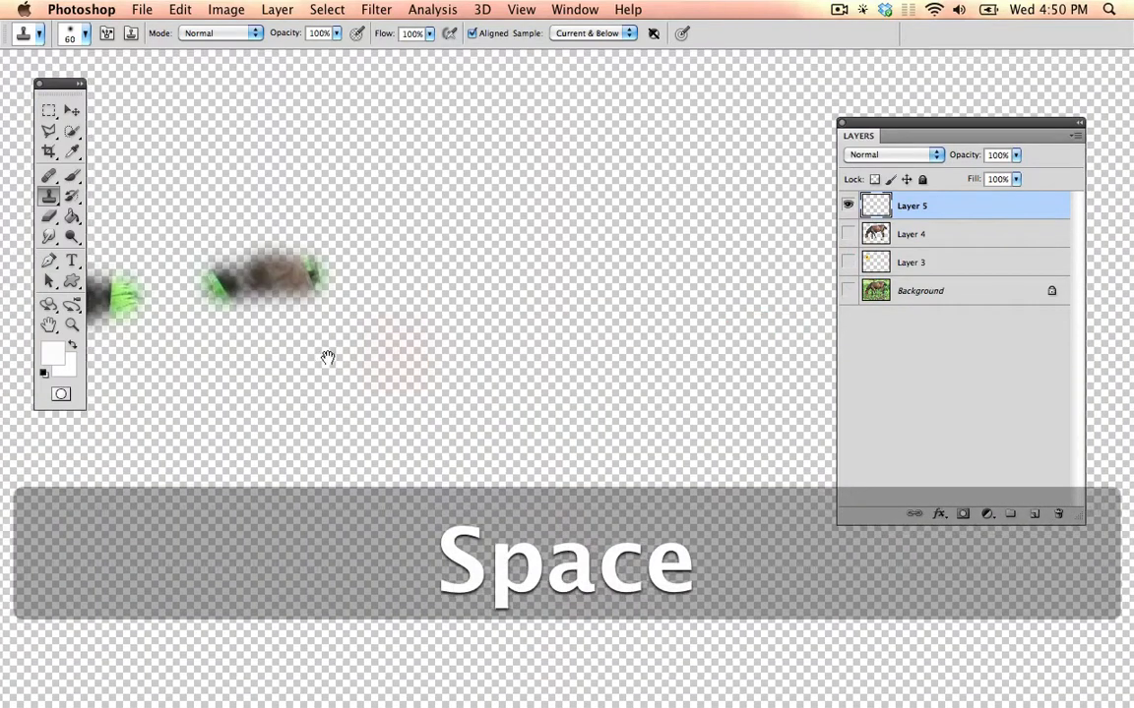
drag(328, 354, 602, 355)
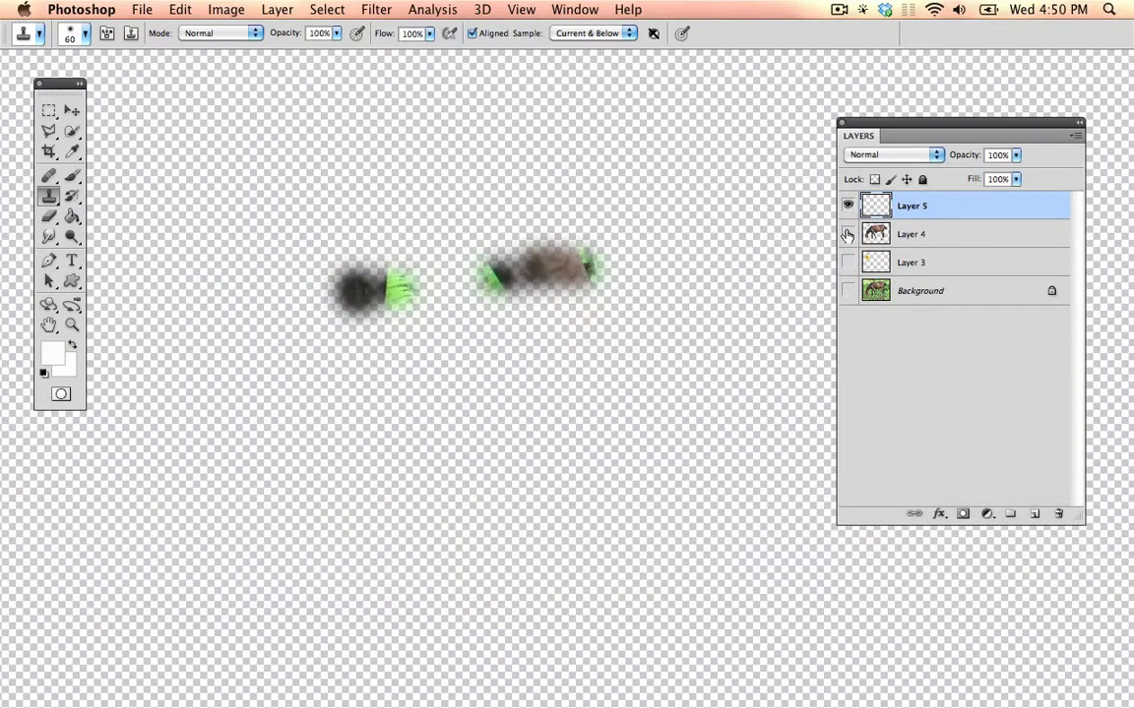
drag(848, 262, 848, 291)
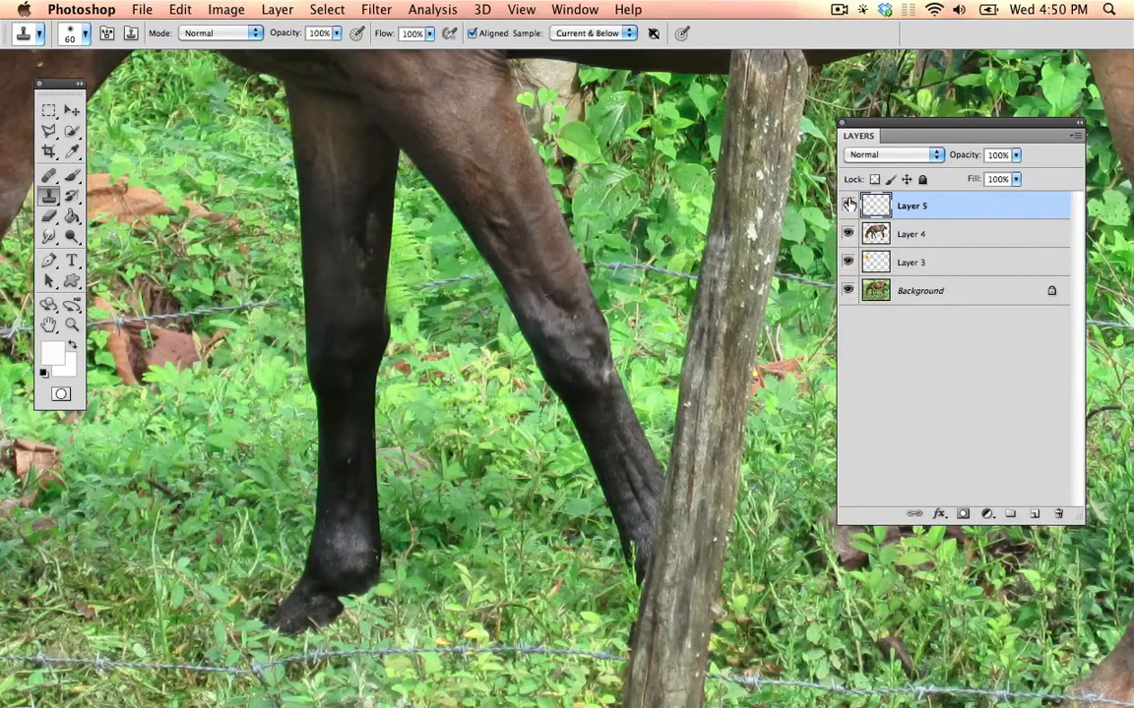
- Clone background foliage over the upper part of the angled front leg on Layer 5, and view that layer on its own
key(space)
drag(610, 225, 366, 243)
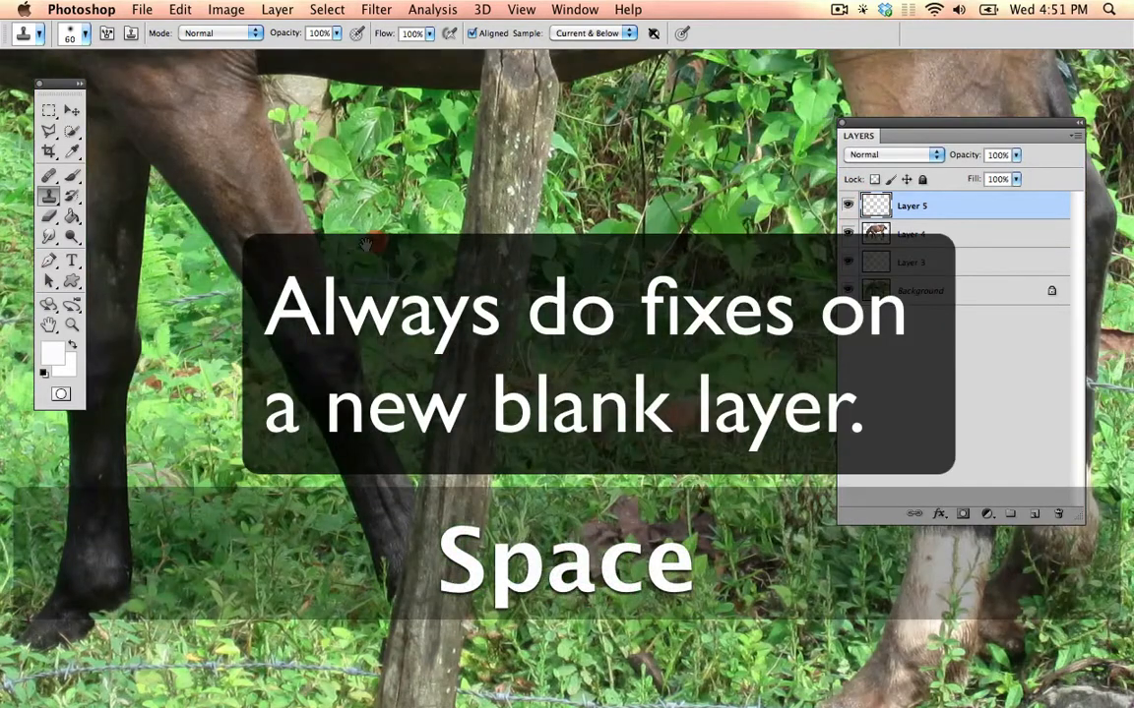
key(alt)
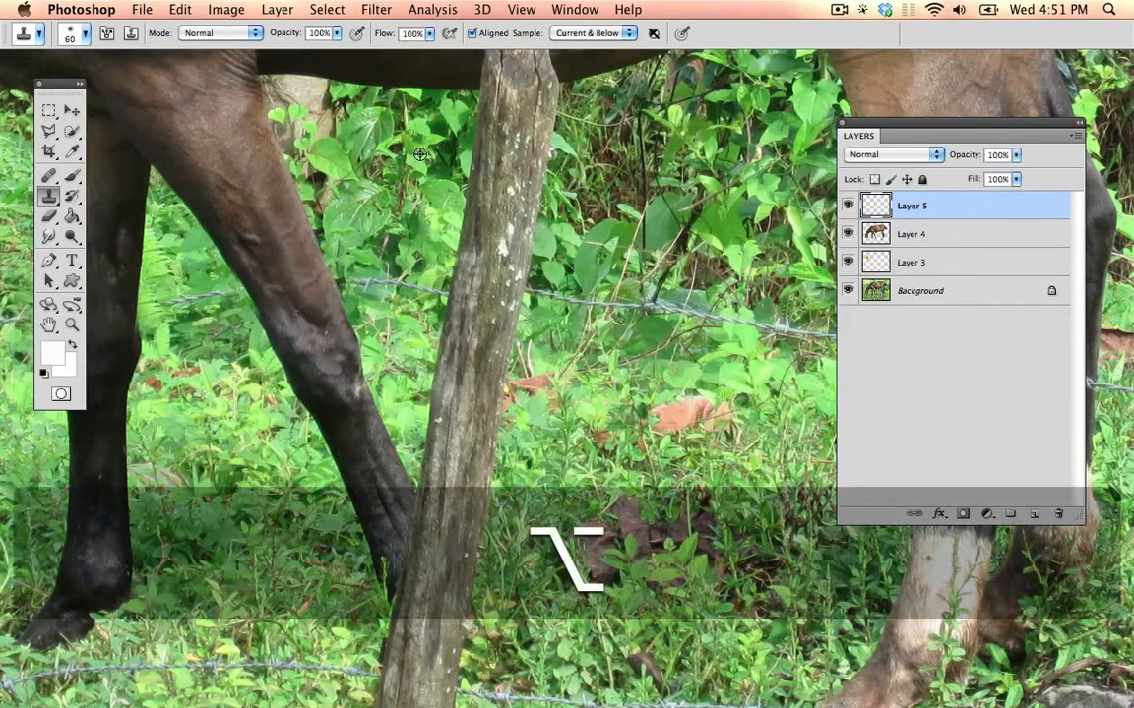
alt+click(402, 154)
mouse_move(236, 197)
mouse_down()
mouse_move(273, 189)
mouse_move(300, 244)
mouse_up()
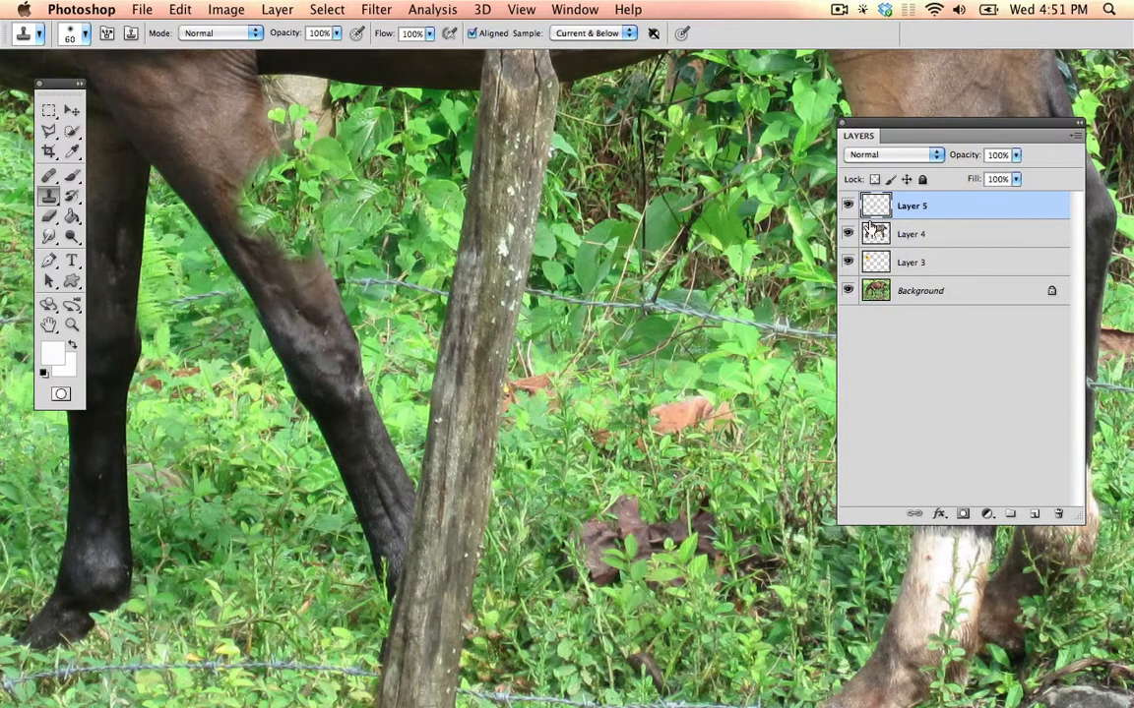
click(847, 290)
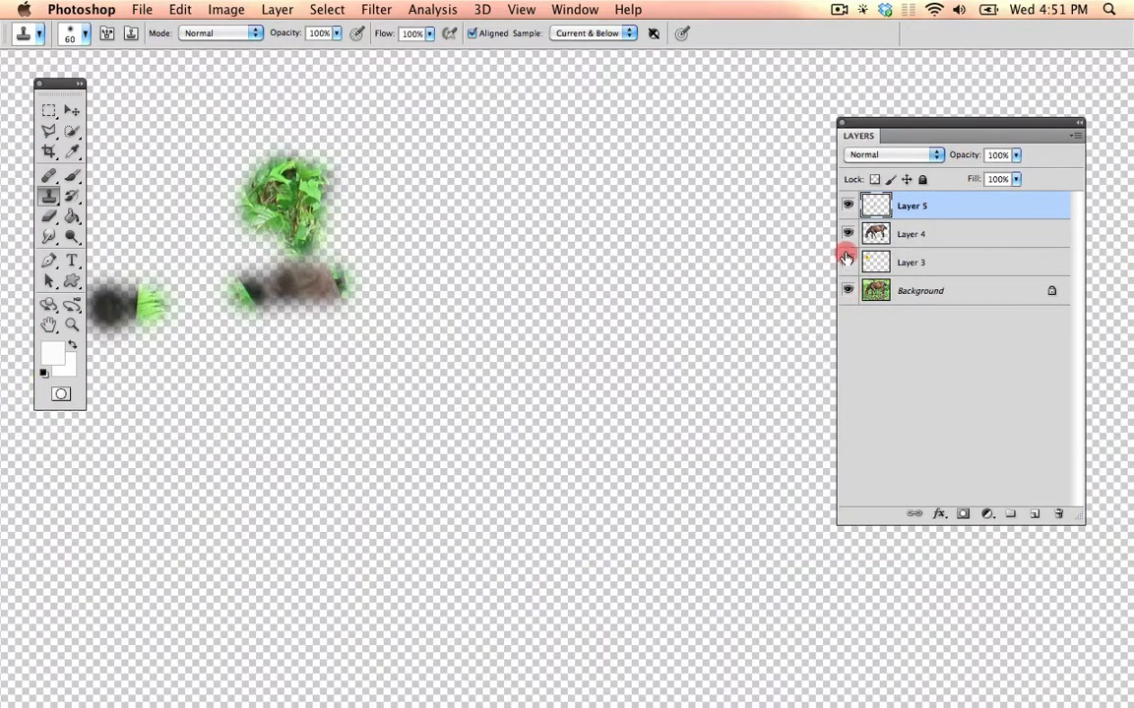
click(847, 291)
- Erase the cloned foliage patch covering the upper part of the angled front leg with a reduced Eraser
key(e)
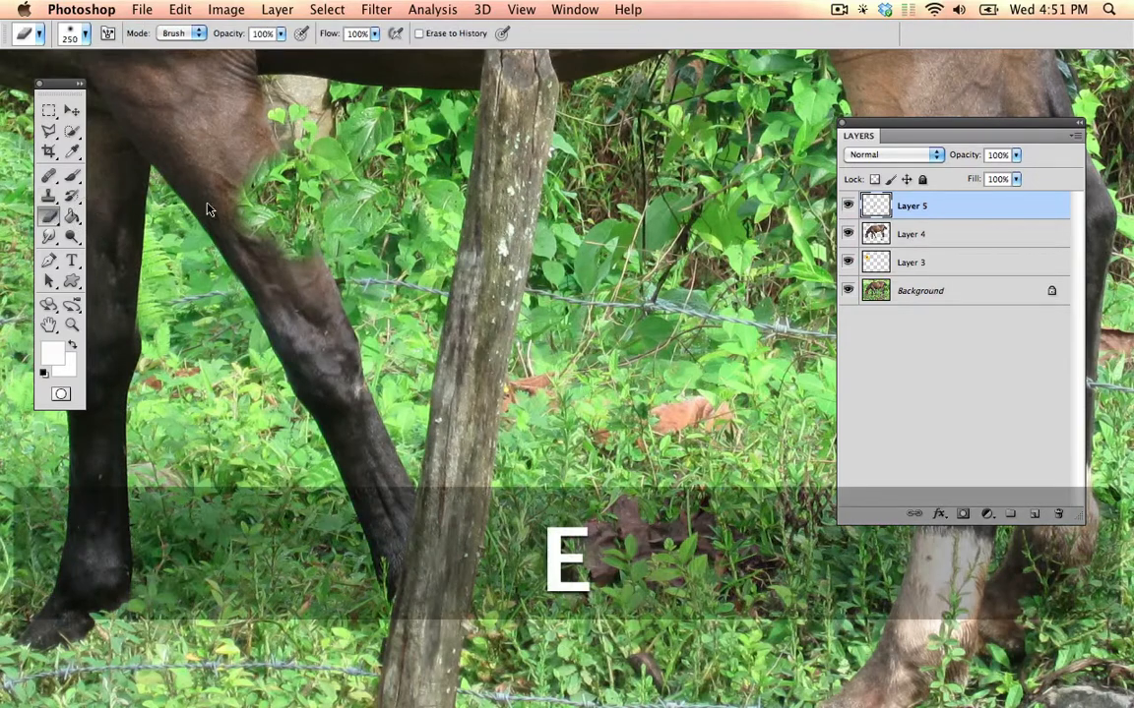
key(bracketleft)
drag(271, 172, 293, 225)
- Clone over the wire and its barb at the front edge of the near hind leg with the size 60 Clone Stamp
key(s)
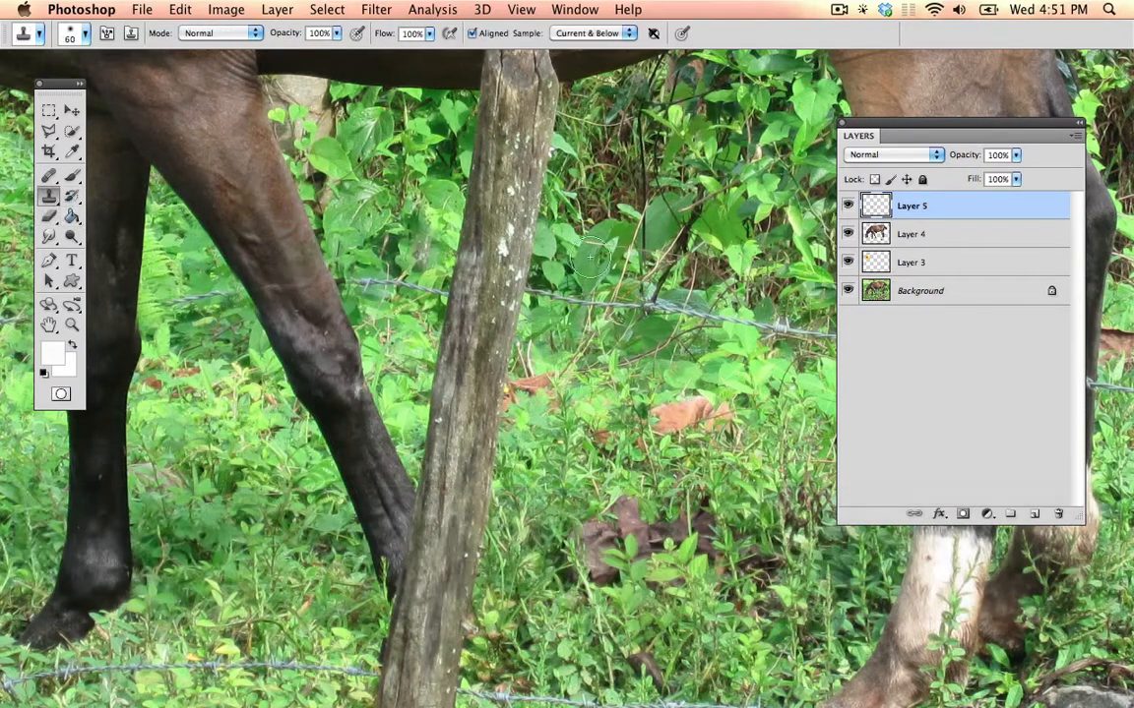
drag(520, 236, 191, 283)
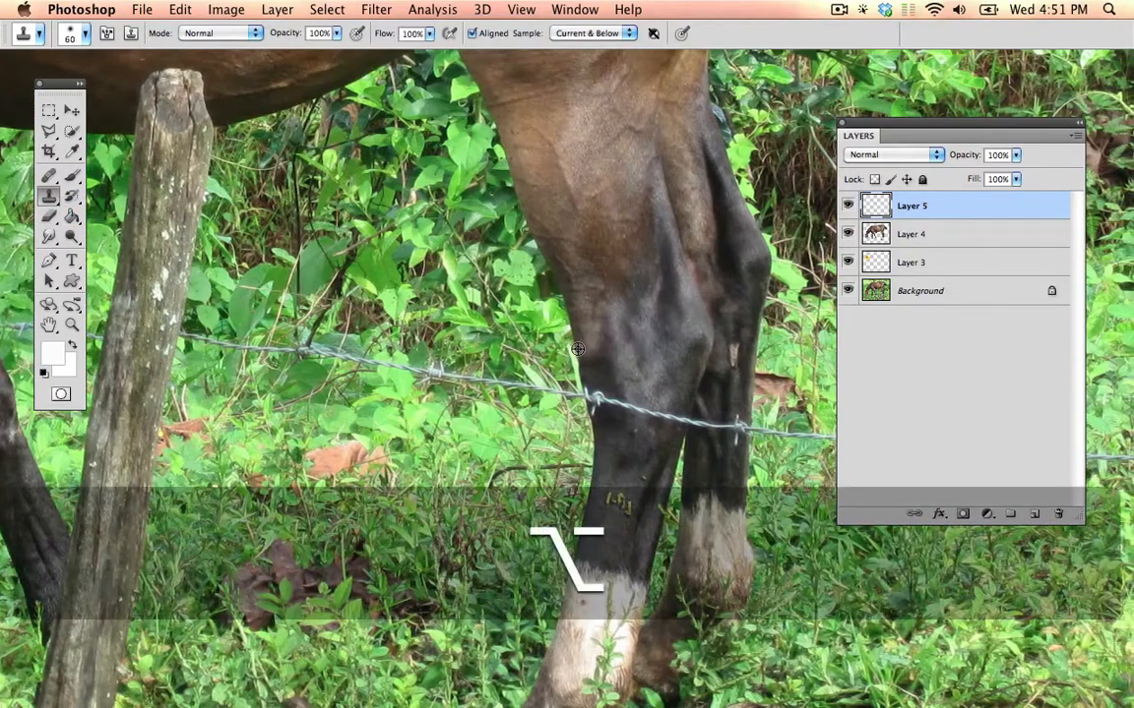
alt+click(582, 393)
click(631, 421)
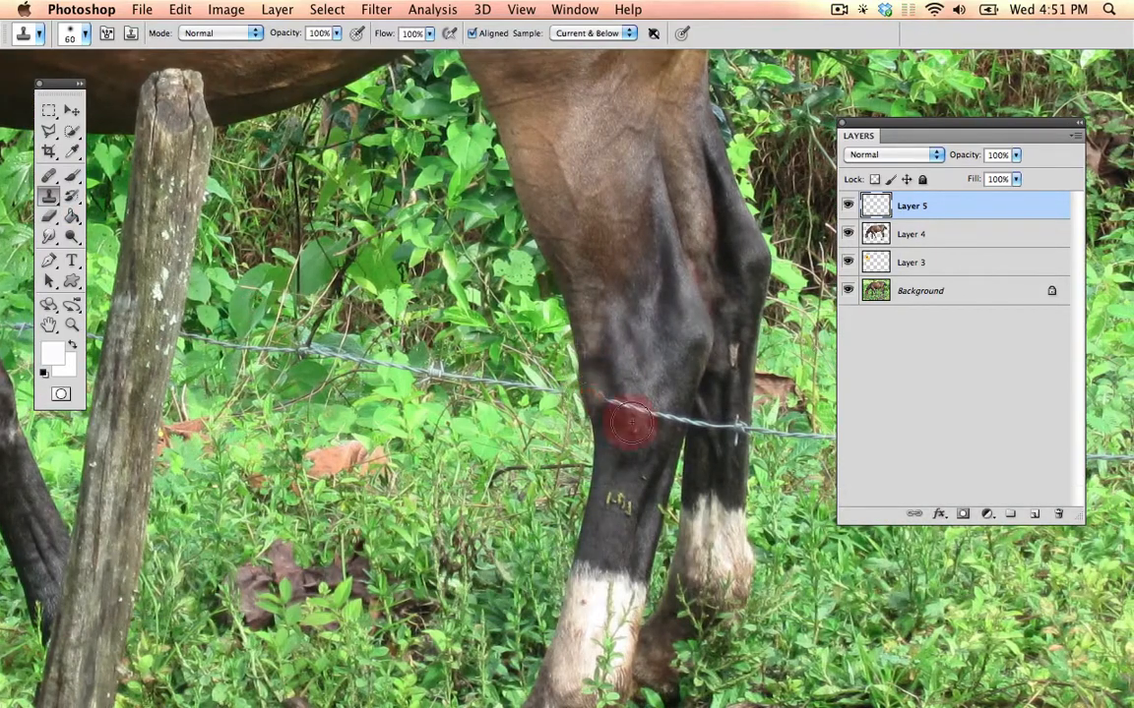
- Switch to the finished retouch in 4 HorseyFixer_v02.psd and examine the whole horse with the wire and post removed
key(super+minus)
key(super+minus)
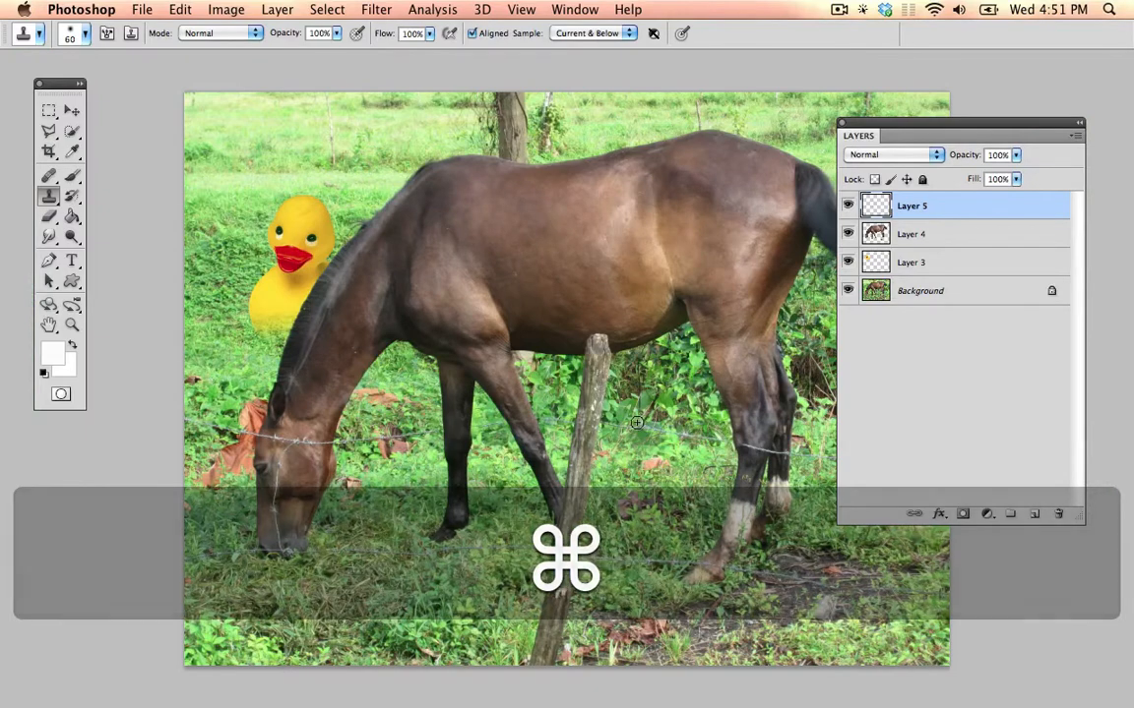
key(super+grave)
key(super+grave)
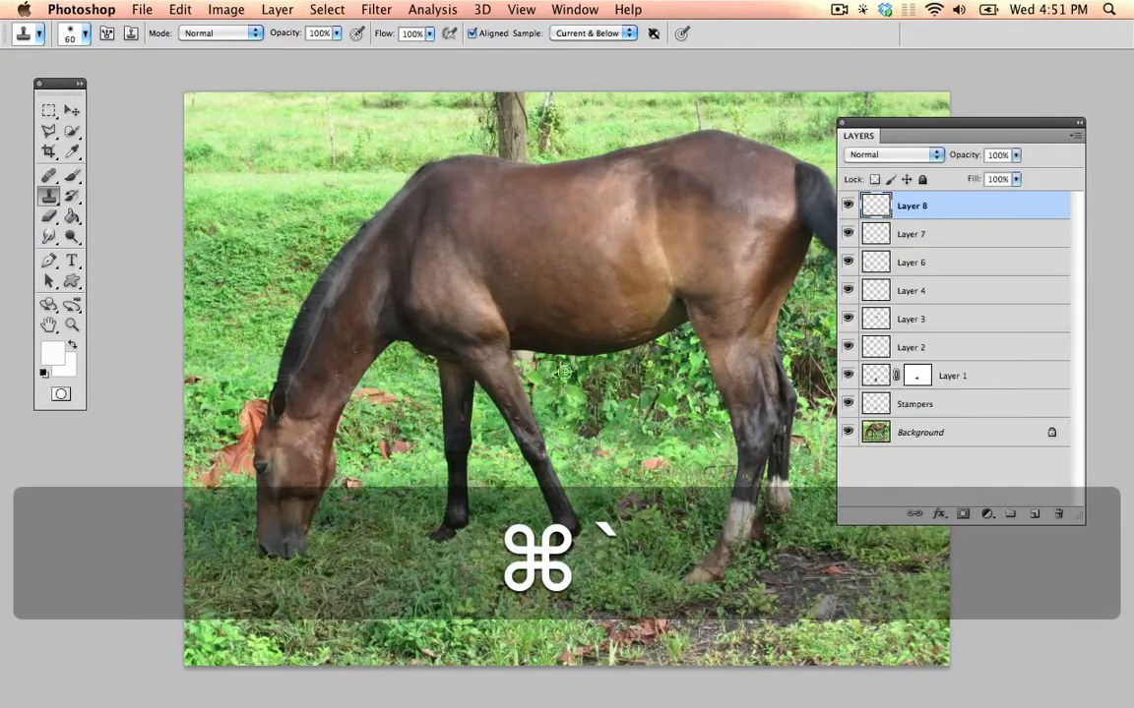
drag(564, 372, 500, 272)
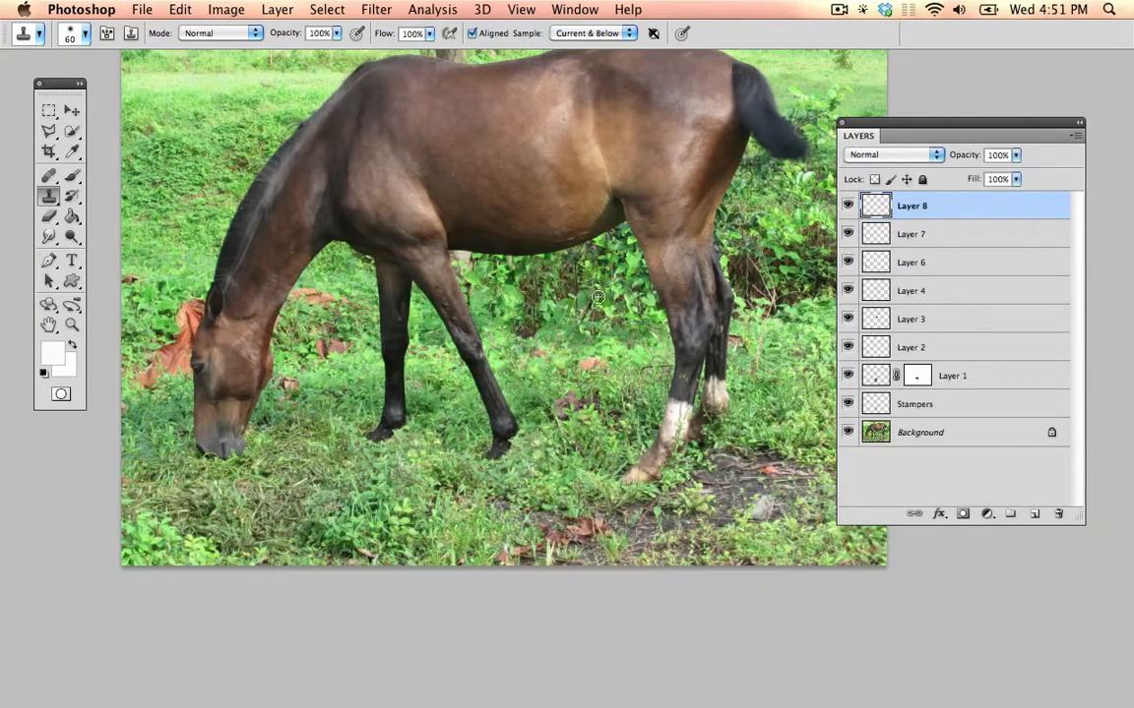
drag(570, 226, 567, 267)
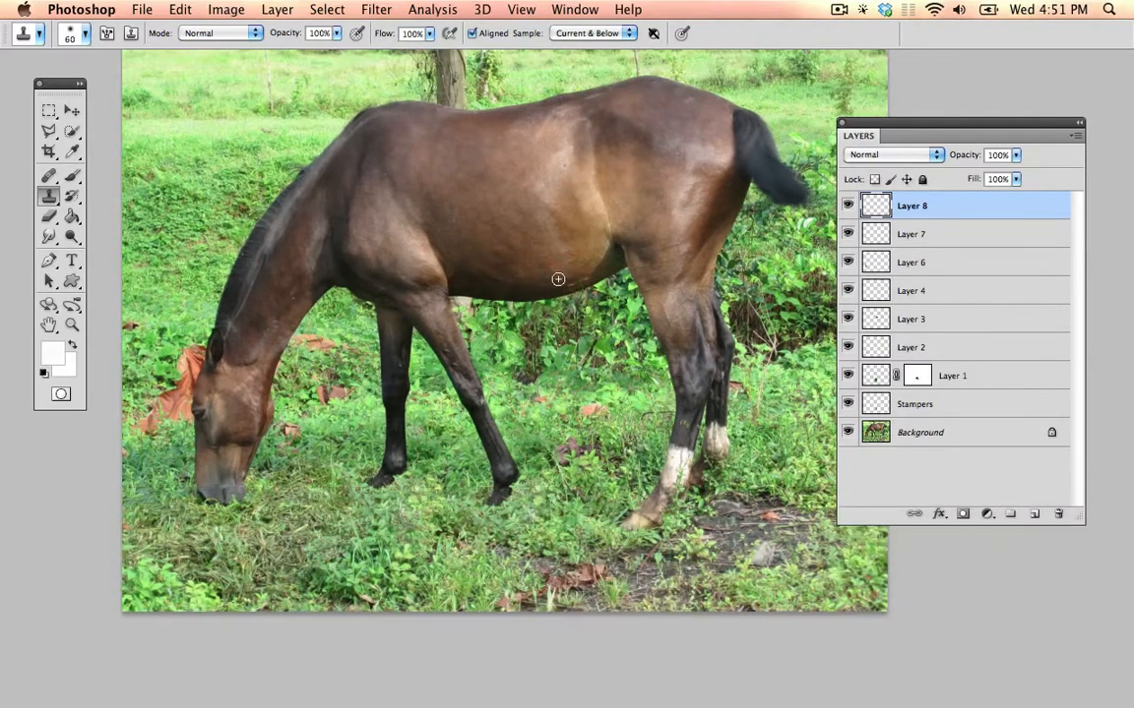
- Return to 4 HorseyFixer.JPG, leave full-screen mode, and bring the duck image Selection_0_why.tif to the front with the Move tool active
key(super+grave)
key(f)
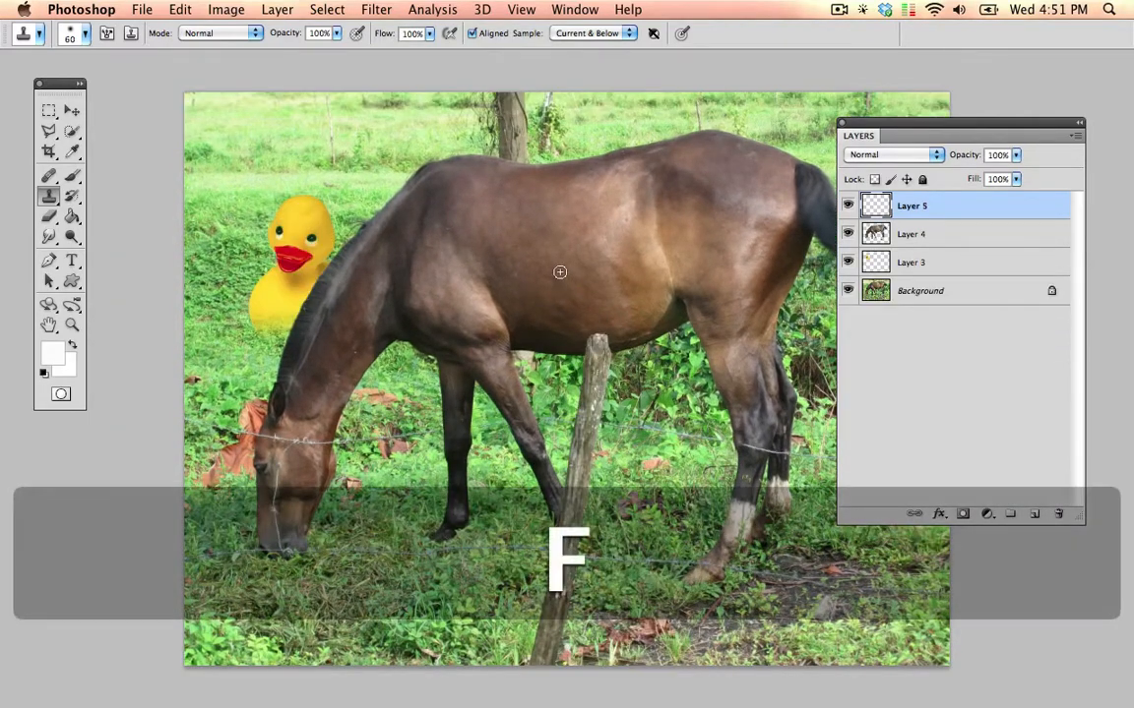
key(v)
key(super+grave)
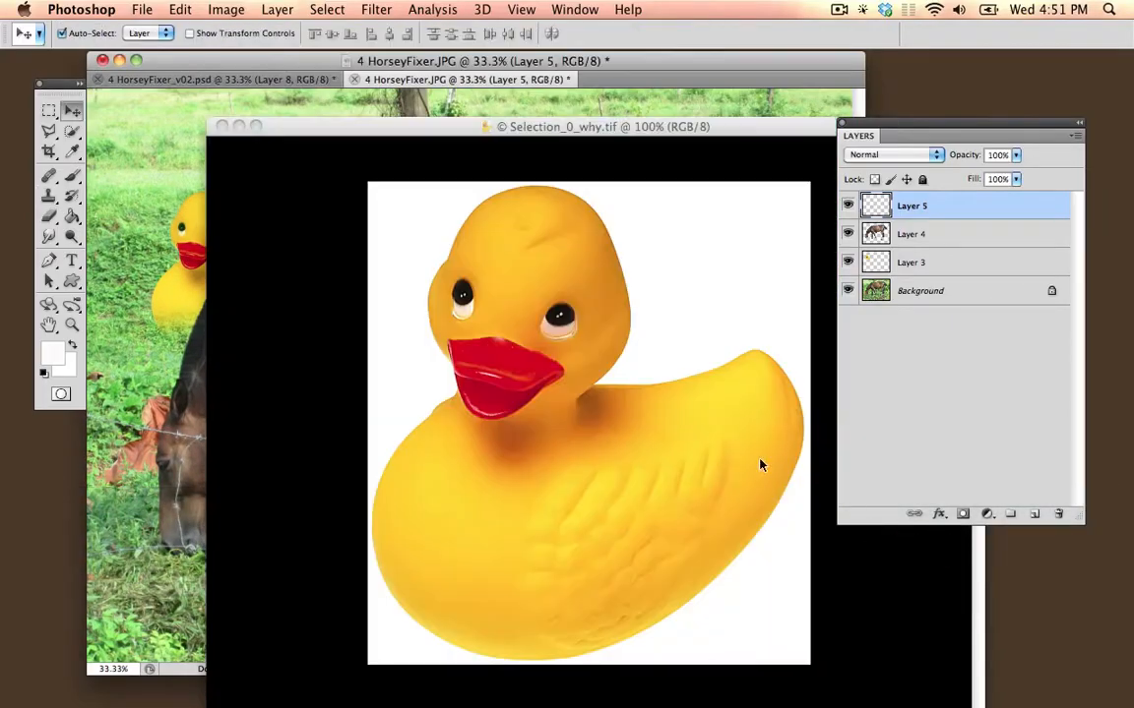
drag(500, 254, 463, 303)
key(super+z)
- Make 4 HorseyFixer_v02.psd the showing document and copy the duck from Selection_0_why.tif onto the horse's shoulder as a new layer
key(super+grave)
key(super+grave)
key(super+grave)
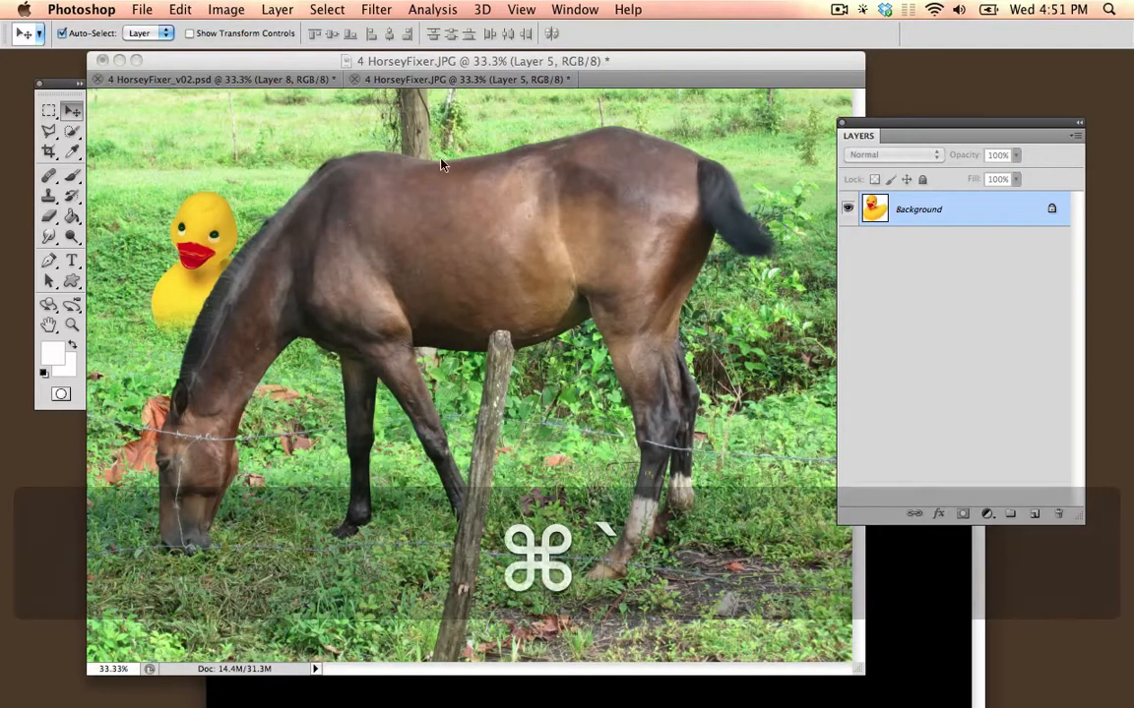
key(super+grave)
key(super+grave)
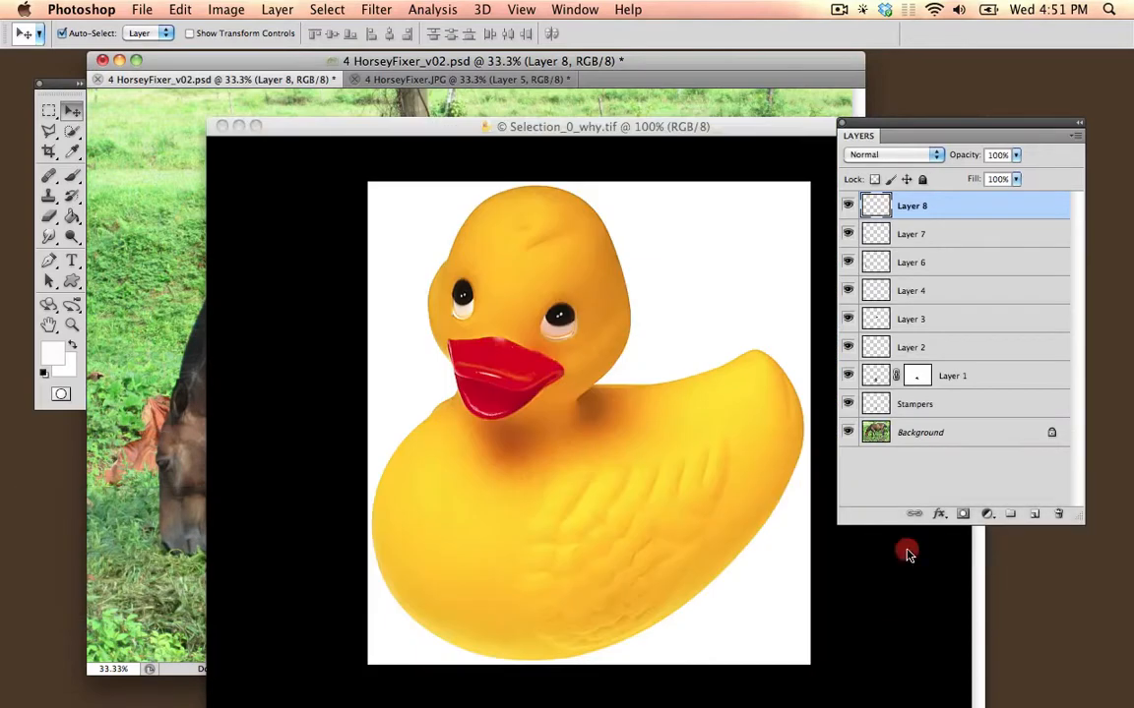
drag(554, 274, 281, 338)
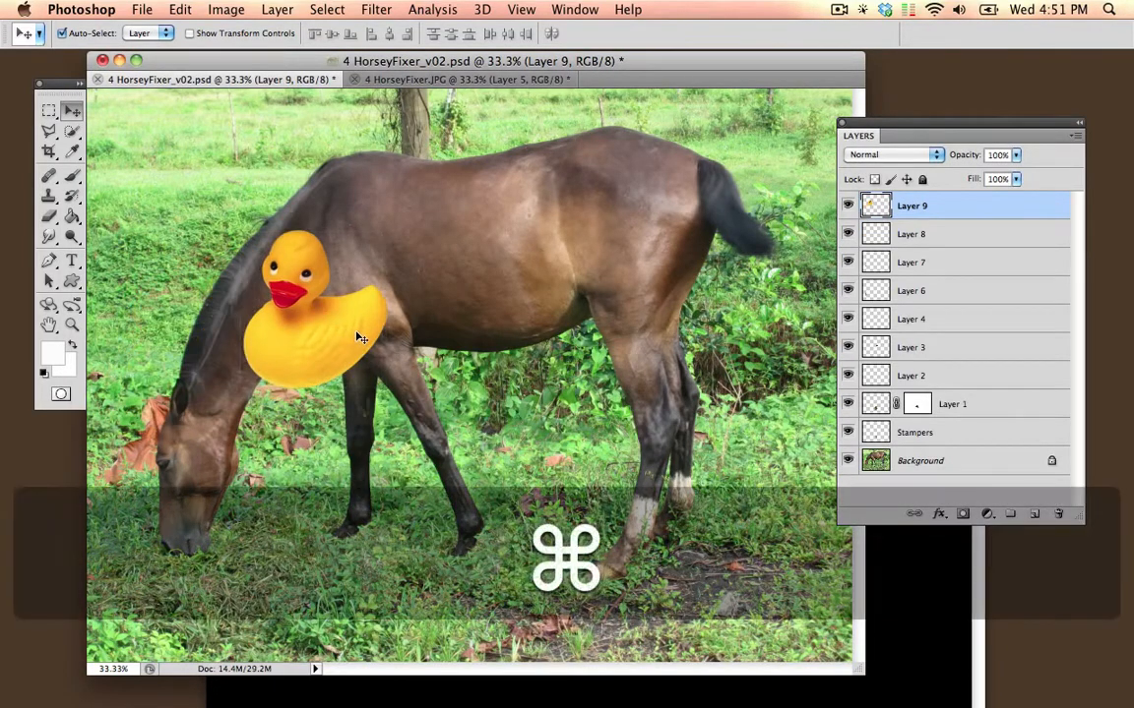
- Scale the duck proportionally from its centre to about 237% with Free Transform and apply it
key(super+t)
drag(397, 225, 510, 143)
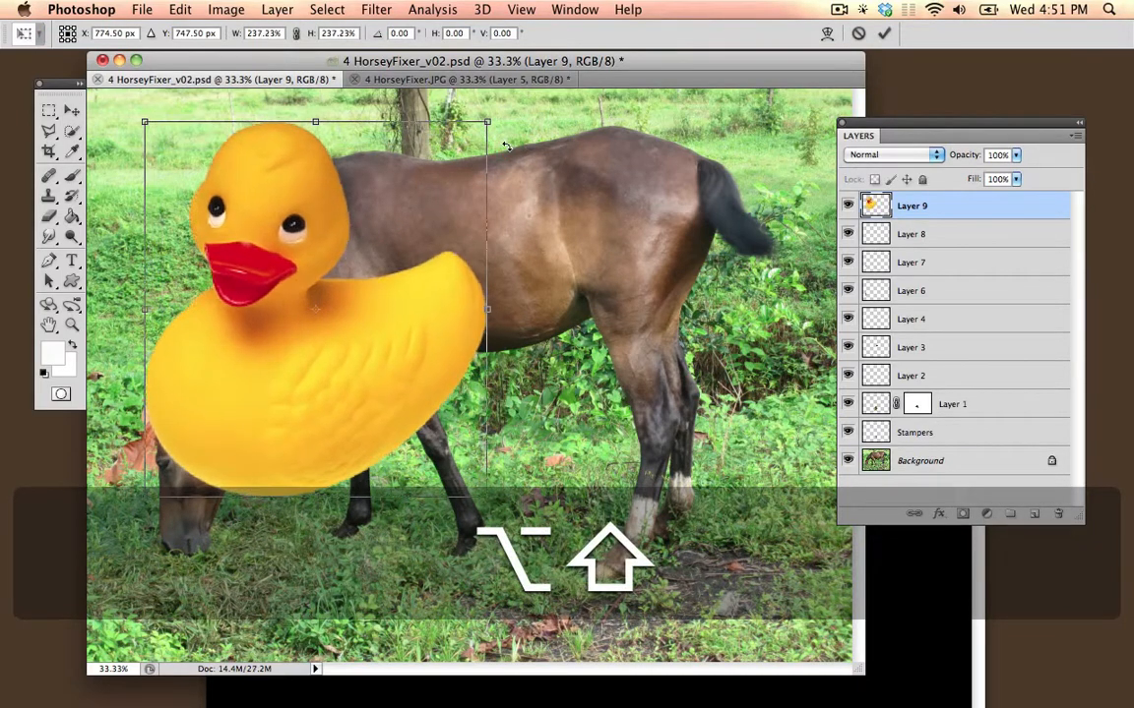
key(Return)
- Merge all layers from Layer 8 down to Background into one, leaving the duck layer separate
click(989, 236)
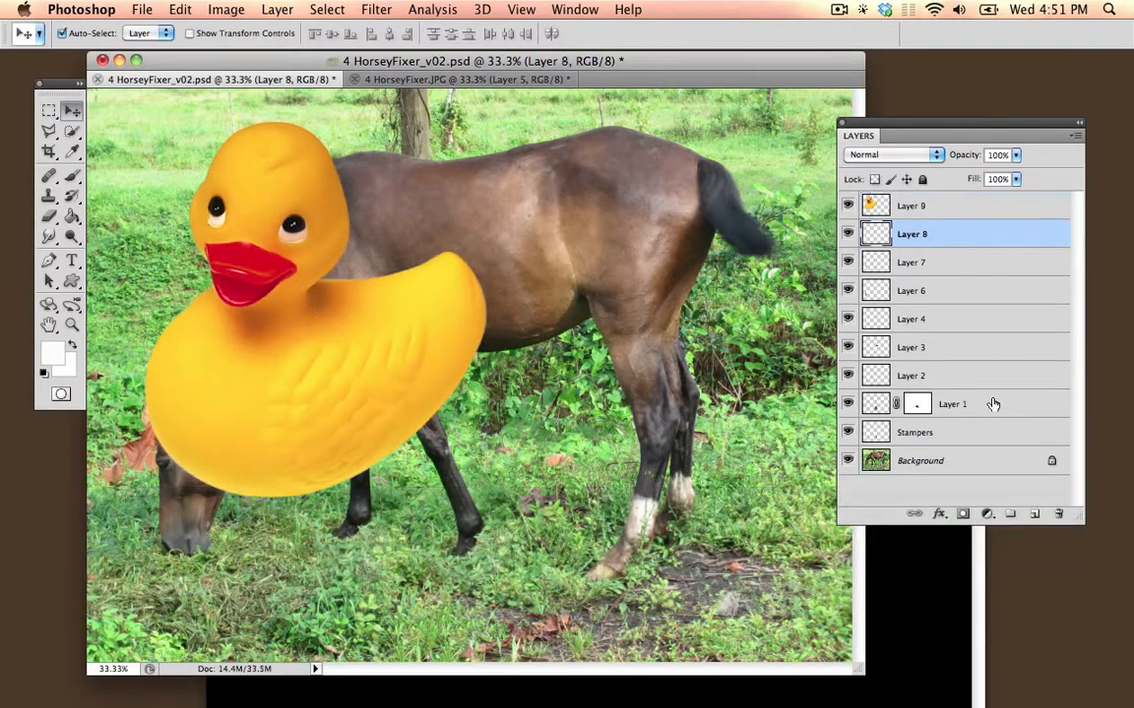
shift+click(989, 458)
right_click(992, 470)
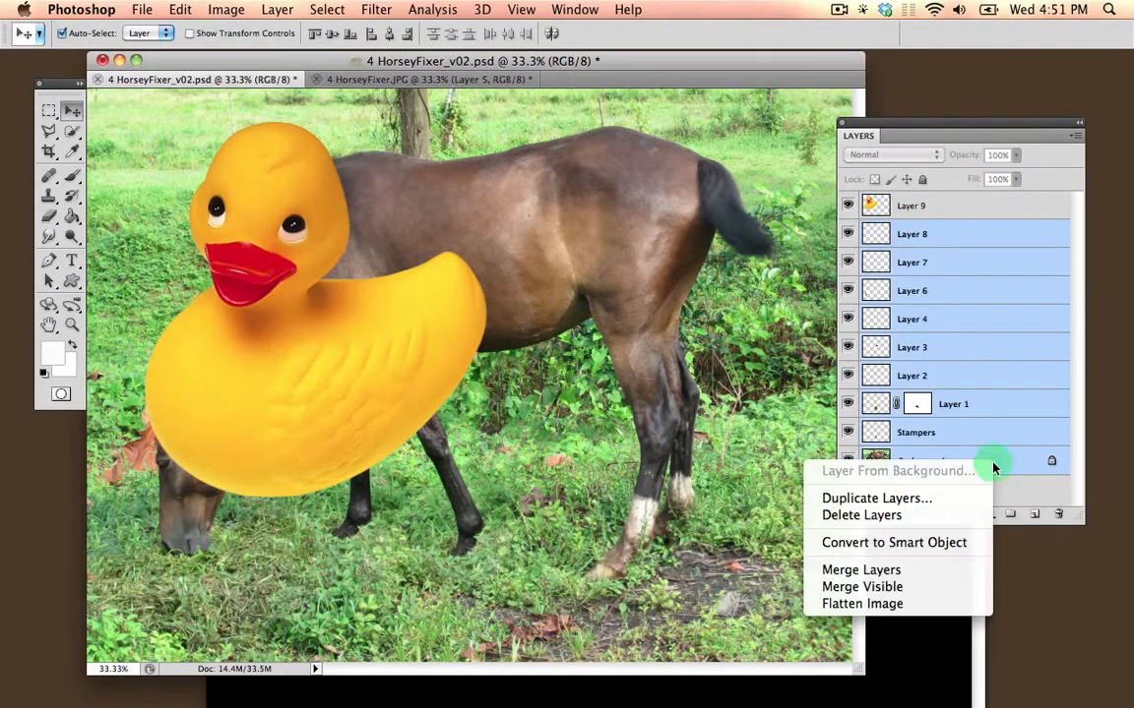
click(938, 573)
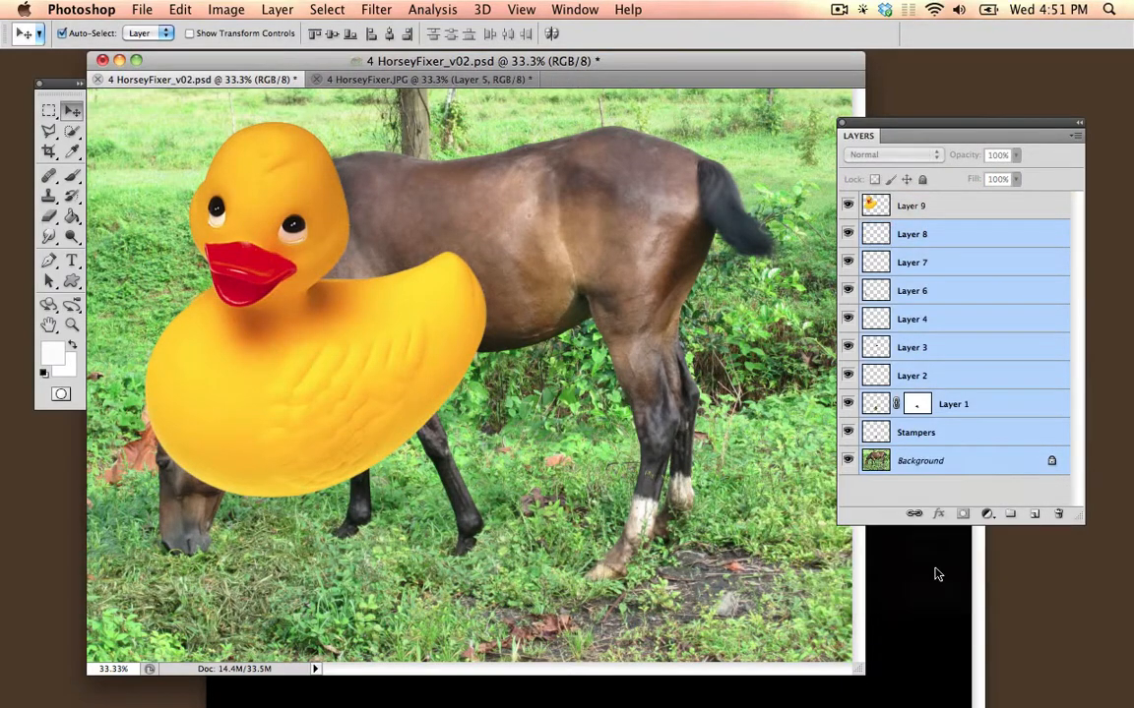
- With the duck layer hidden, select the horse on the Background layer using a size 45 Quick Selection tool and copy it
click(939, 208)
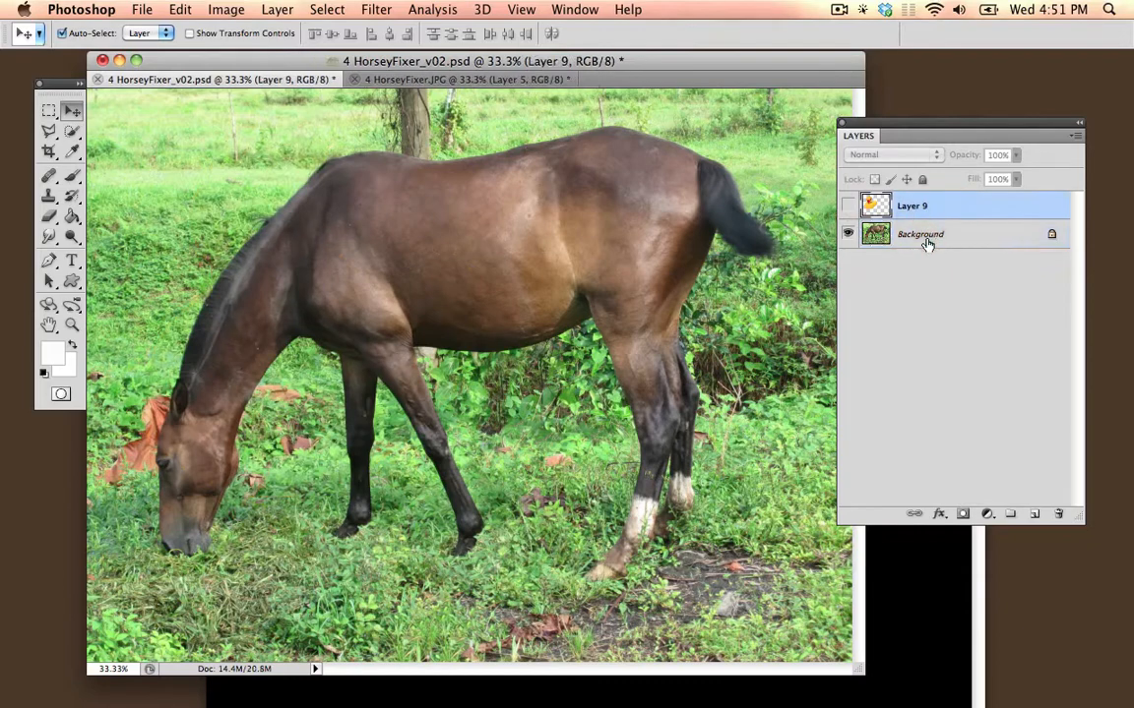
click(925, 239)
click(72, 130)
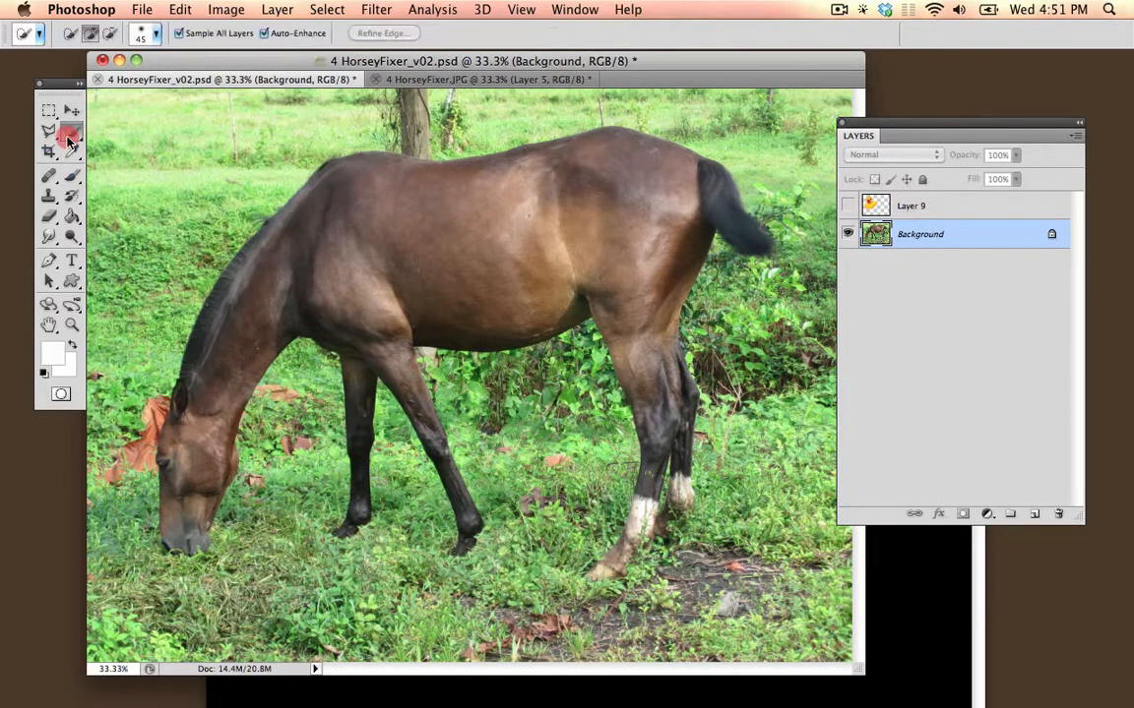
mouse_move(189, 511)
mouse_down()
mouse_move(211, 398)
mouse_move(269, 309)
mouse_move(334, 254)
mouse_move(405, 233)
mouse_move(630, 227)
mouse_move(650, 244)
mouse_move(660, 291)
mouse_move(637, 423)
mouse_up()
key(super+c)
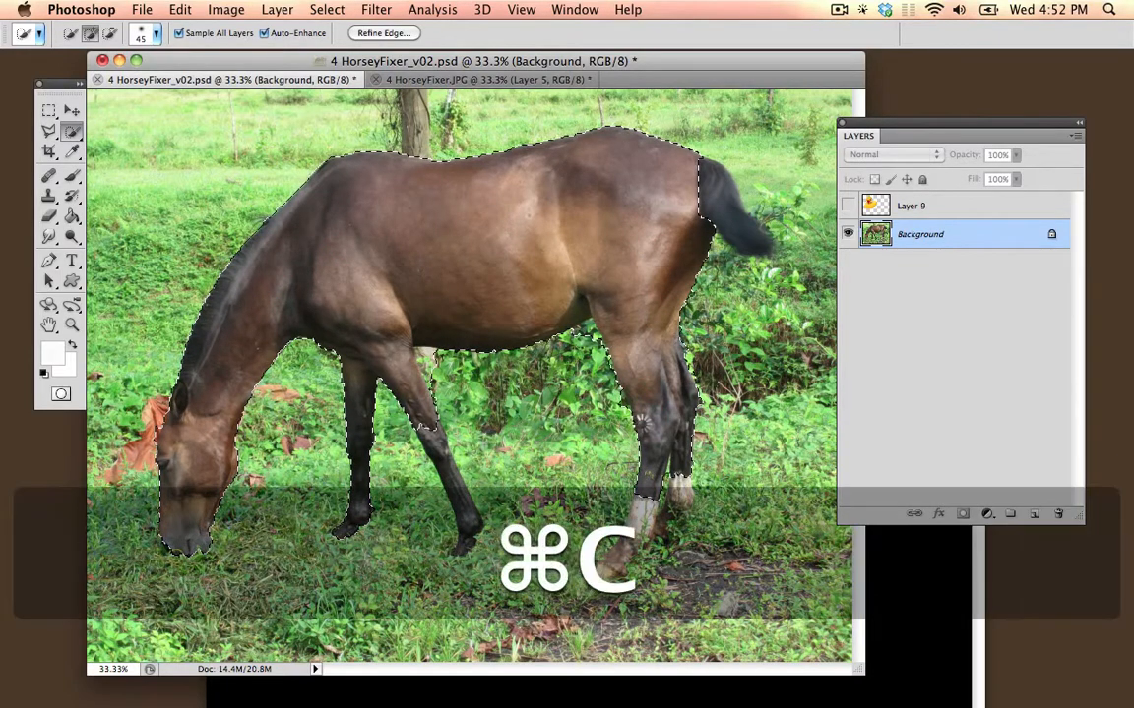
- Paste the copied horse as a new layer, check its cut-out against transparency, and place it above the duck layer
key(super+v)
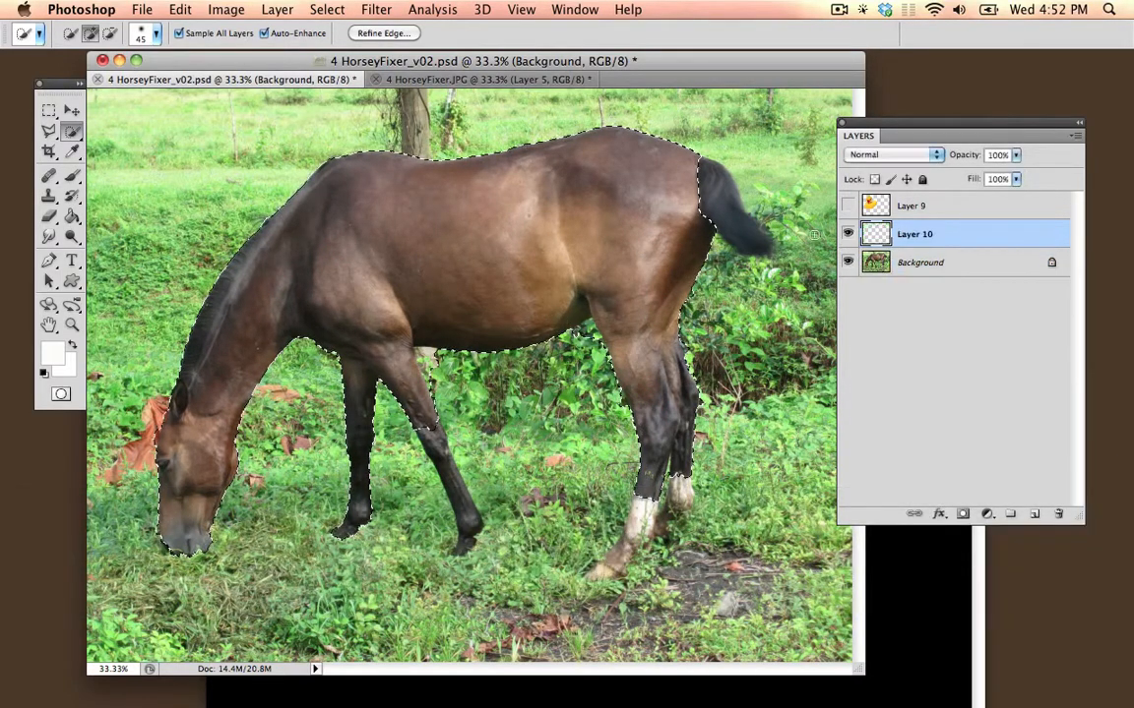
click(848, 263)
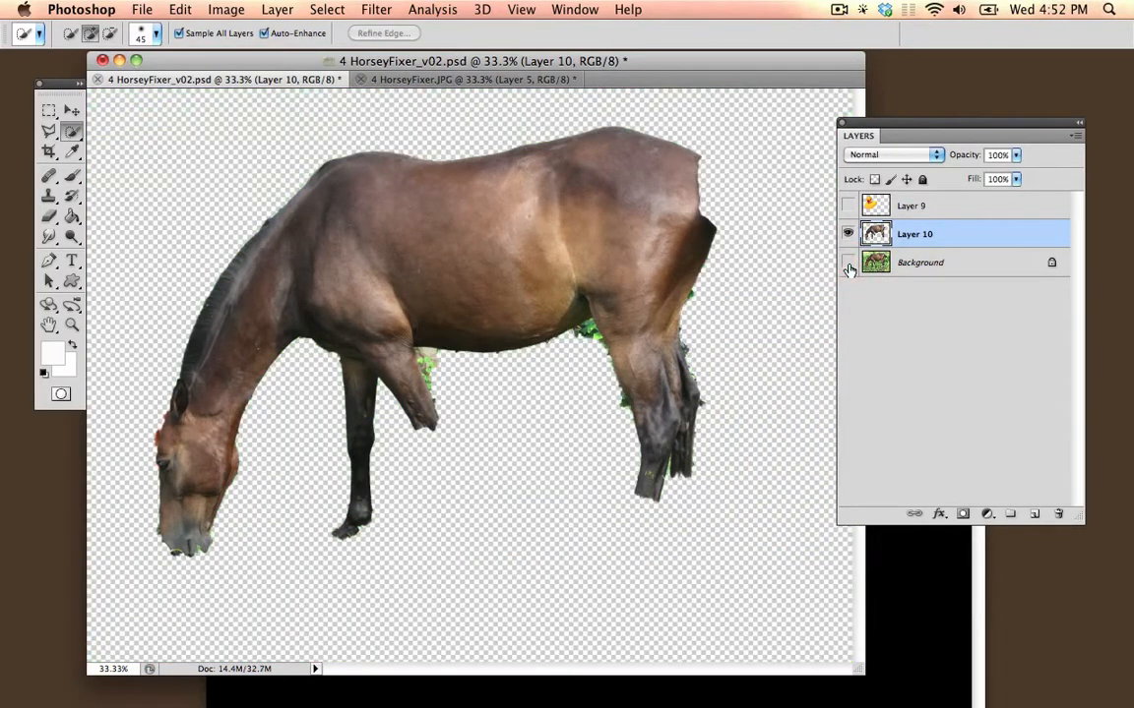
click(848, 262)
drag(899, 234, 961, 209)
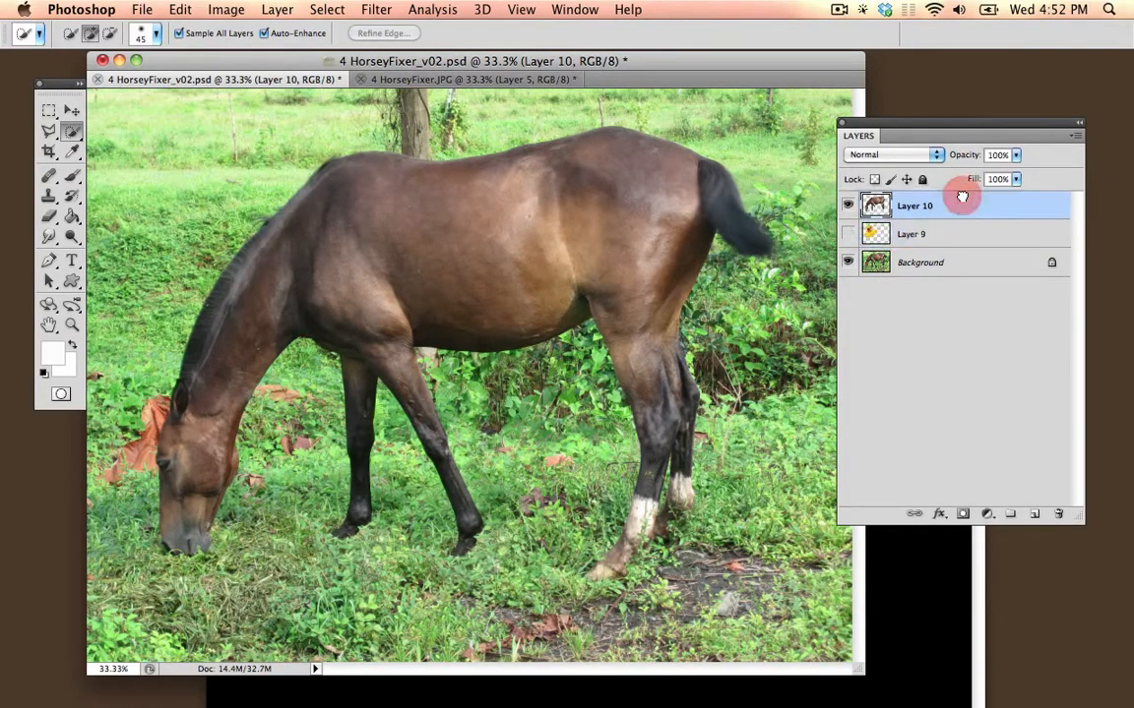
- Show the duck on Layer 9 and move it up and left so its face peeks out behind the horse's neck
click(847, 233)
click(911, 233)
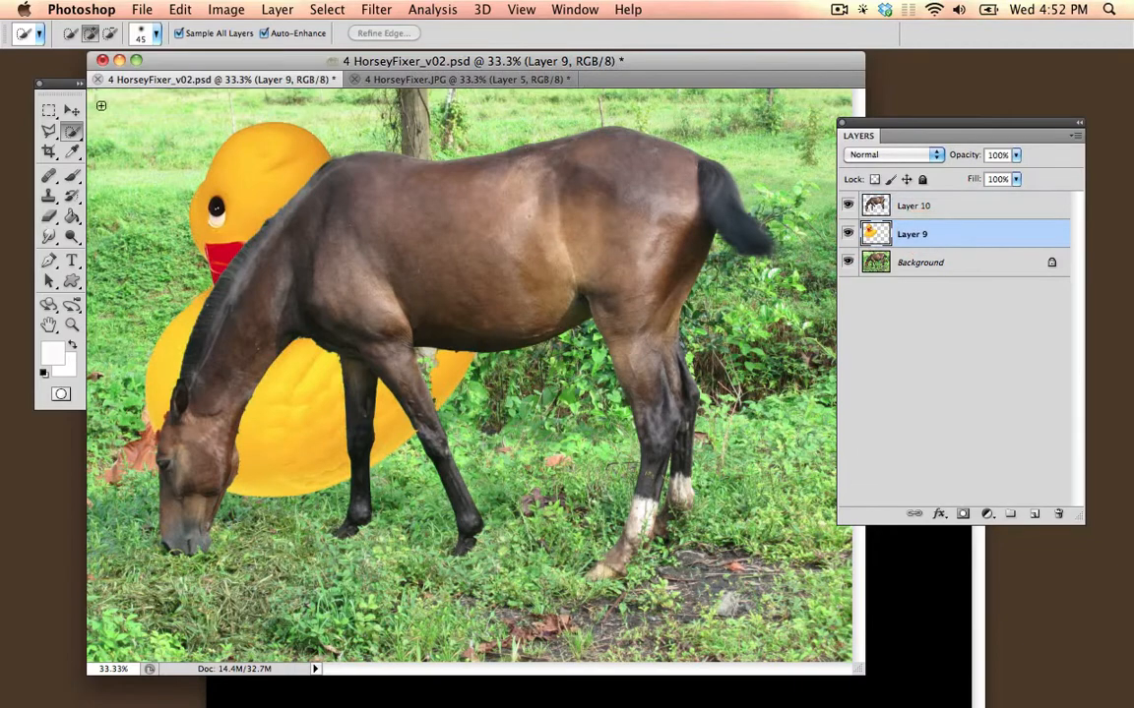
click(70, 111)
mouse_move(249, 172)
mouse_down()
mouse_move(180, 117)
mouse_move(199, 135)
mouse_move(189, 130)
mouse_move(182, 149)
mouse_move(197, 203)
mouse_up()
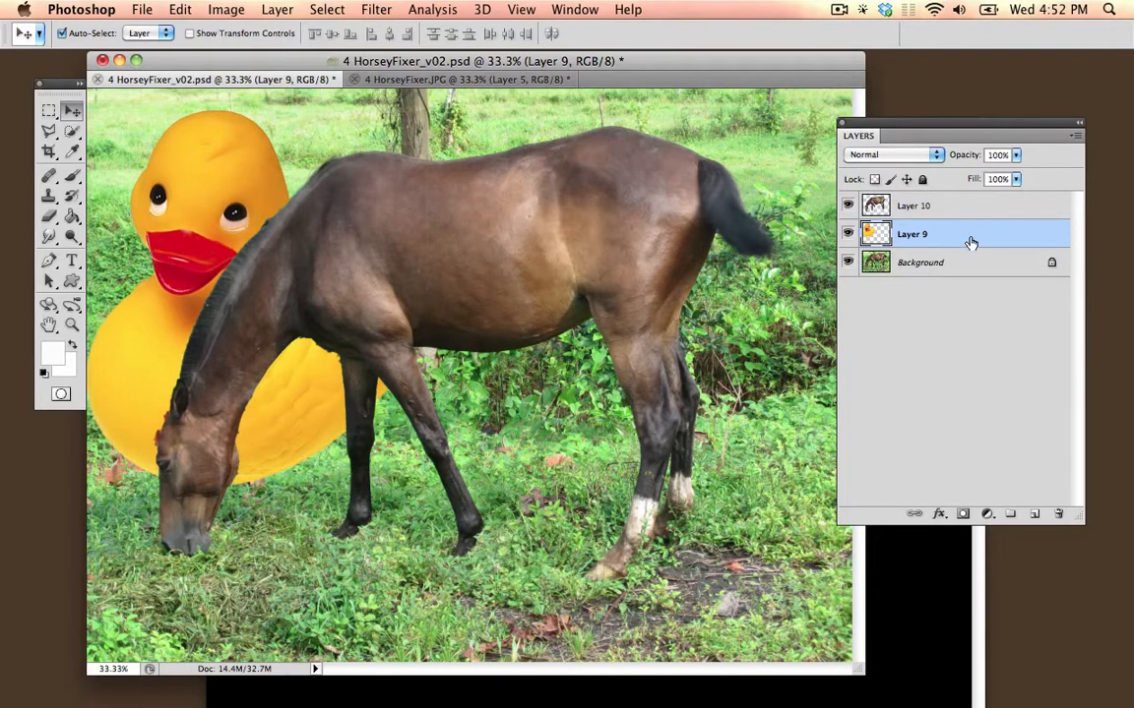
- Adjust the duck layer with Levels, setting the RGB midtone to 1.52 and the Red midtone to 0.42
click(224, 10)
mouse_move(253, 63)
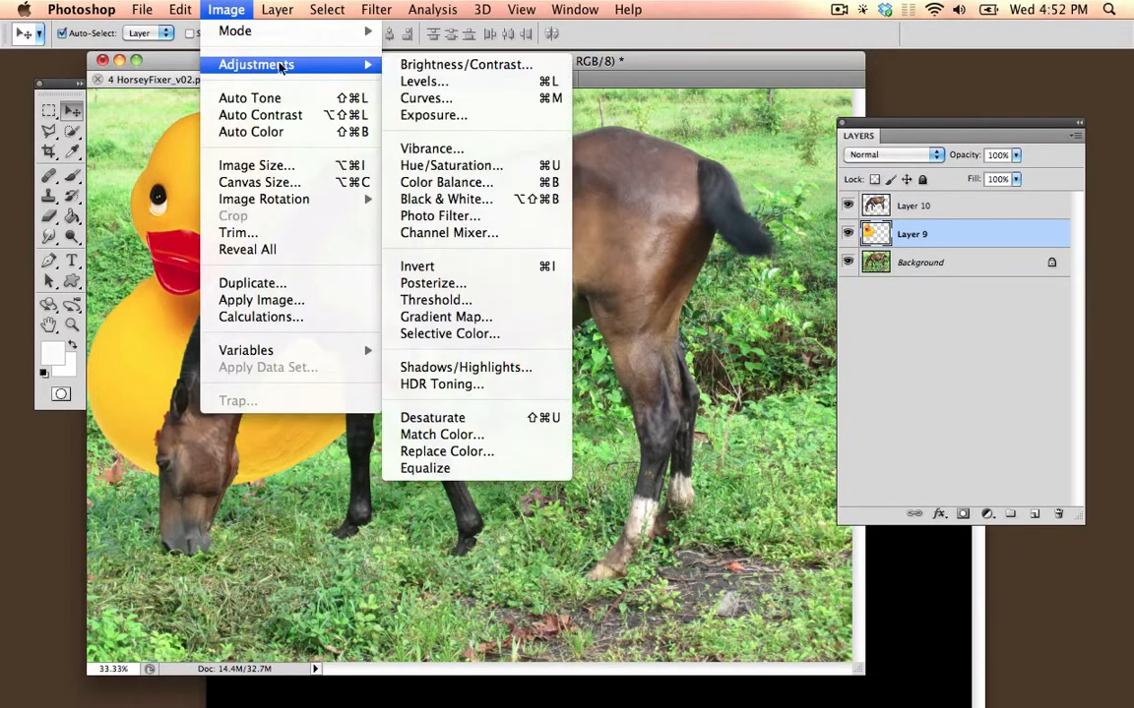
click(448, 82)
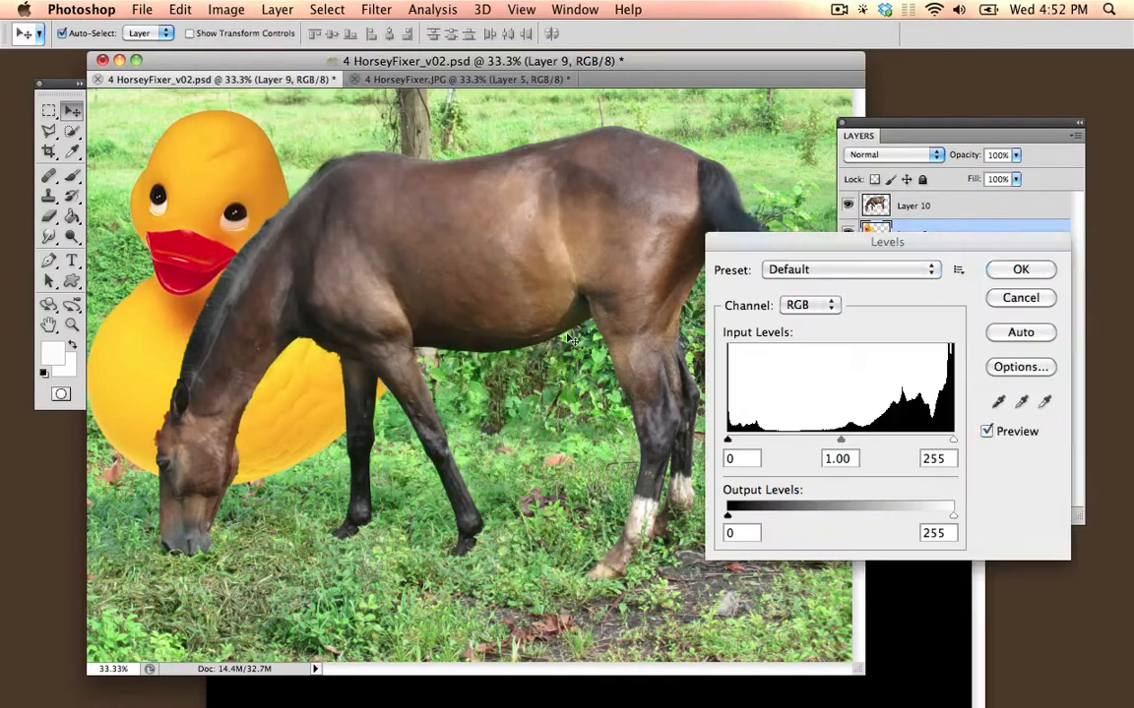
drag(840, 440, 807, 439)
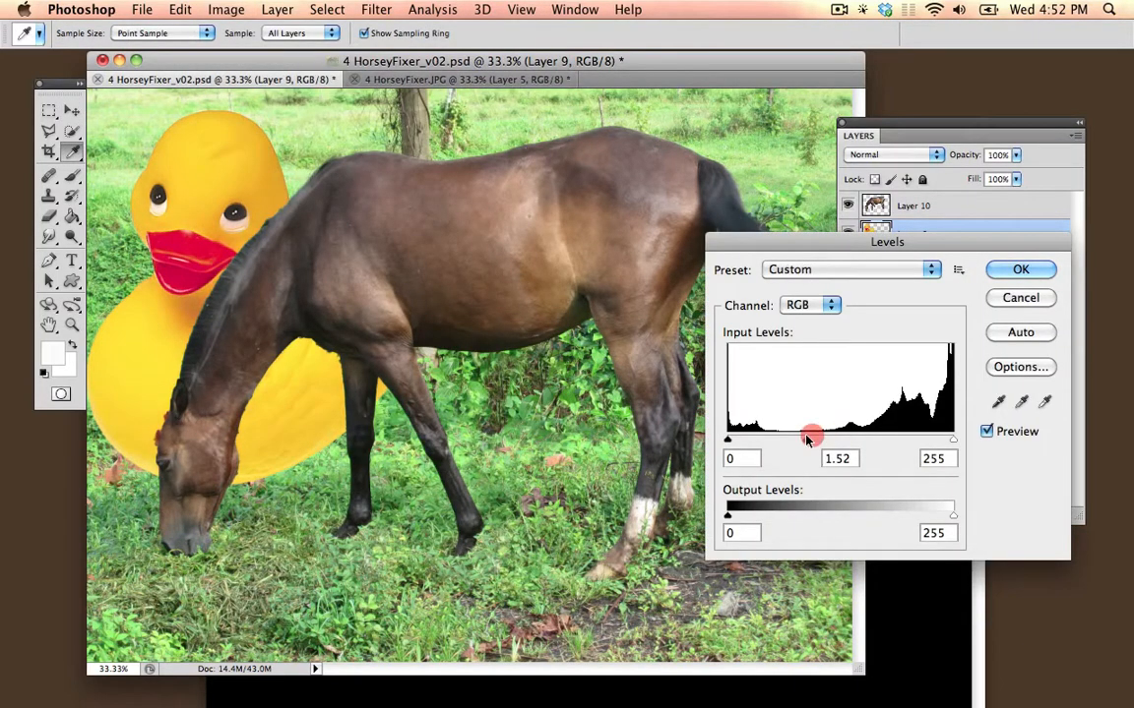
click(799, 304)
click(805, 321)
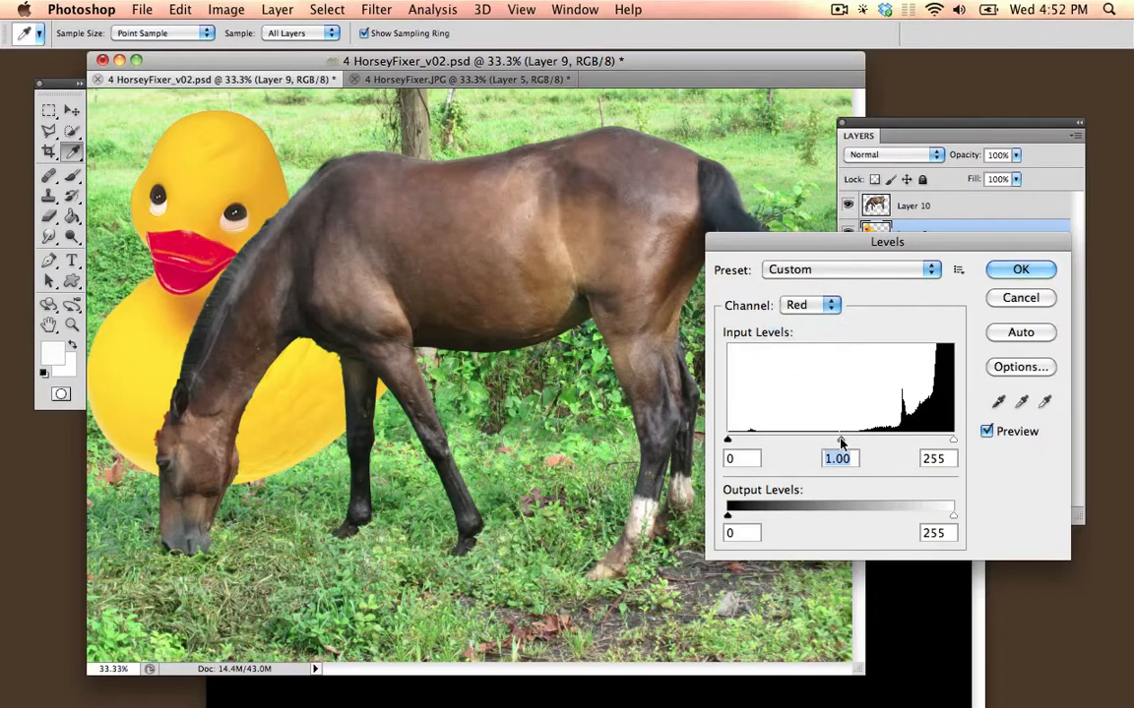
drag(840, 440, 895, 440)
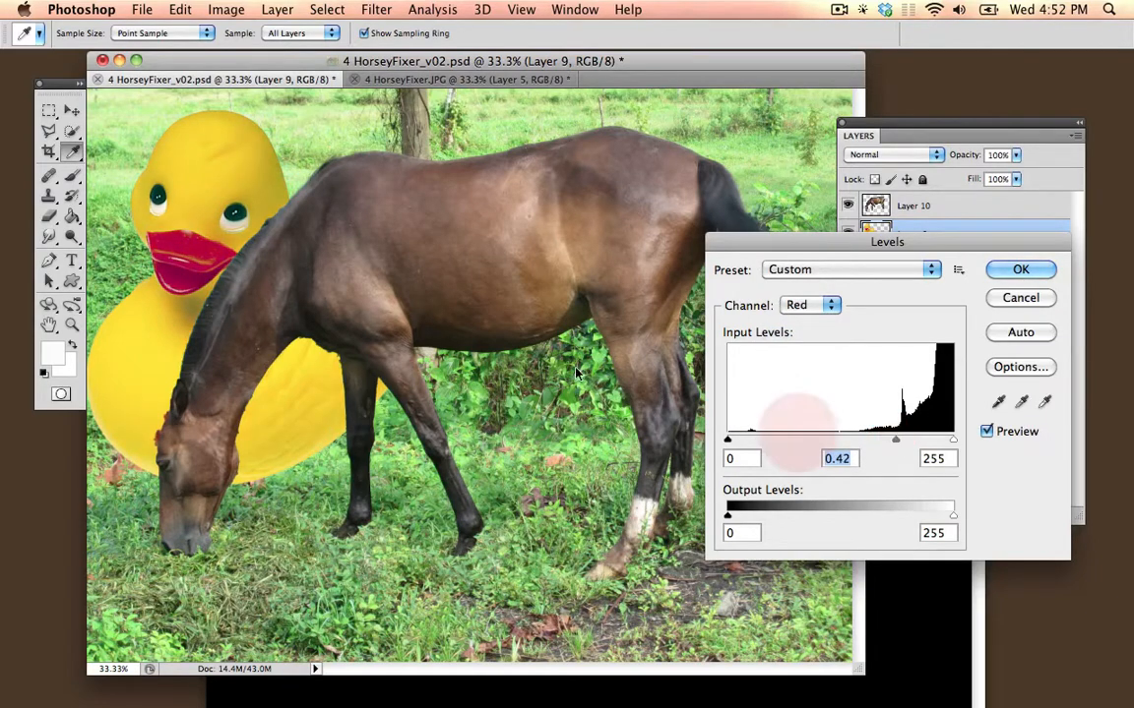
click(1020, 271)
key(v)
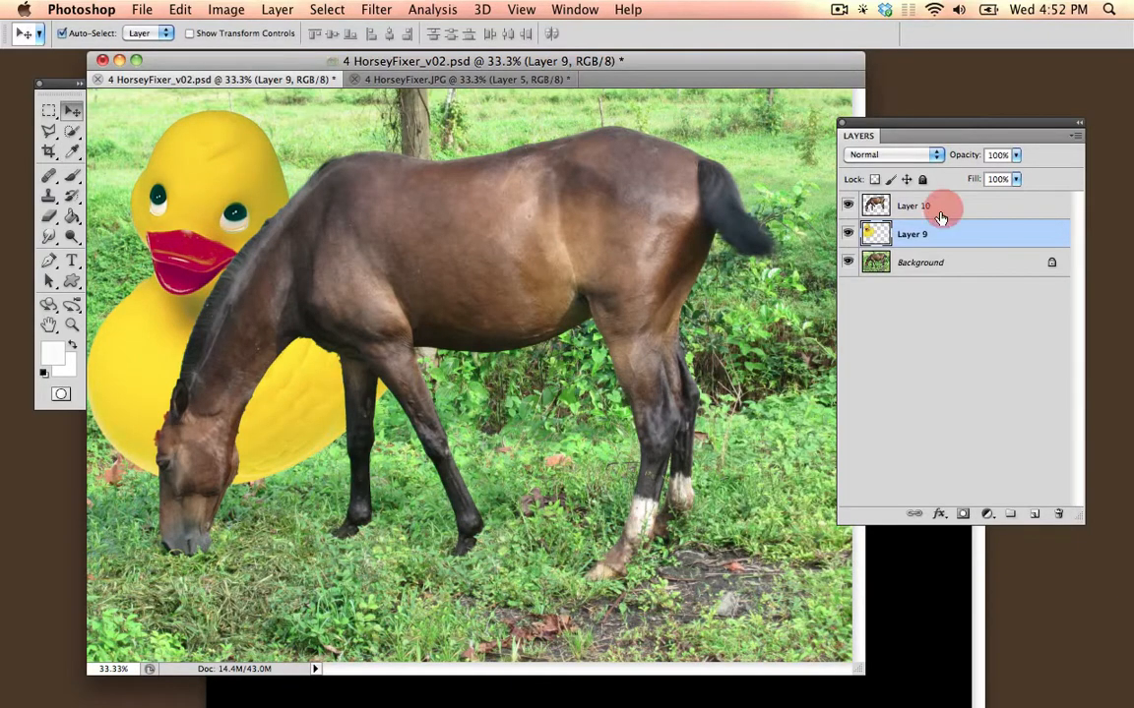
- Duplicate the cut-out horse on Layer 10
click(940, 212)
double_click(958, 214)
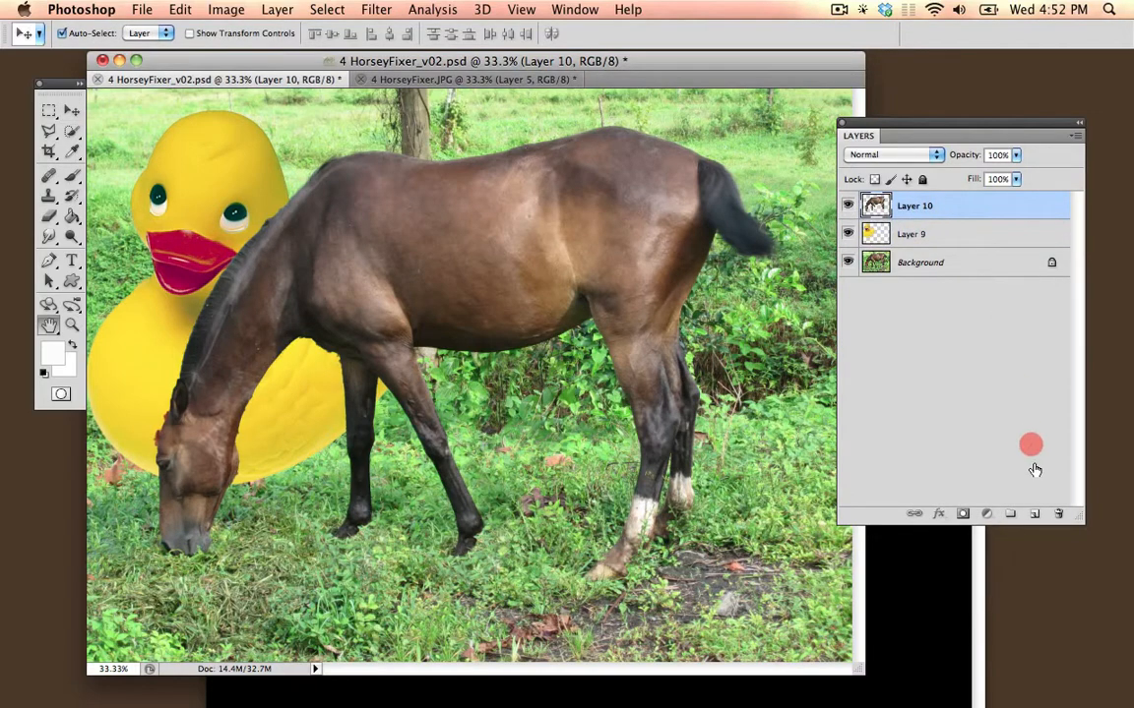
key(Escape)
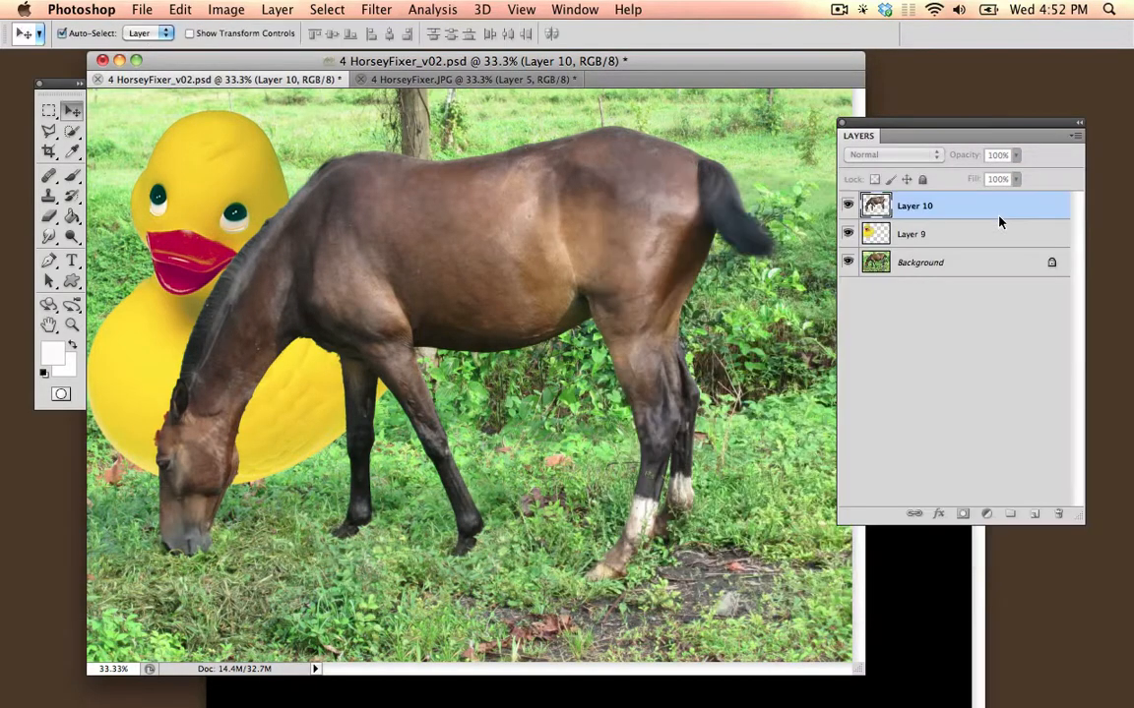
drag(988, 215, 1033, 513)
- Turn the lower horse copy, Layer 10, into a white silhouette by setting its Levels white input to 2
click(926, 233)
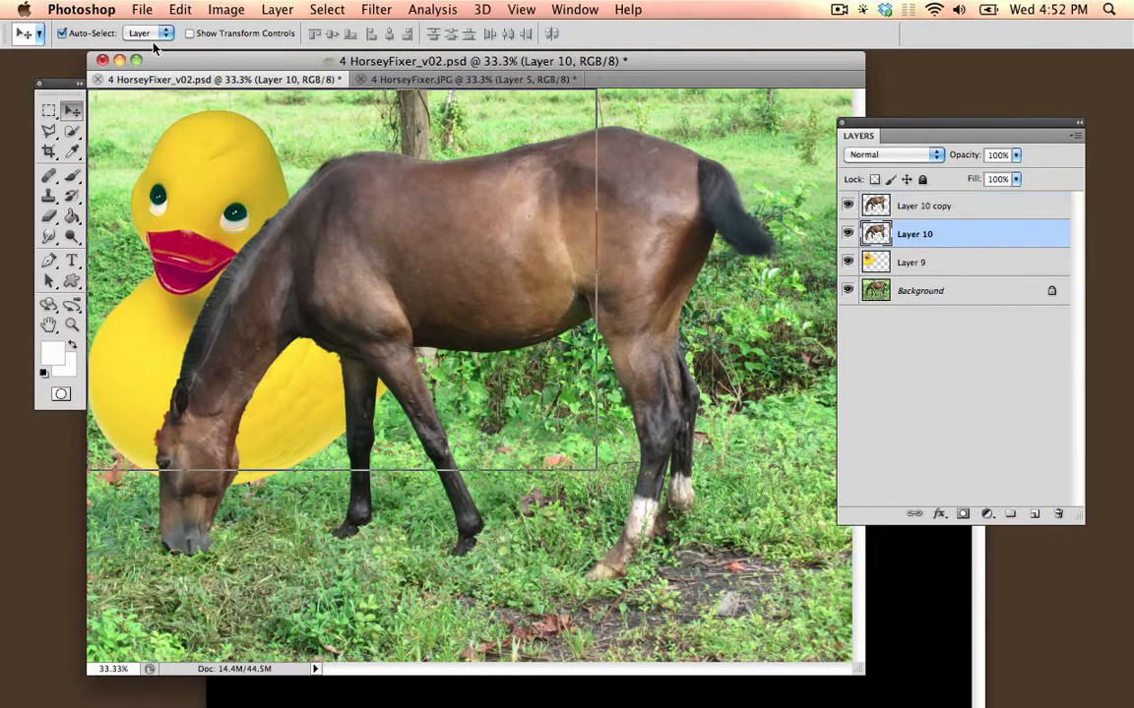
click(225, 9)
mouse_move(230, 62)
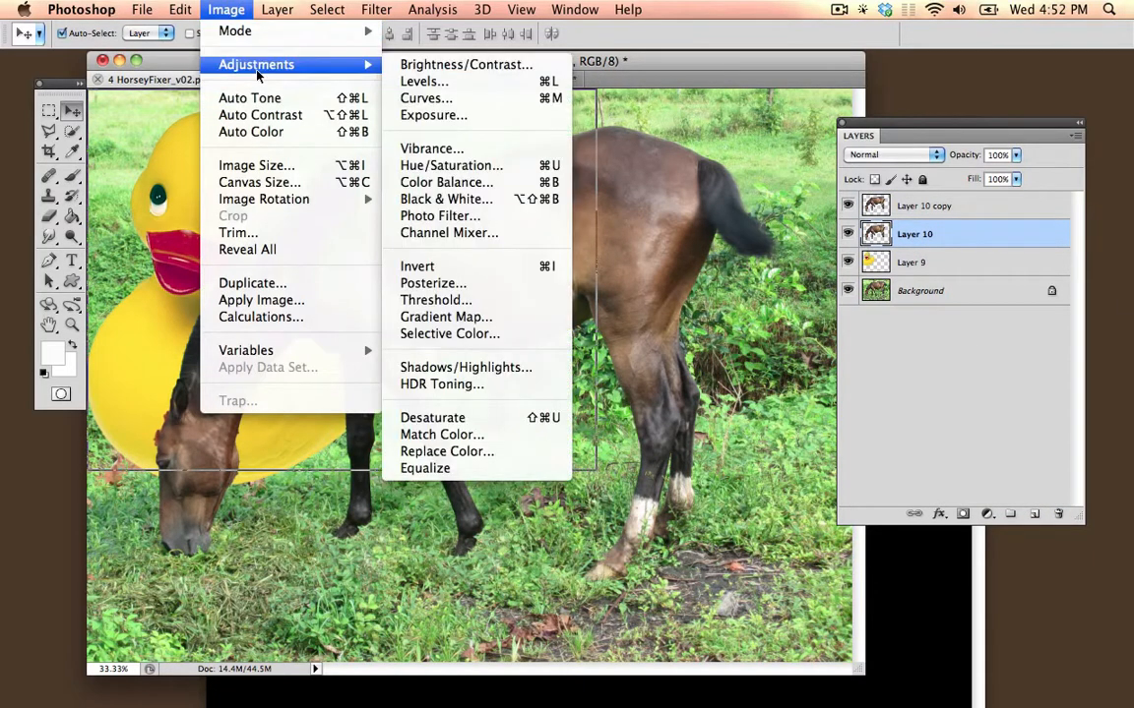
click(476, 83)
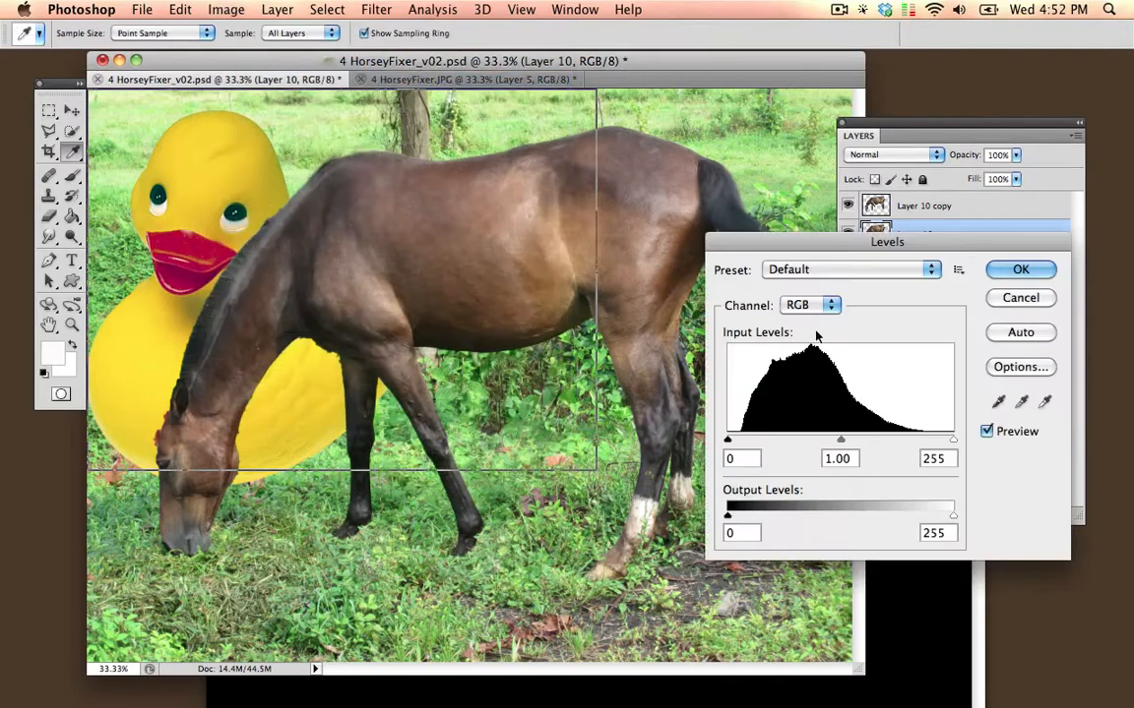
drag(945, 443, 562, 451)
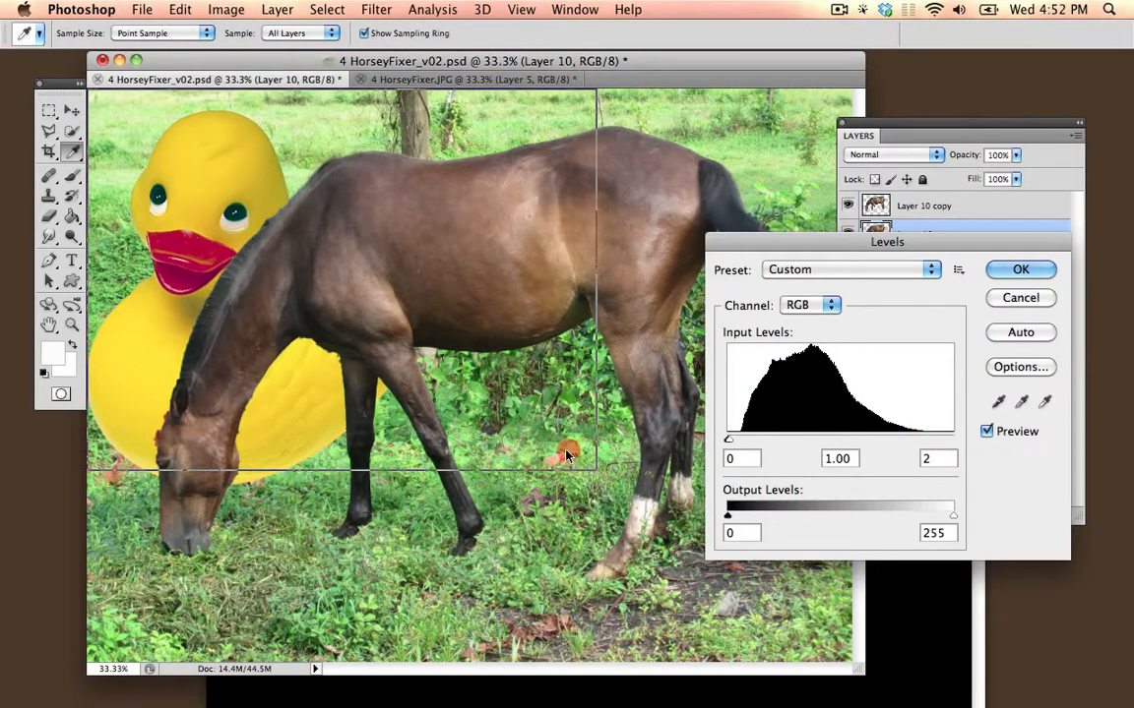
click(1013, 270)
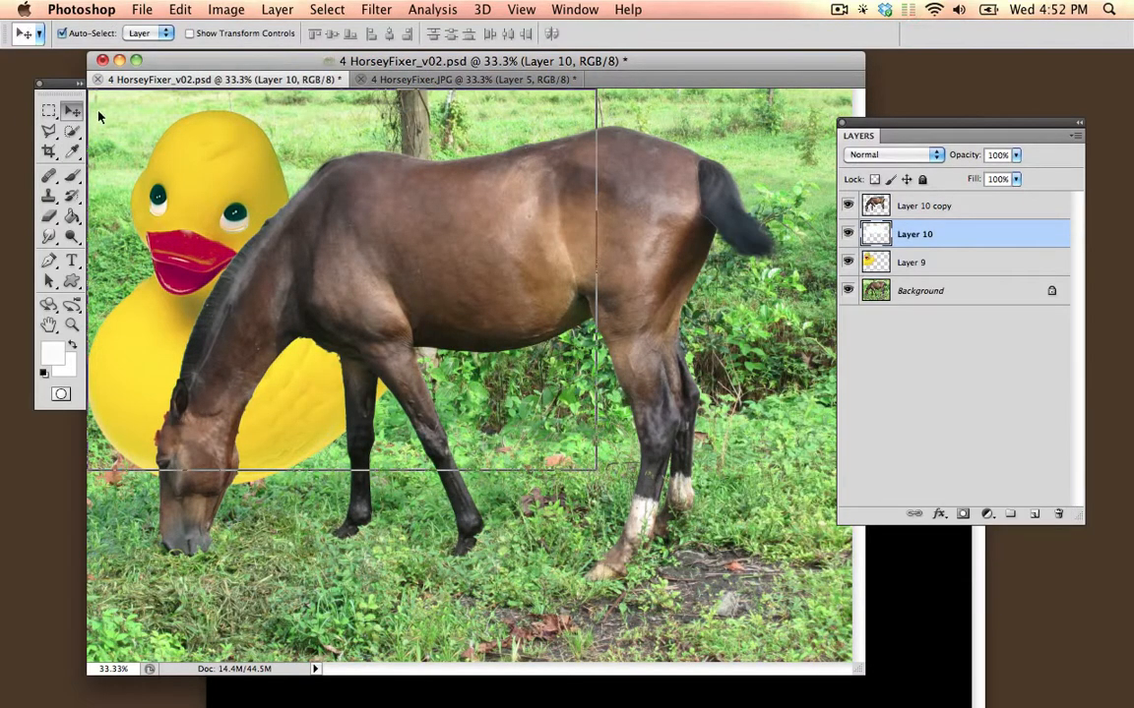
- Offset the white silhouette below the horse as a shadow, invert it to black and nudge it slightly back up
key(cmd+t)
drag(498, 279, 499, 295)
key(Return)
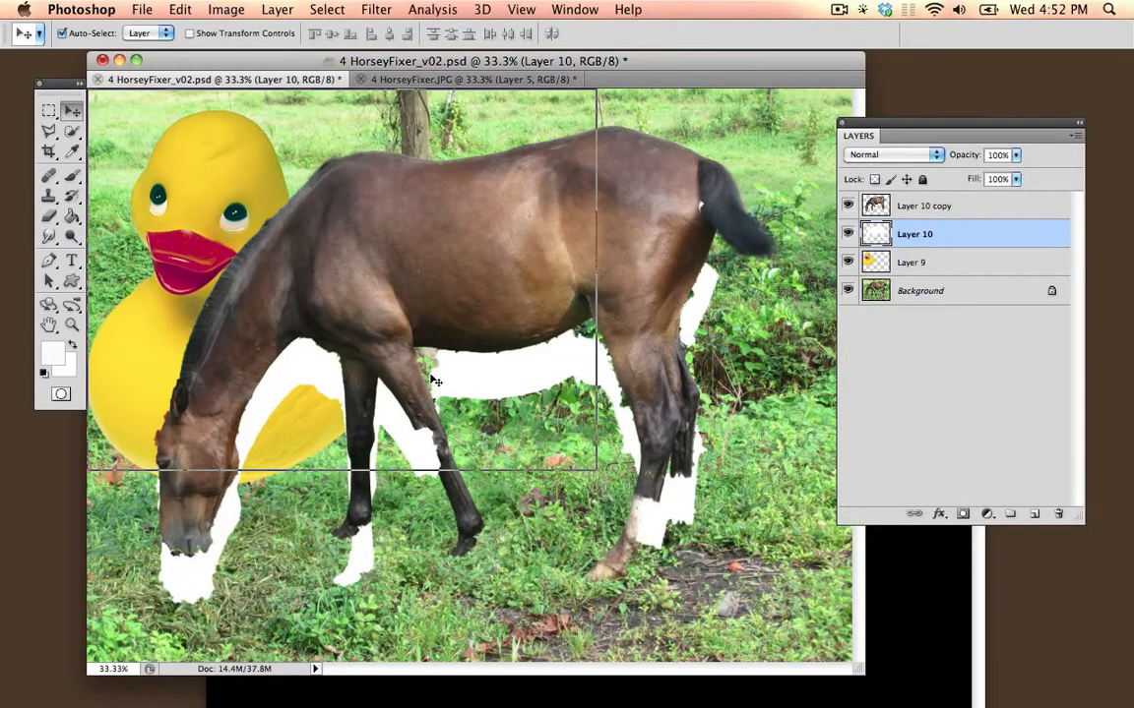
key(cmd+i)
drag(506, 366, 505, 346)
- Soften the black horse silhouette with a Gaussian Blur of 29.0 pixels radius
click(435, 9)
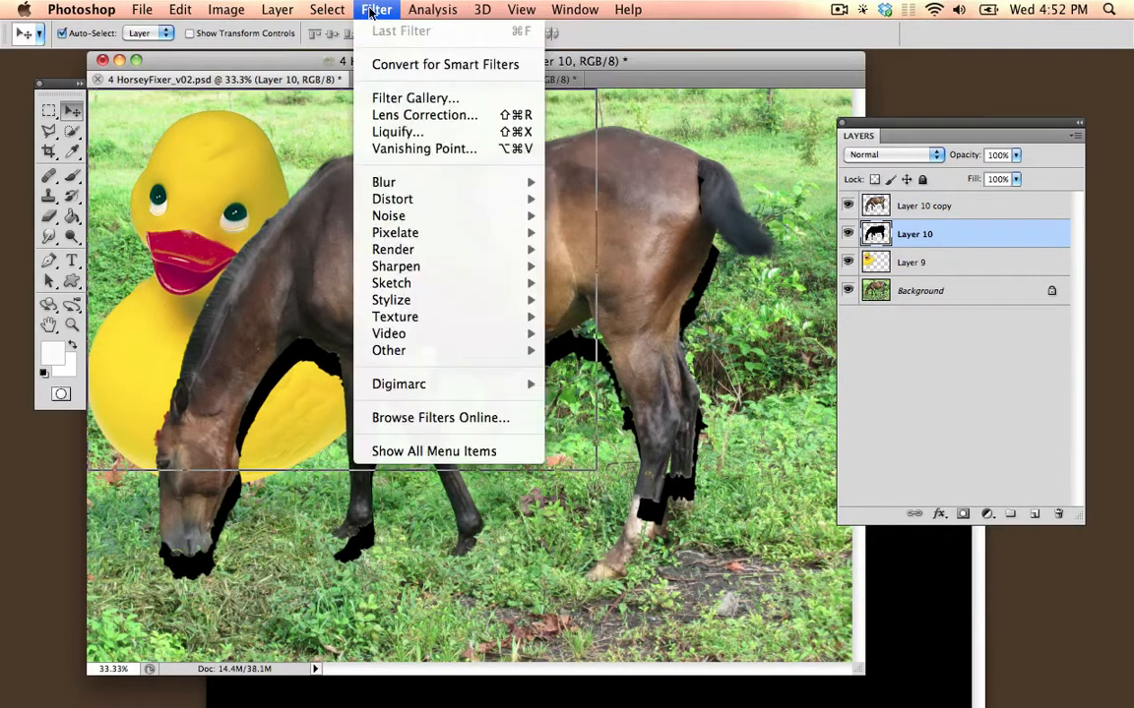
click(575, 183)
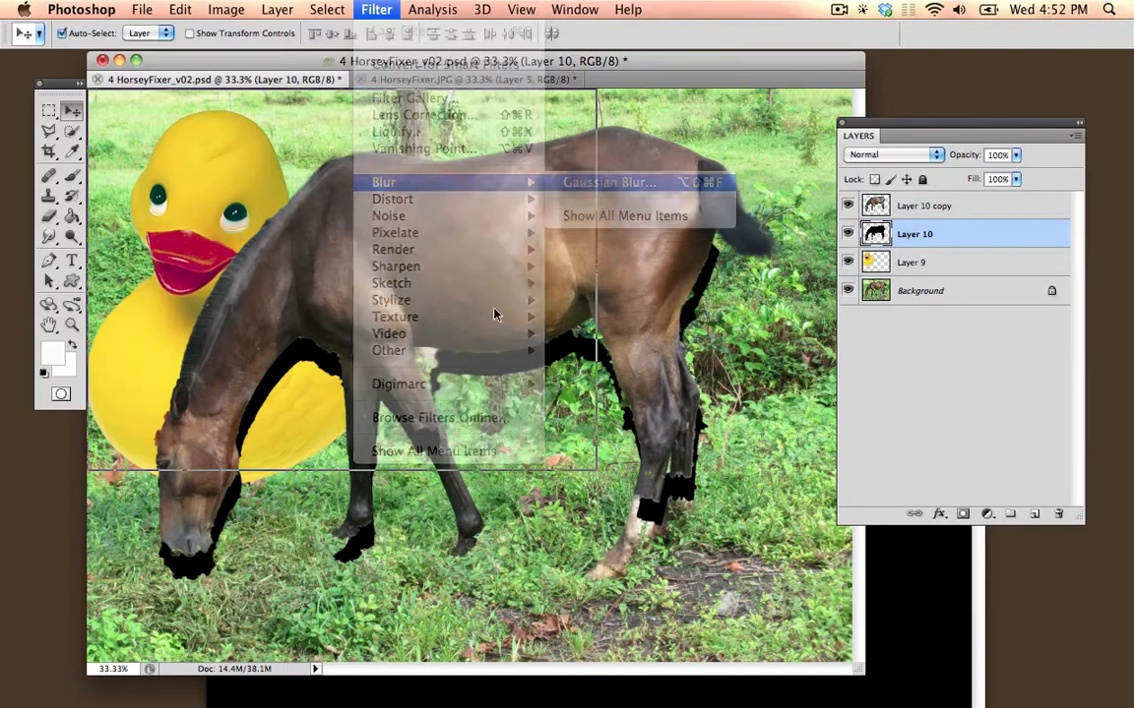
drag(801, 536, 880, 533)
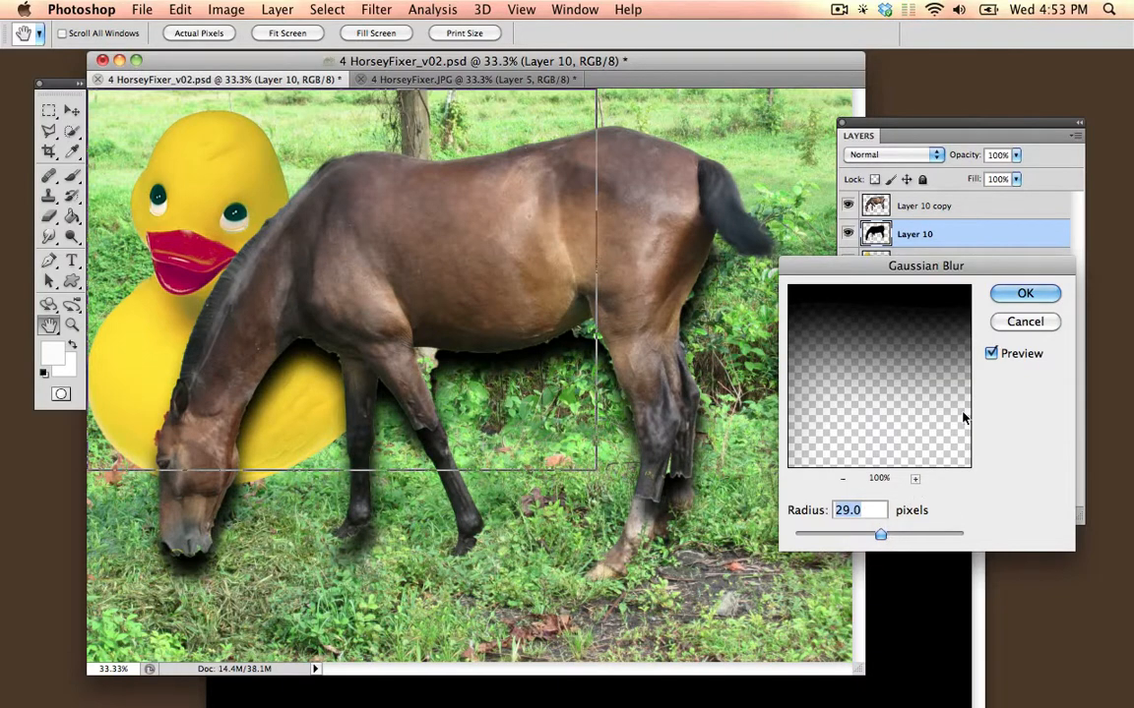
click(1010, 295)
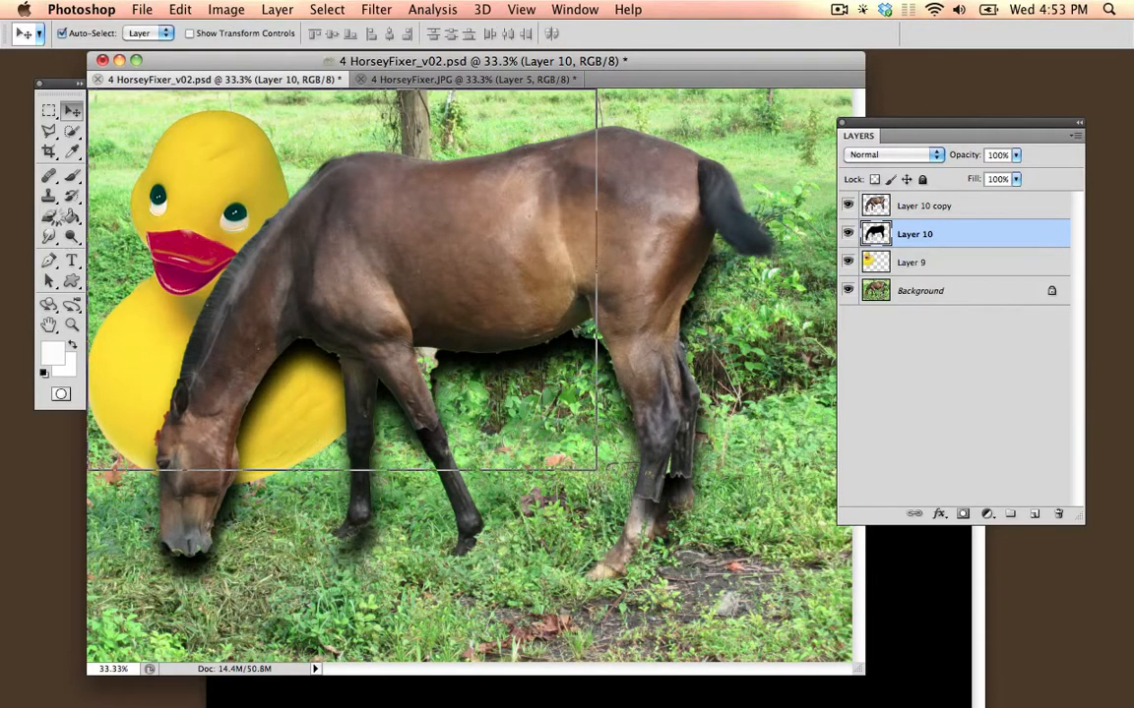
- Erase the shadow falling outside the duck with a size 150 eraser and set the shadow layer's opacity to 60%
click(48, 216)
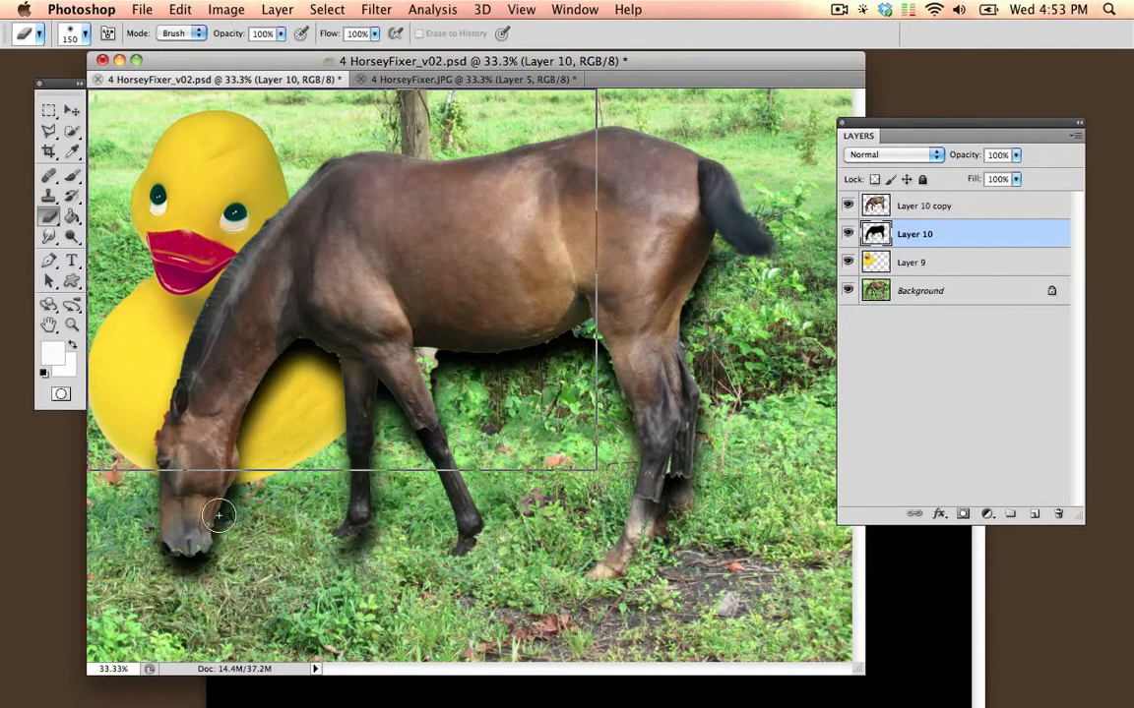
mouse_move(218, 514)
mouse_down()
mouse_move(202, 448)
mouse_move(197, 502)
mouse_move(169, 517)
mouse_up()
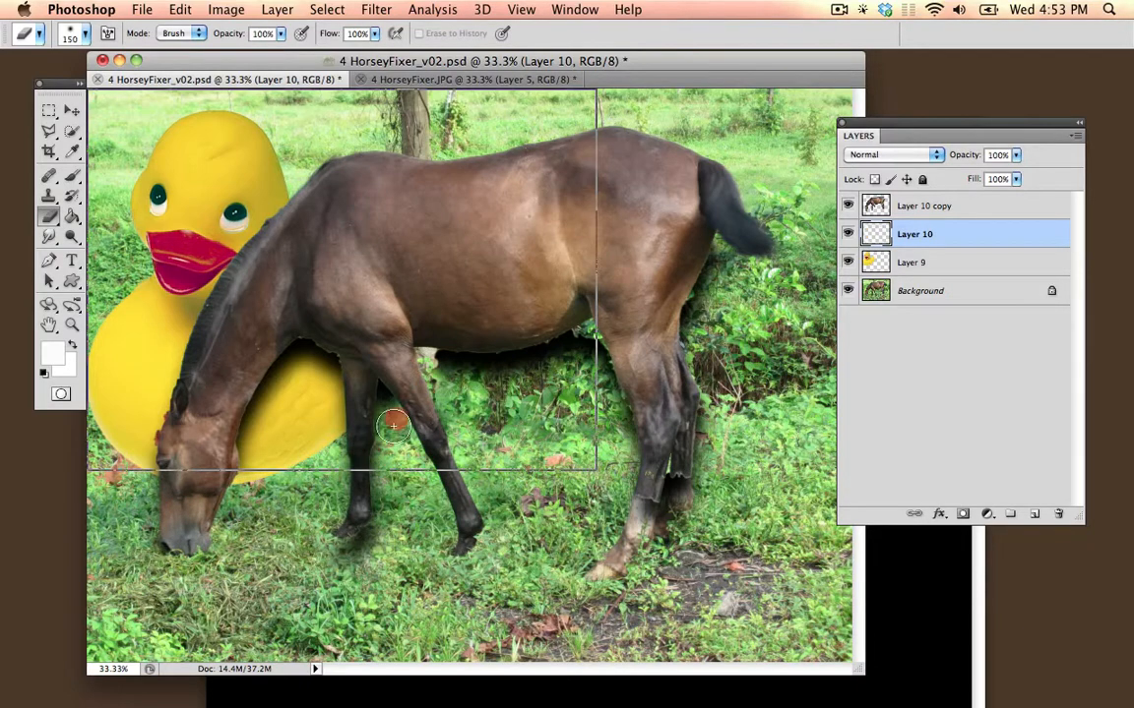
mouse_move(392, 424)
mouse_down()
mouse_move(334, 448)
mouse_move(438, 514)
mouse_move(472, 349)
mouse_move(619, 328)
mouse_move(716, 227)
mouse_move(694, 443)
mouse_move(659, 469)
mouse_move(640, 519)
mouse_move(709, 227)
mouse_move(629, 305)
mouse_move(614, 343)
mouse_up()
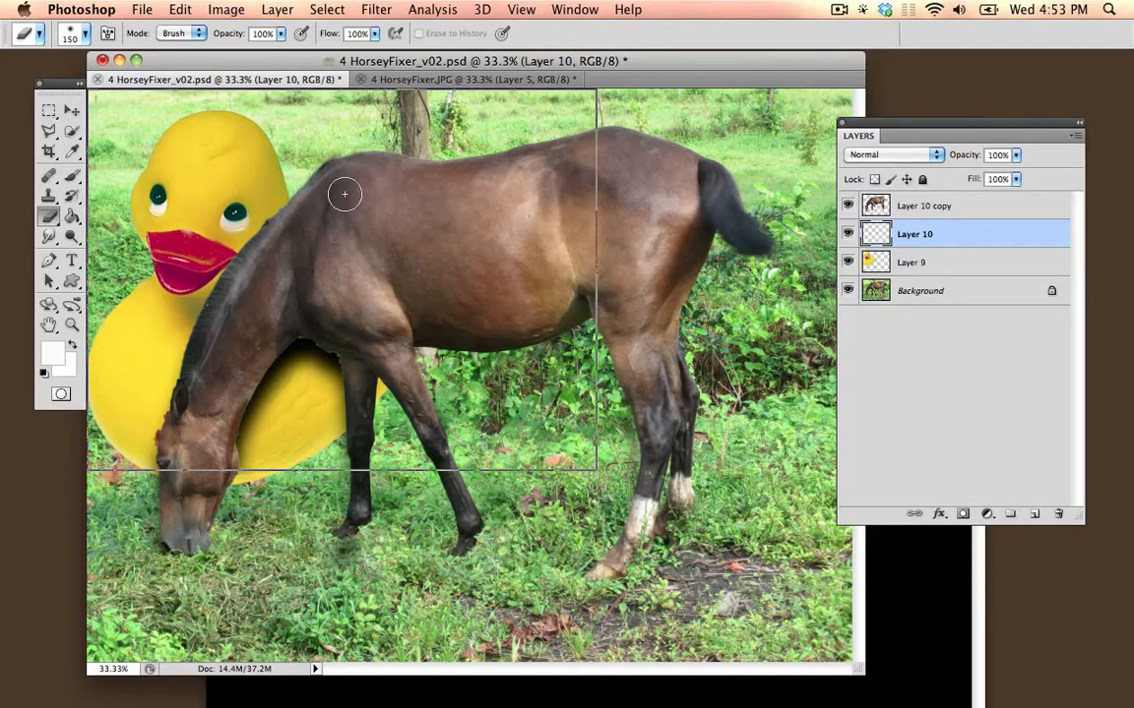
click(1017, 156)
drag(1010, 177, 983, 180)
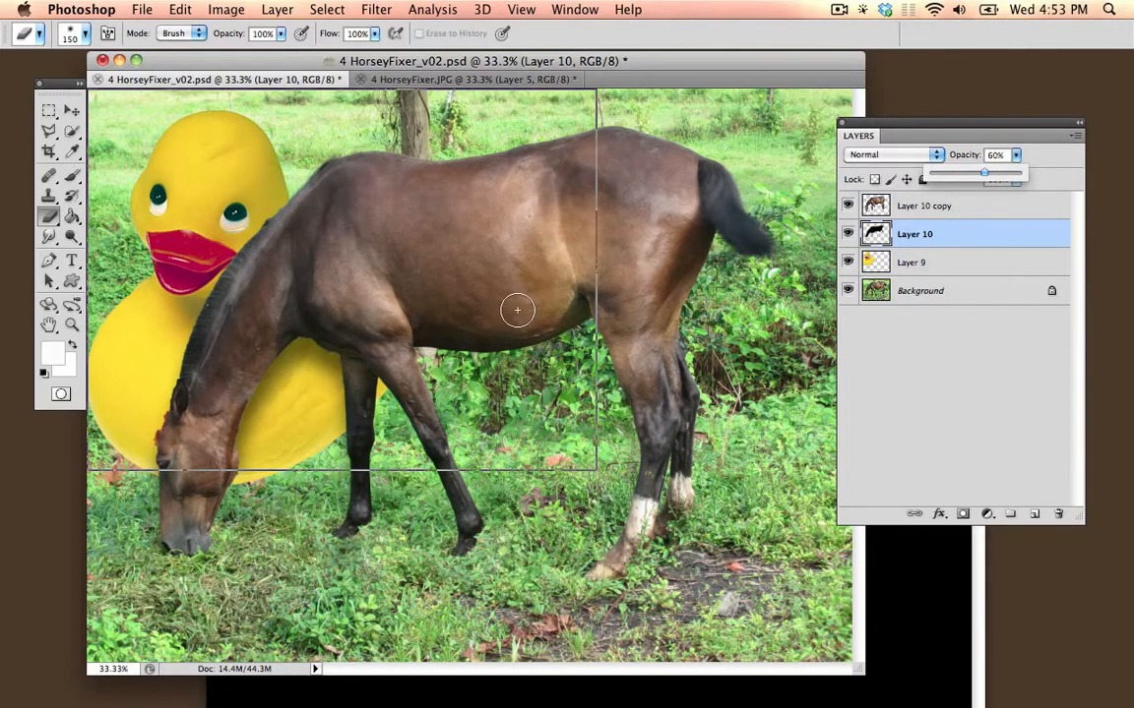
- Compare the composite with the earlier version in 4 HorseyFixer.JPG and return to 4 HorseyFixer_v02.psd
mouse_move(626, 60)
mouse_down()
mouse_move(605, 51)
mouse_move(616, 61)
mouse_up()
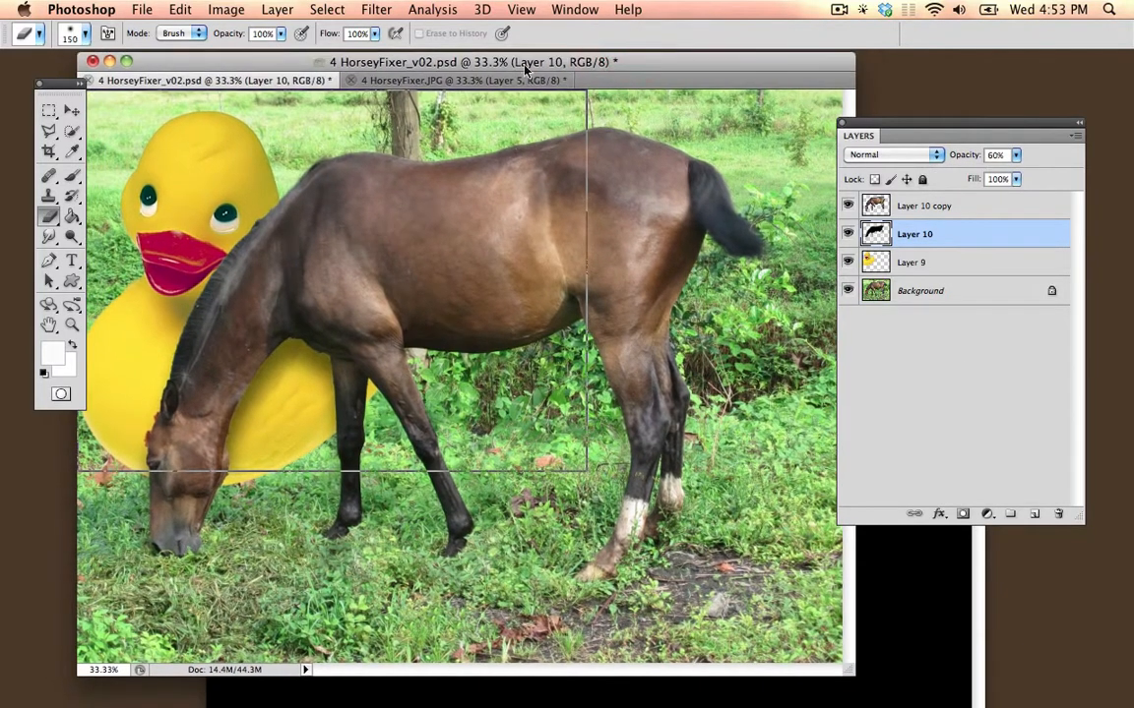
click(384, 81)
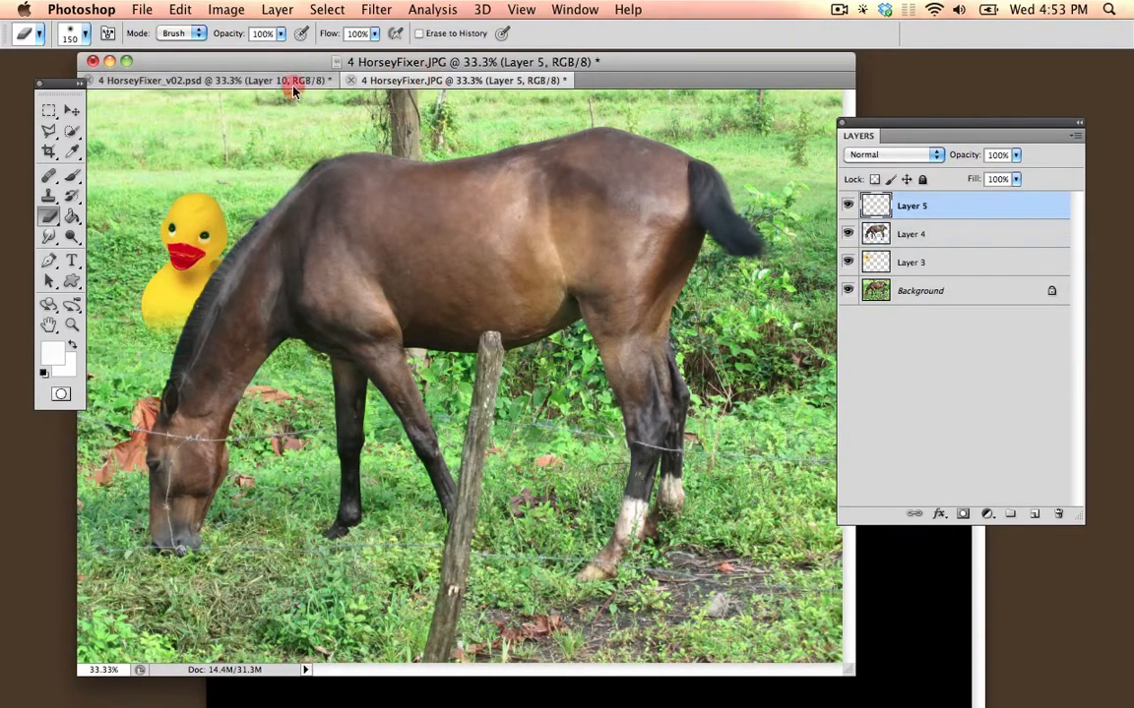
click(285, 81)
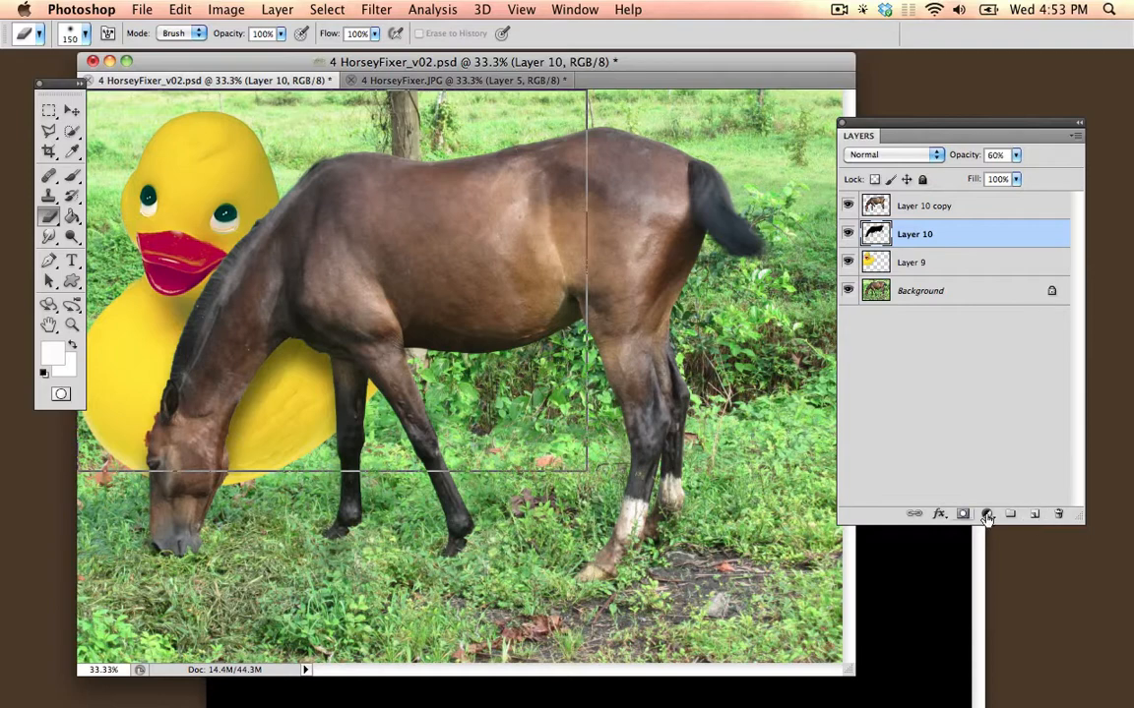
- Add a Levels adjustment layer above Layer 10 copy
click(905, 206)
click(990, 517)
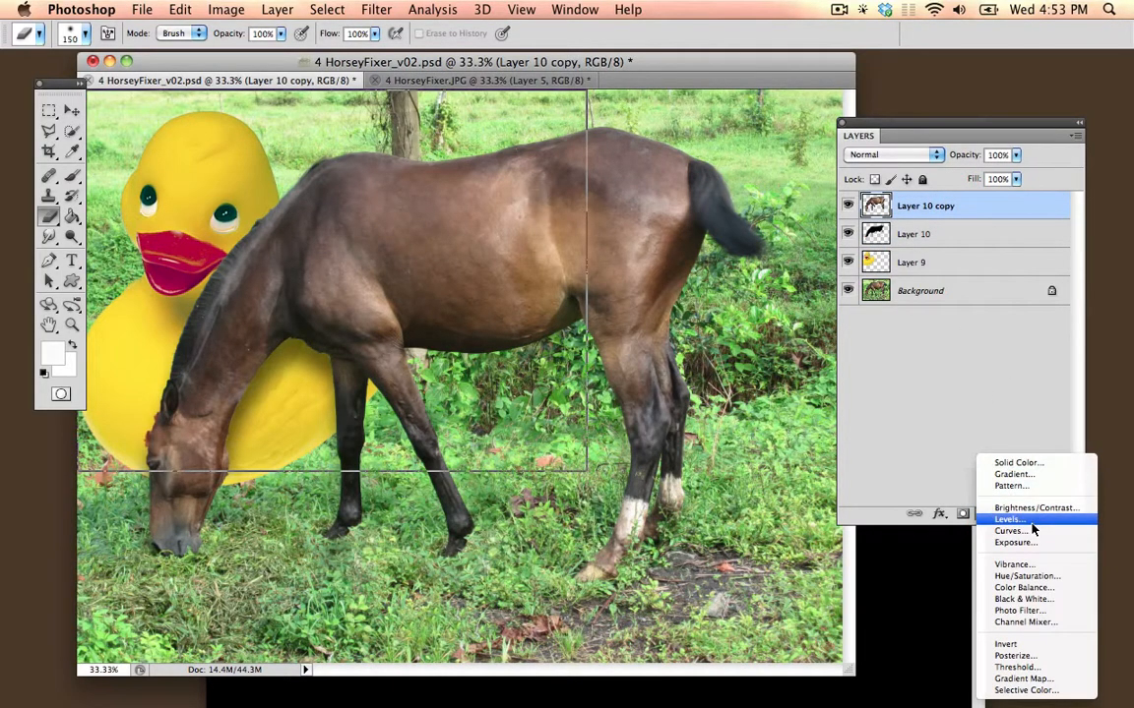
click(984, 512)
click(989, 515)
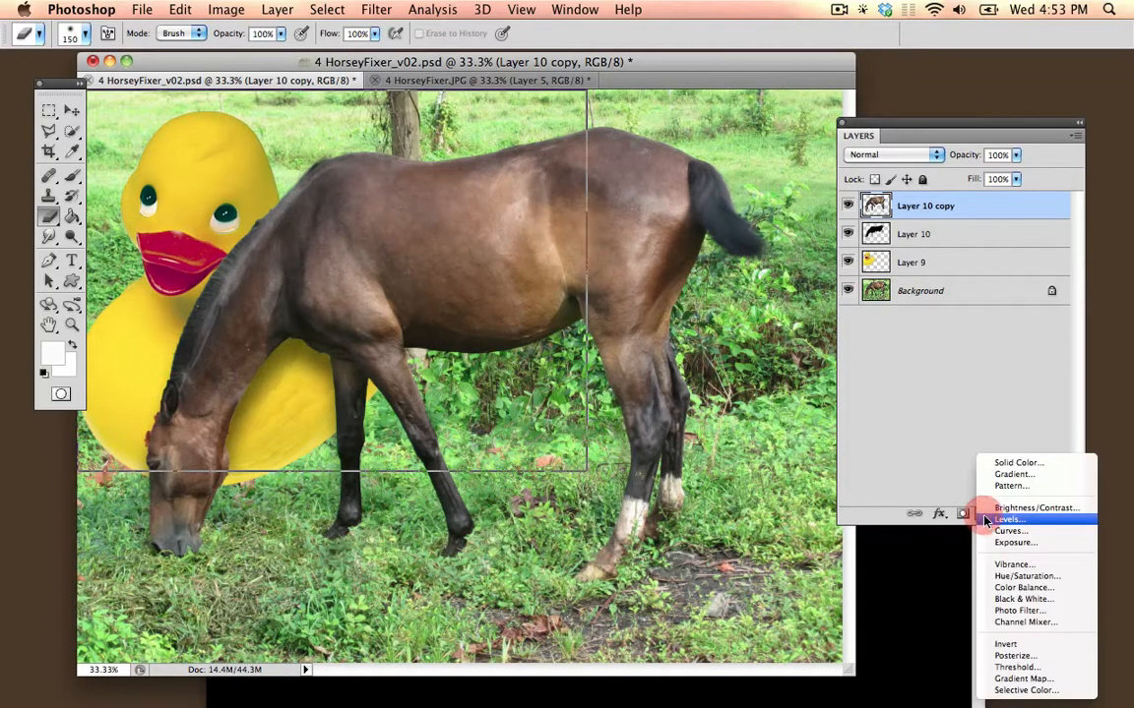
click(990, 518)
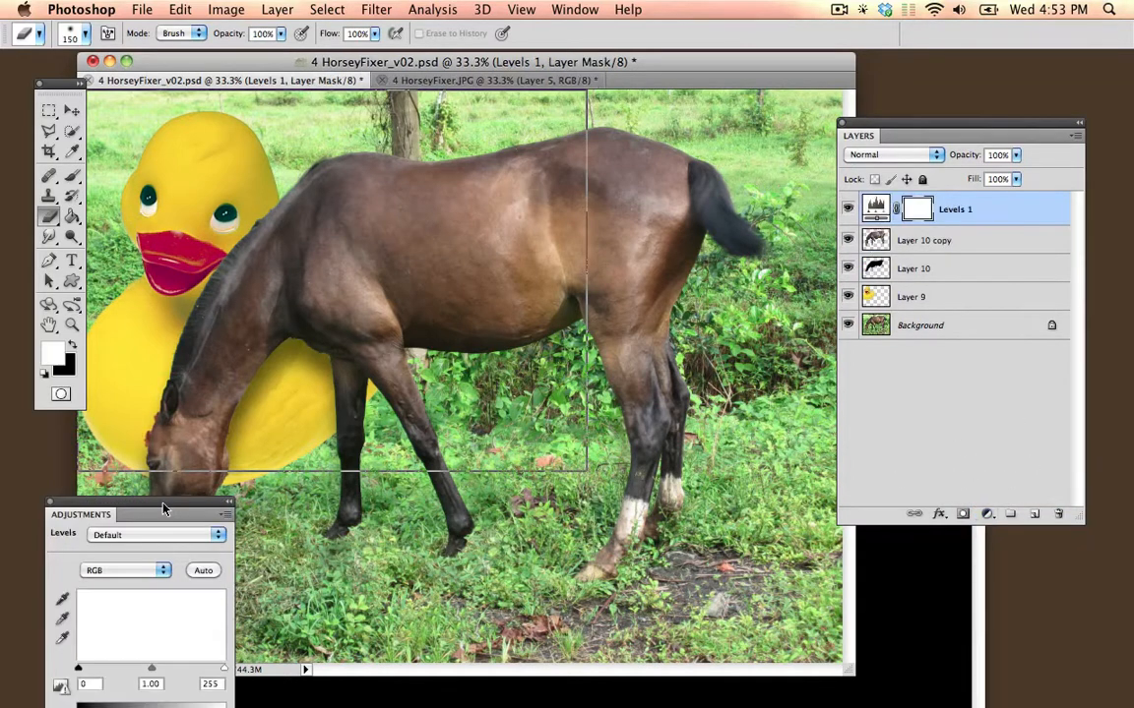
- Set the Levels adjustment's RGB black input to 14 and midtones to 0.38, and the Red channel's midtones to 1.39
drag(201, 615, 317, 614)
click(274, 518)
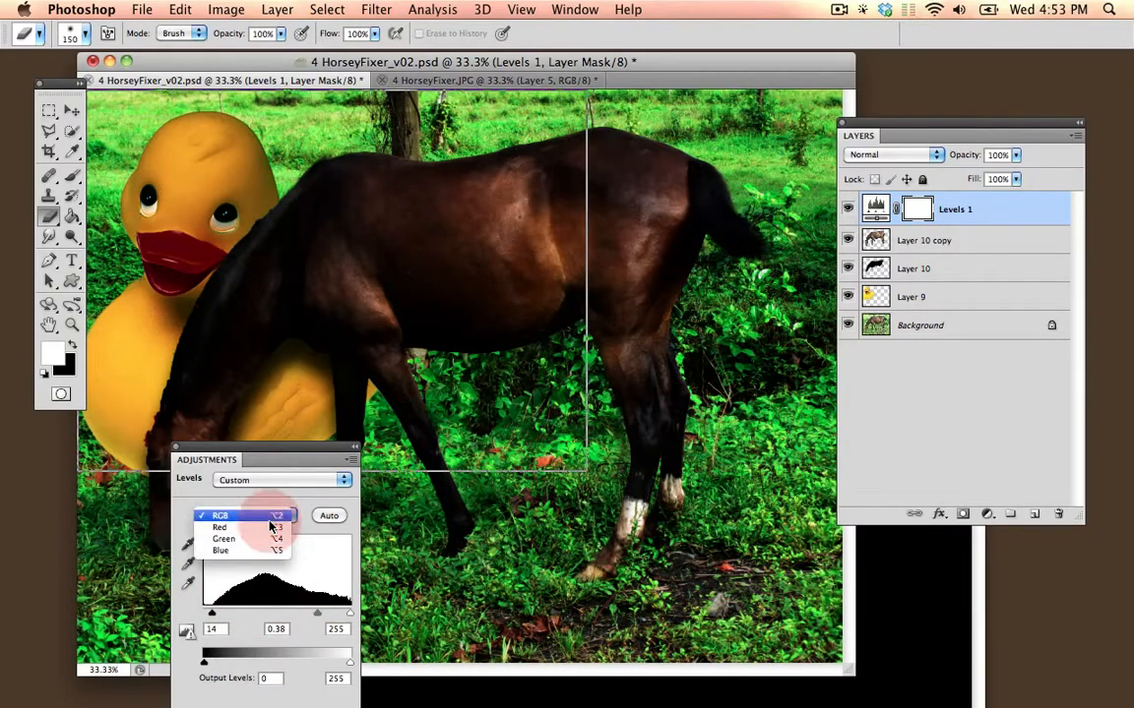
click(268, 528)
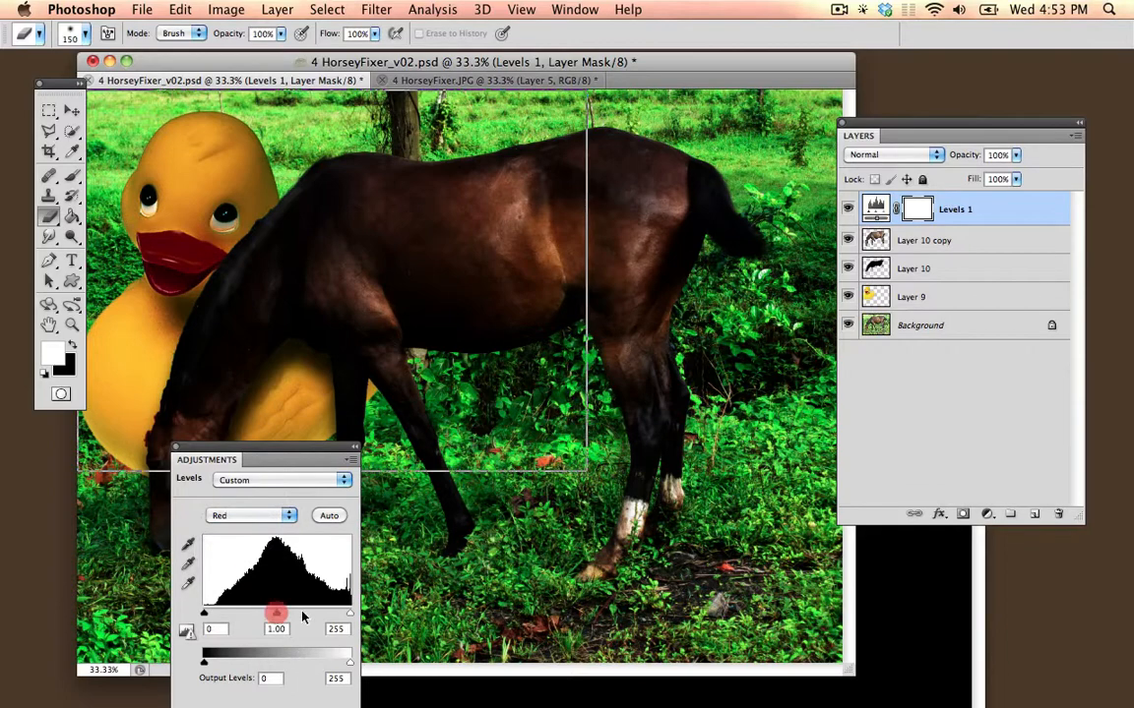
drag(302, 616, 262, 614)
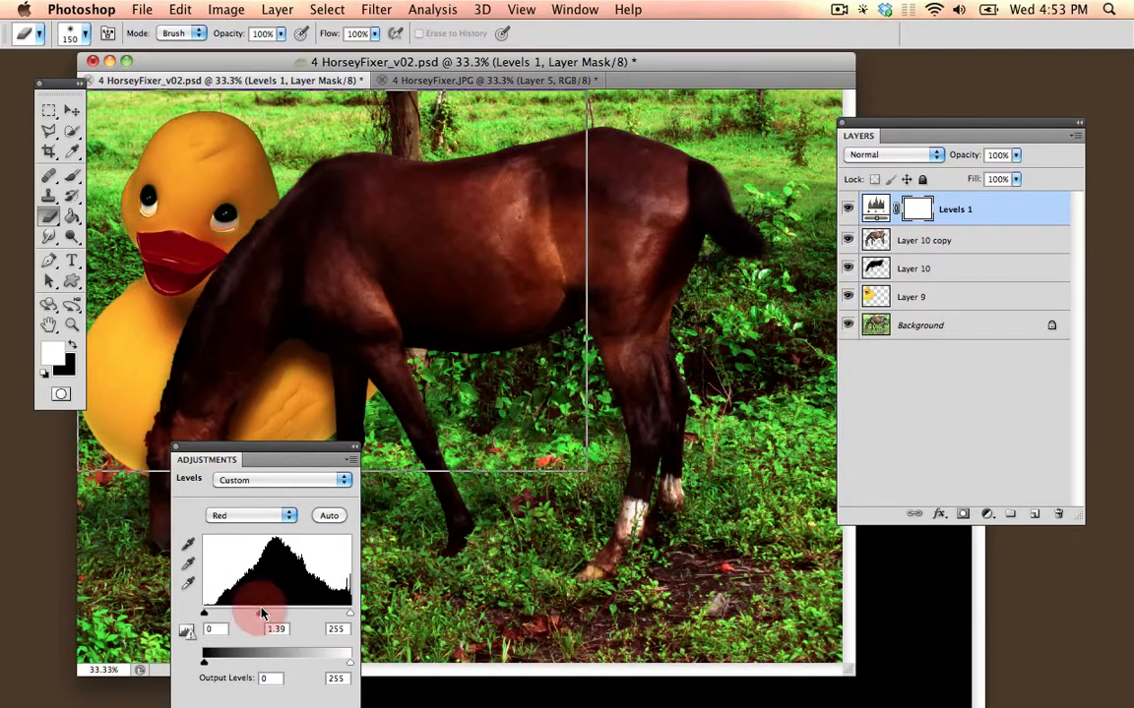
click(177, 448)
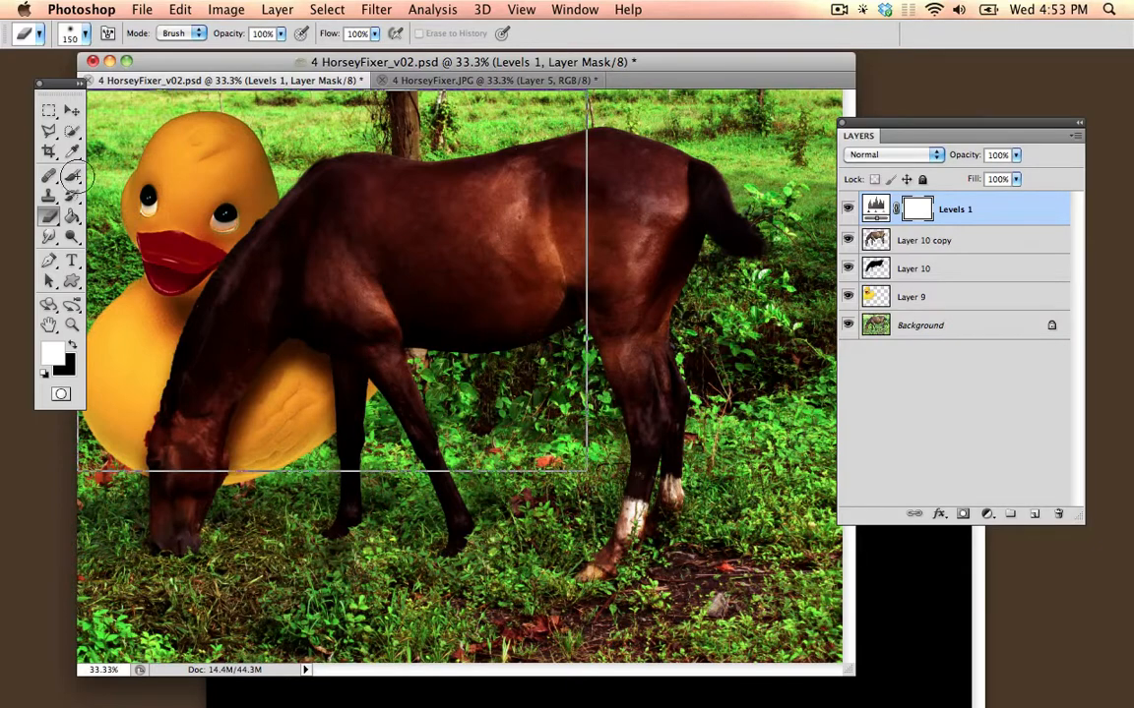
- Clear the Crop tool's fixed width and height, and crop the image to the duck and the front part of the horse
click(48, 152)
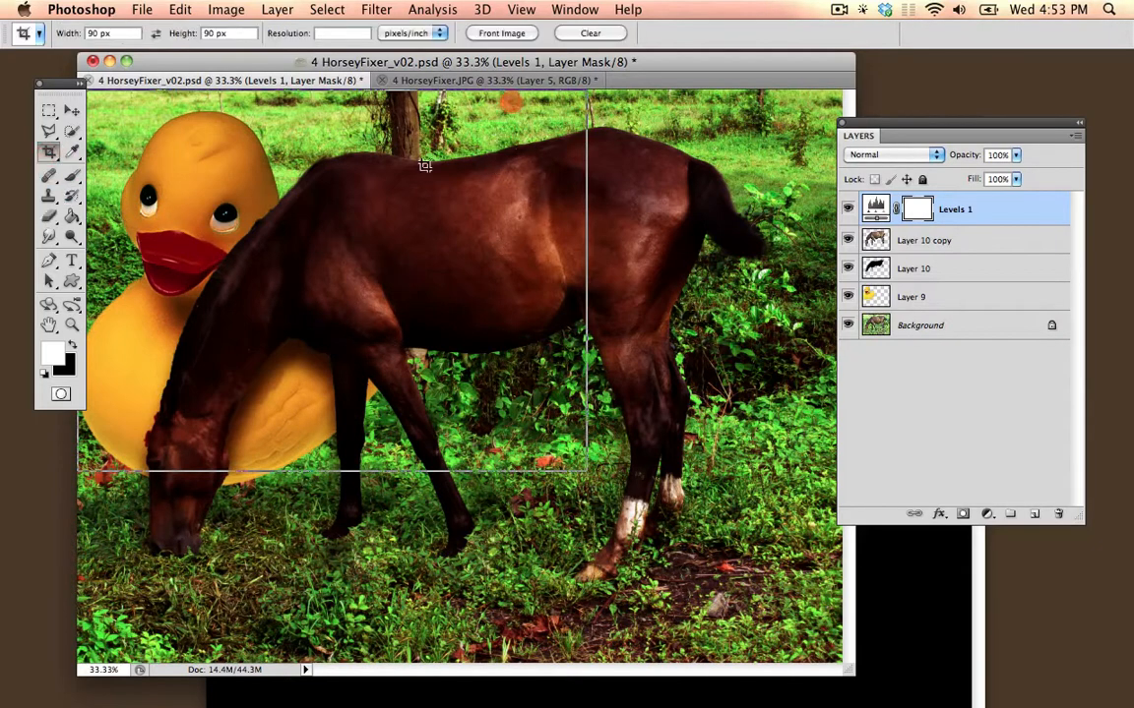
drag(514, 101, 128, 486)
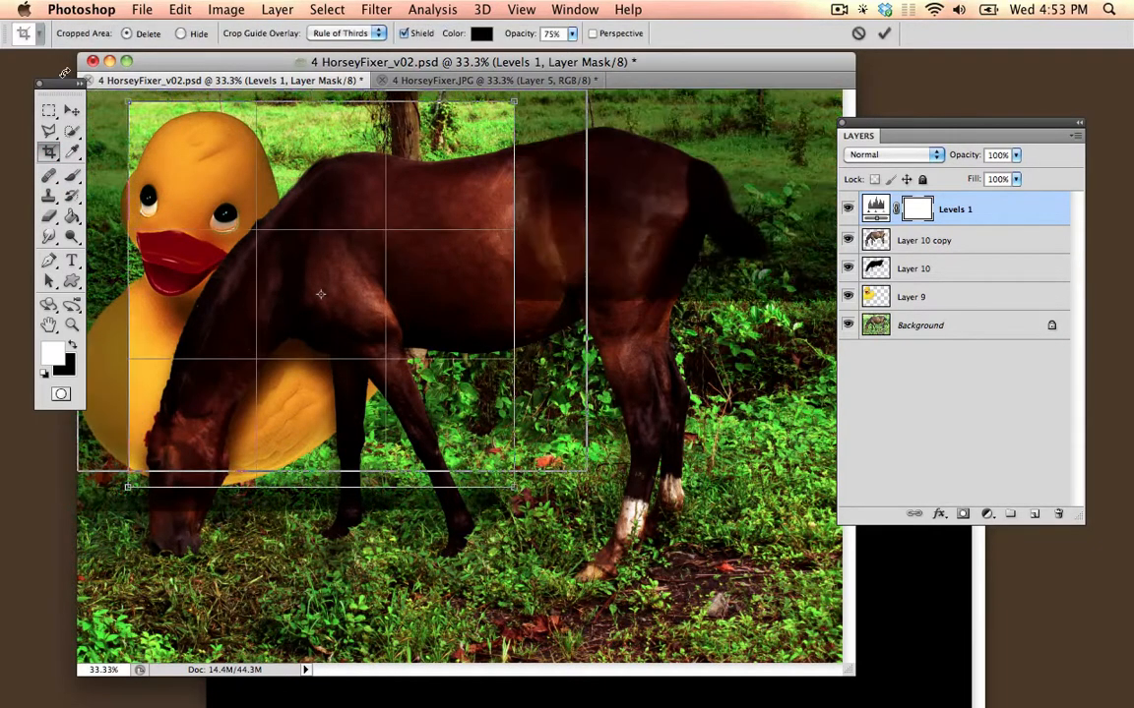
key(Escape)
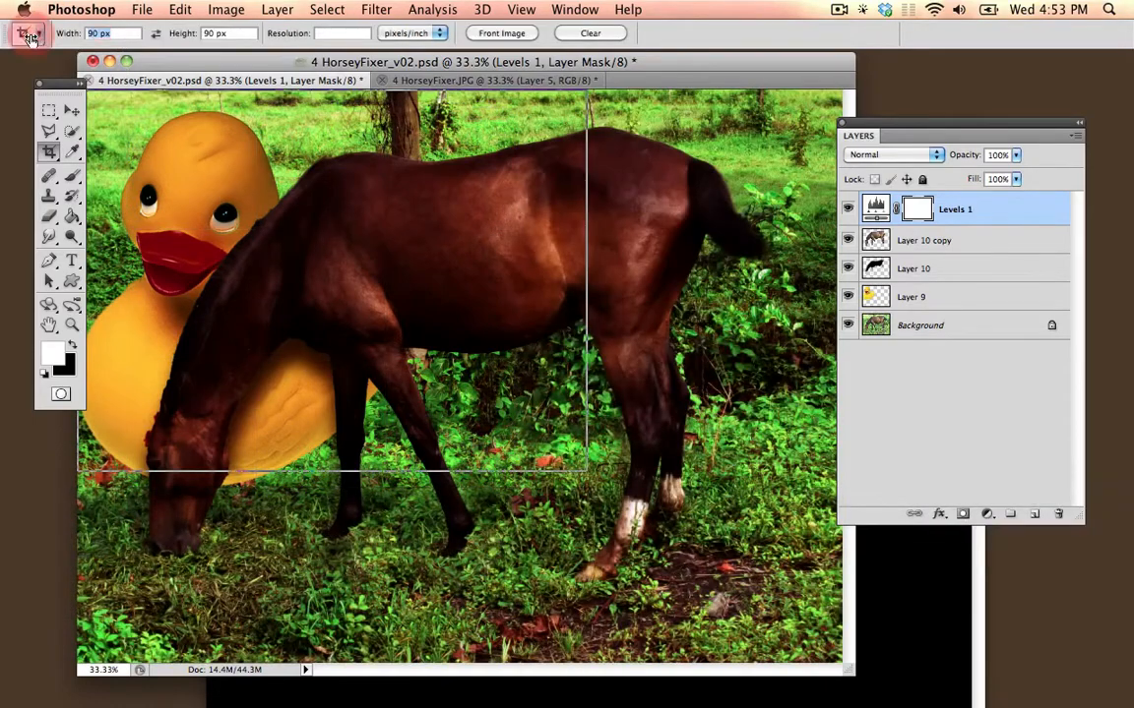
key(BackSpace)
key(Tab)
key(BackSpace)
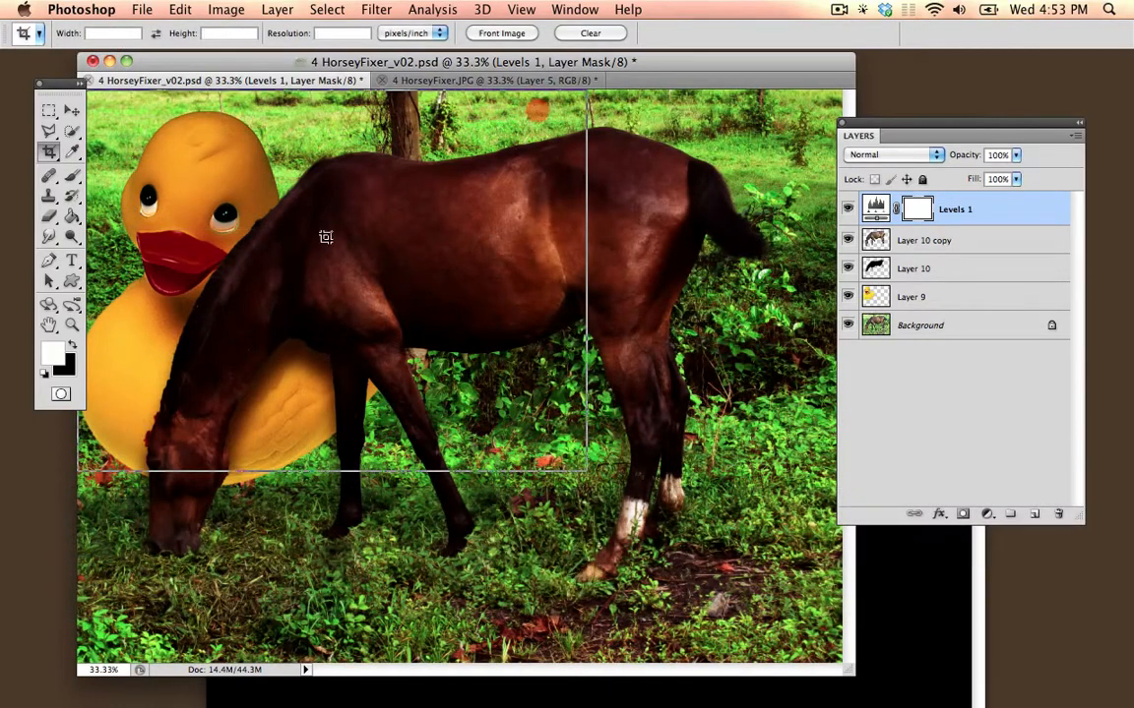
key(Return)
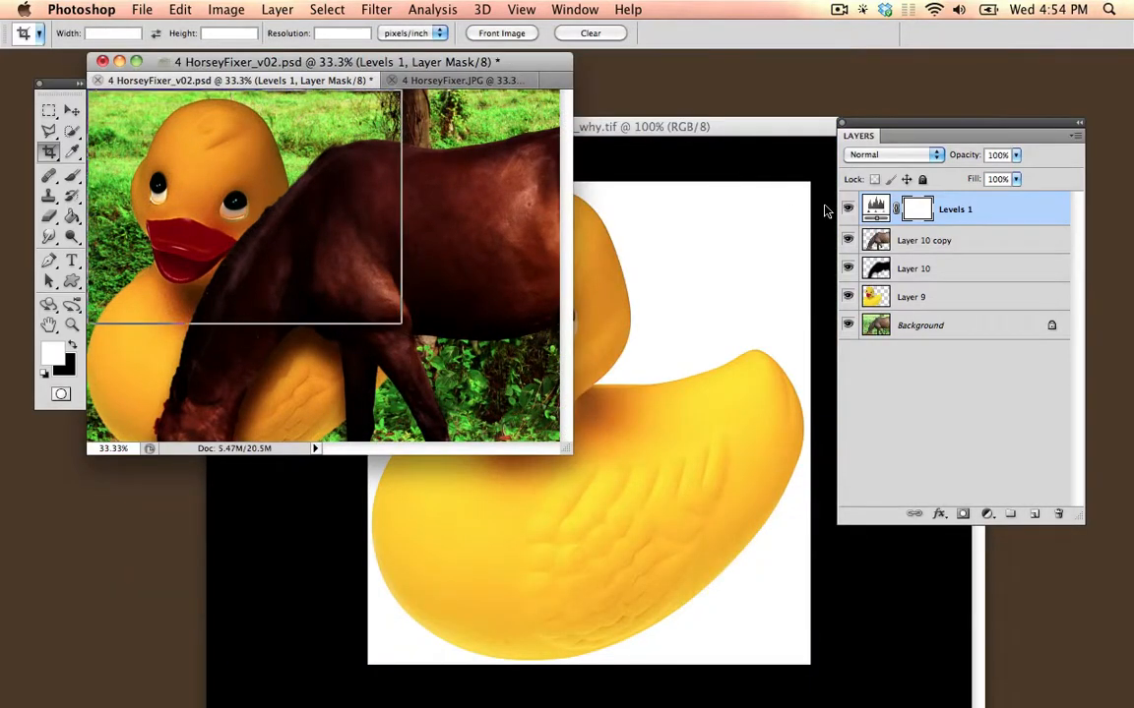
- Hide all five layers to expose the transparent canvas, and show them all again
drag(849, 215, 847, 342)
click(880, 385)
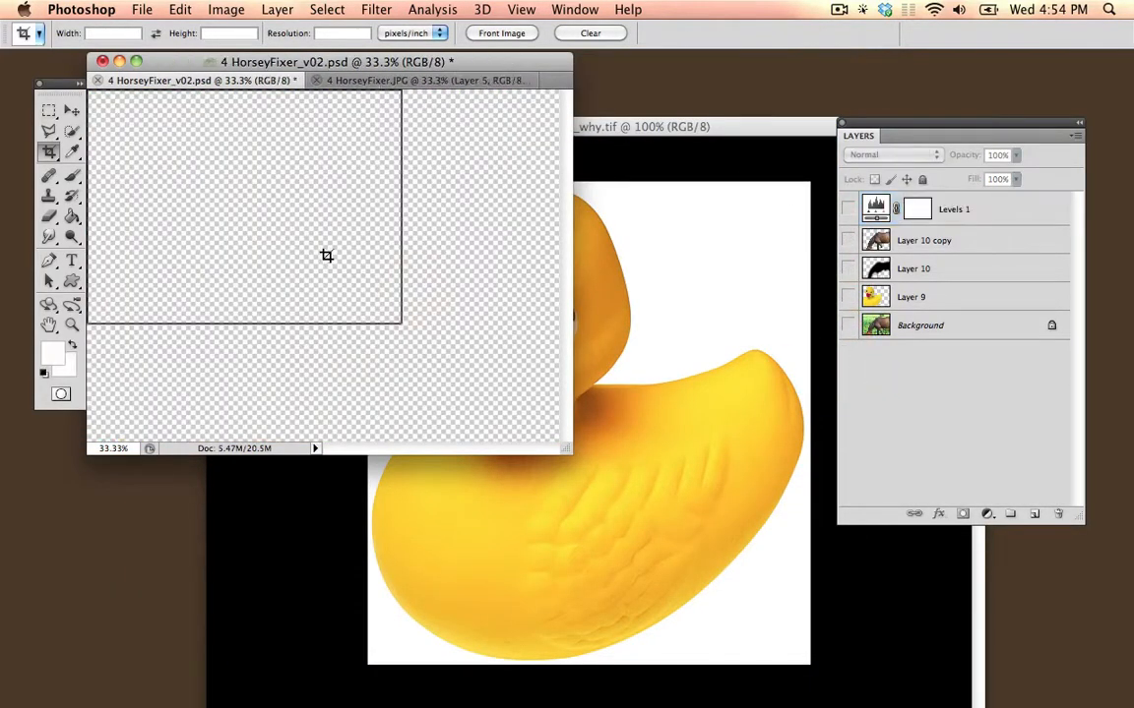
key(v)
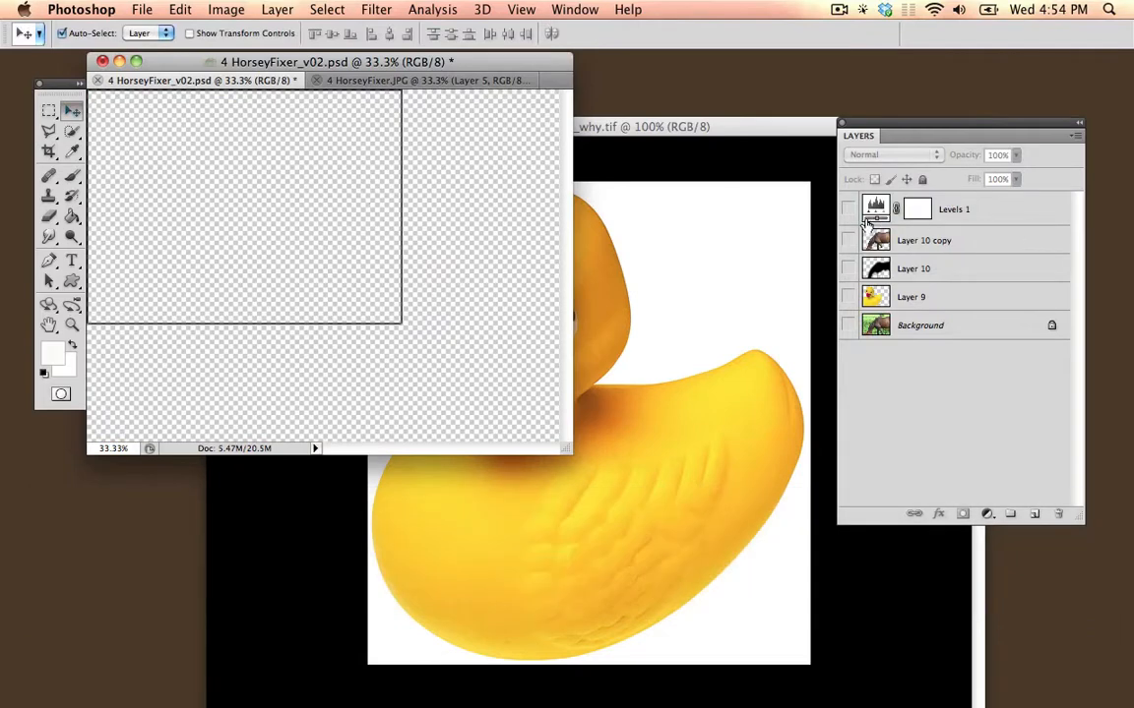
drag(848, 209, 849, 327)
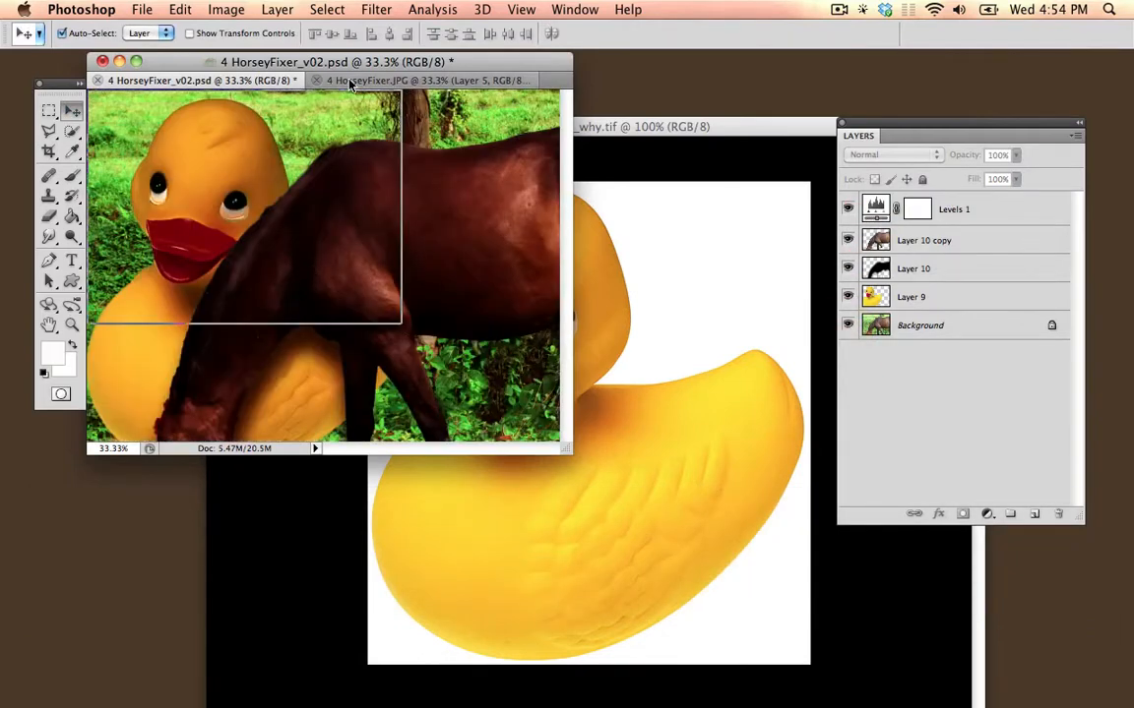
- Set up saving 4 HorseyFixer_v02 as a TIFF copy without layers, and cancel the save
drag(317, 59, 387, 70)
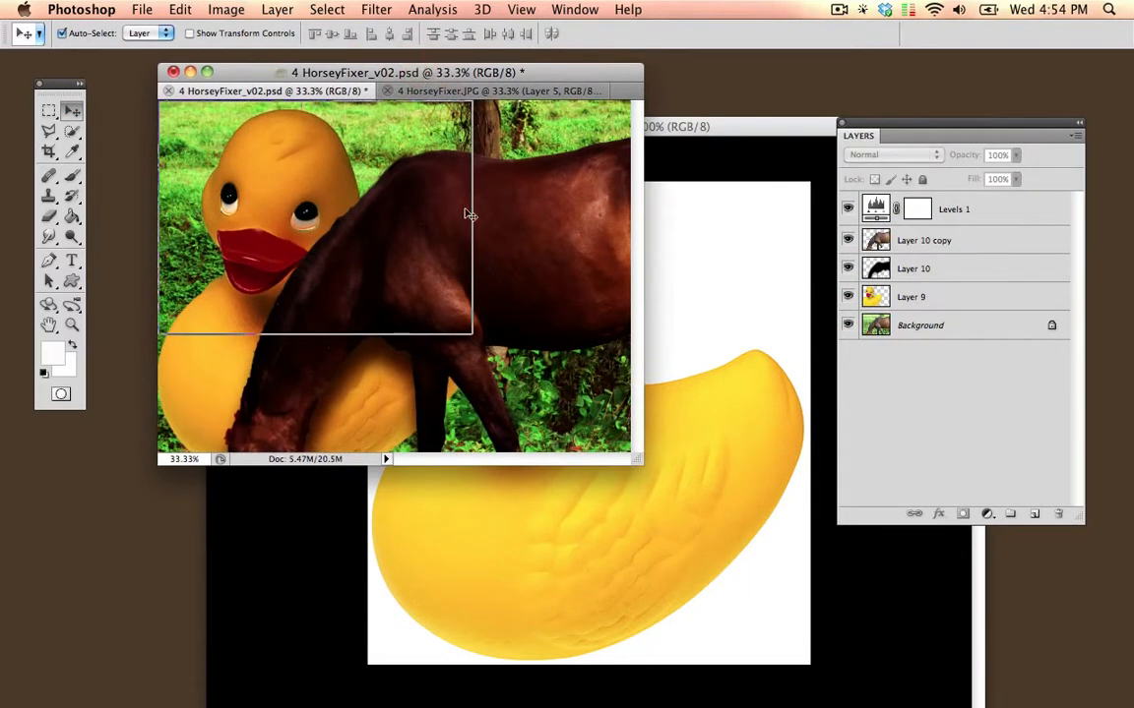
click(142, 12)
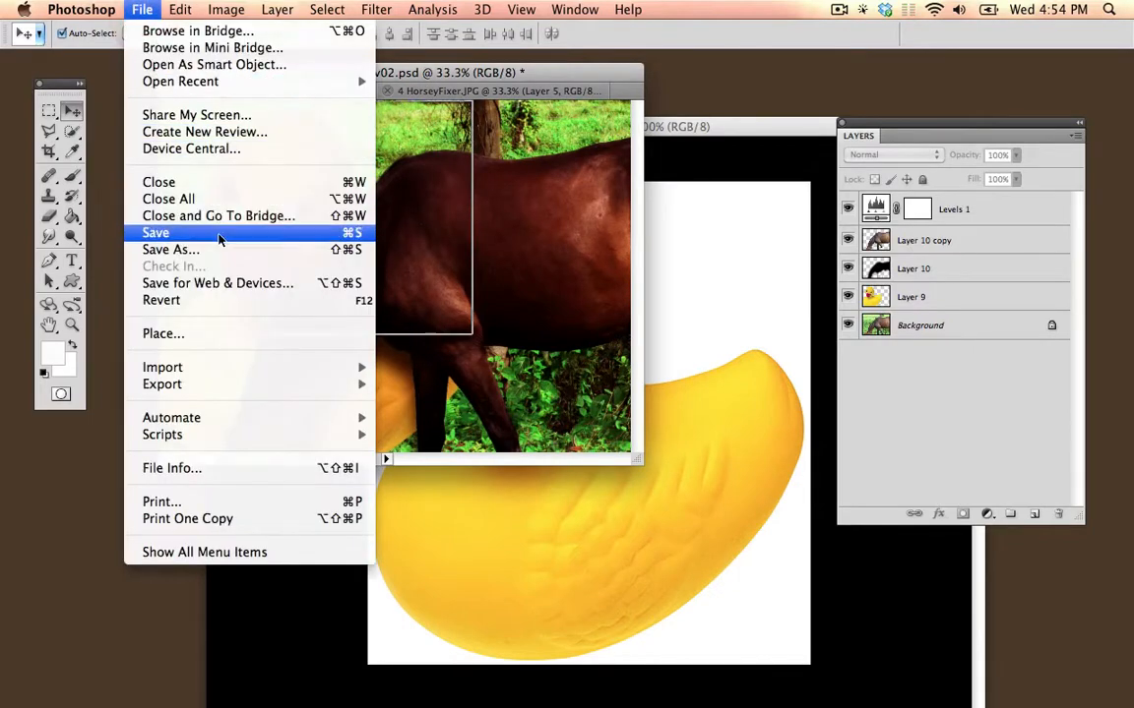
click(255, 255)
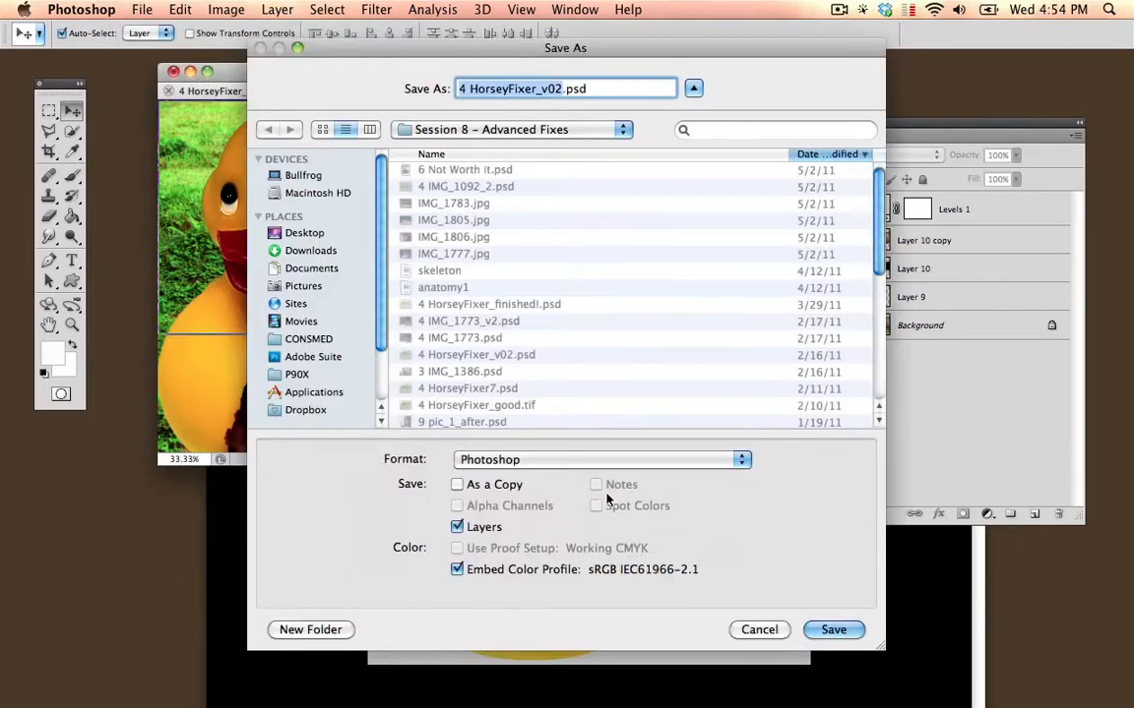
click(595, 460)
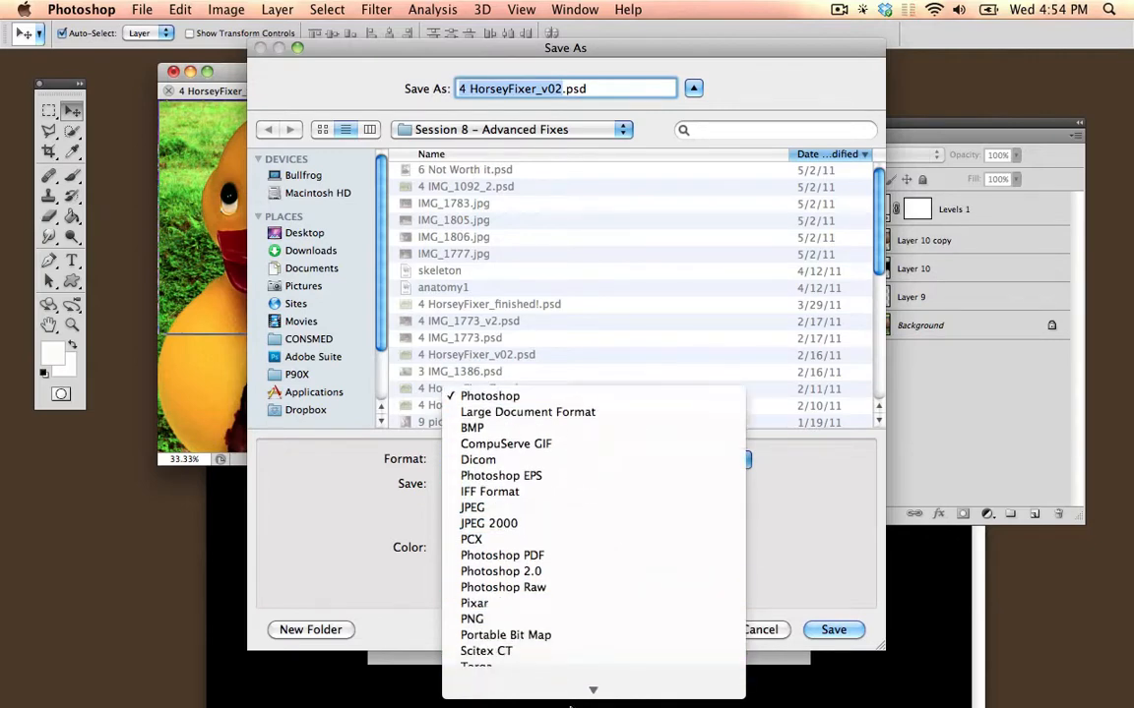
click(492, 655)
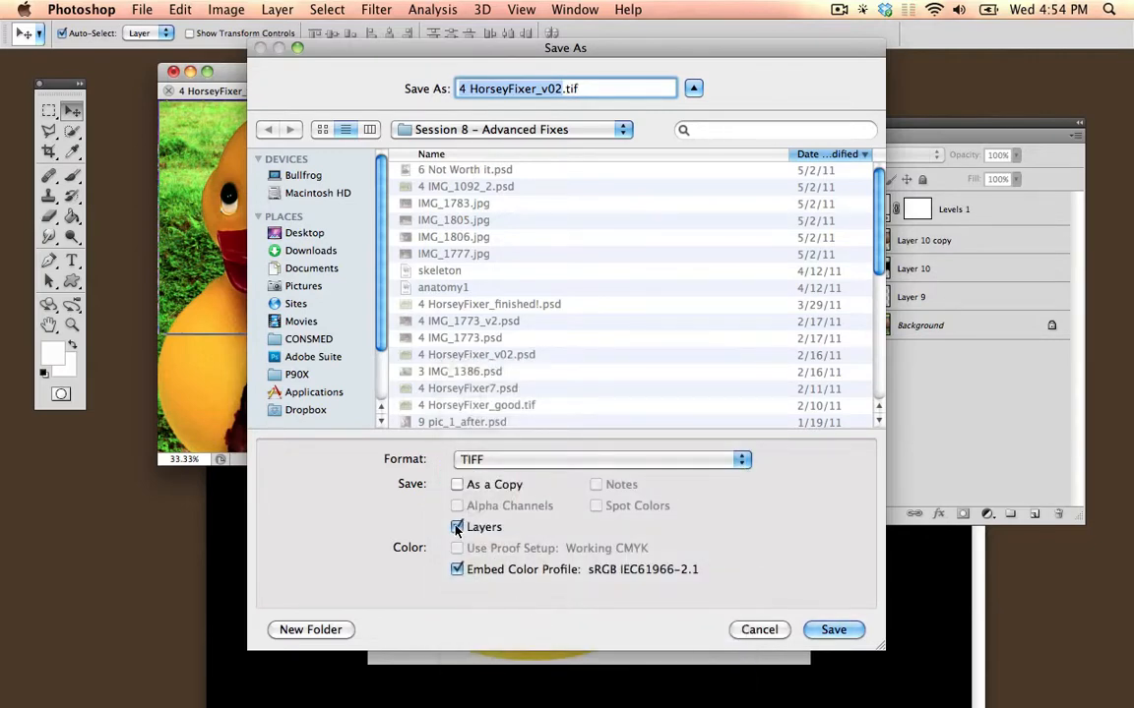
click(457, 527)
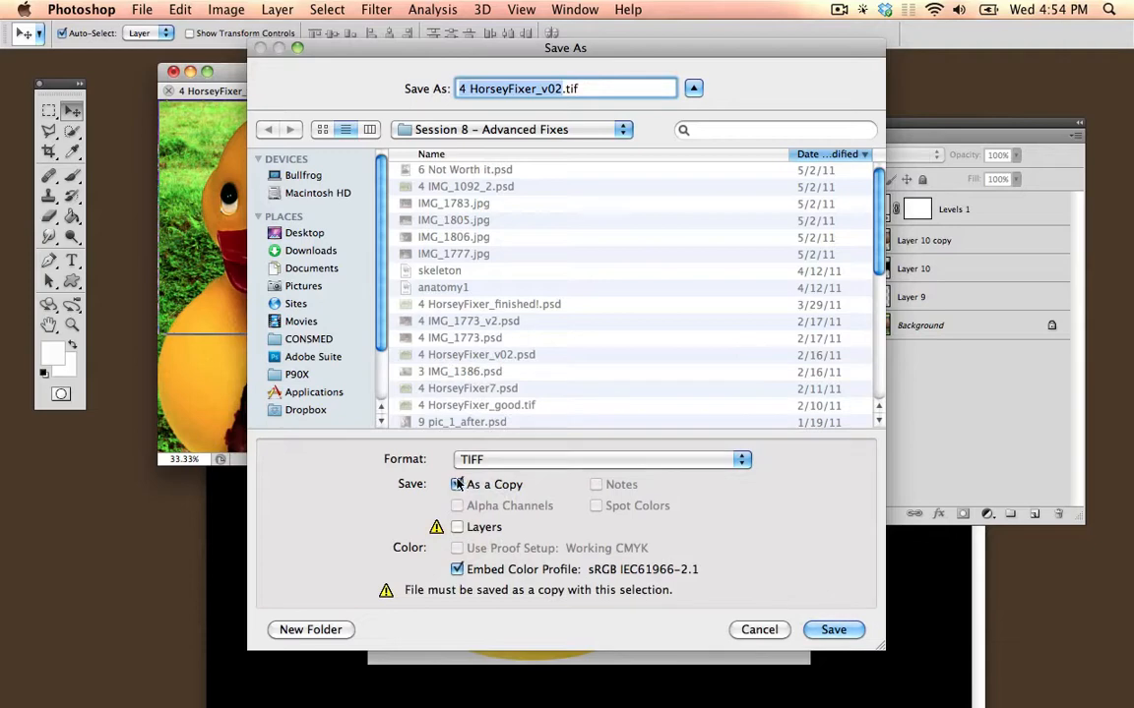
click(779, 631)
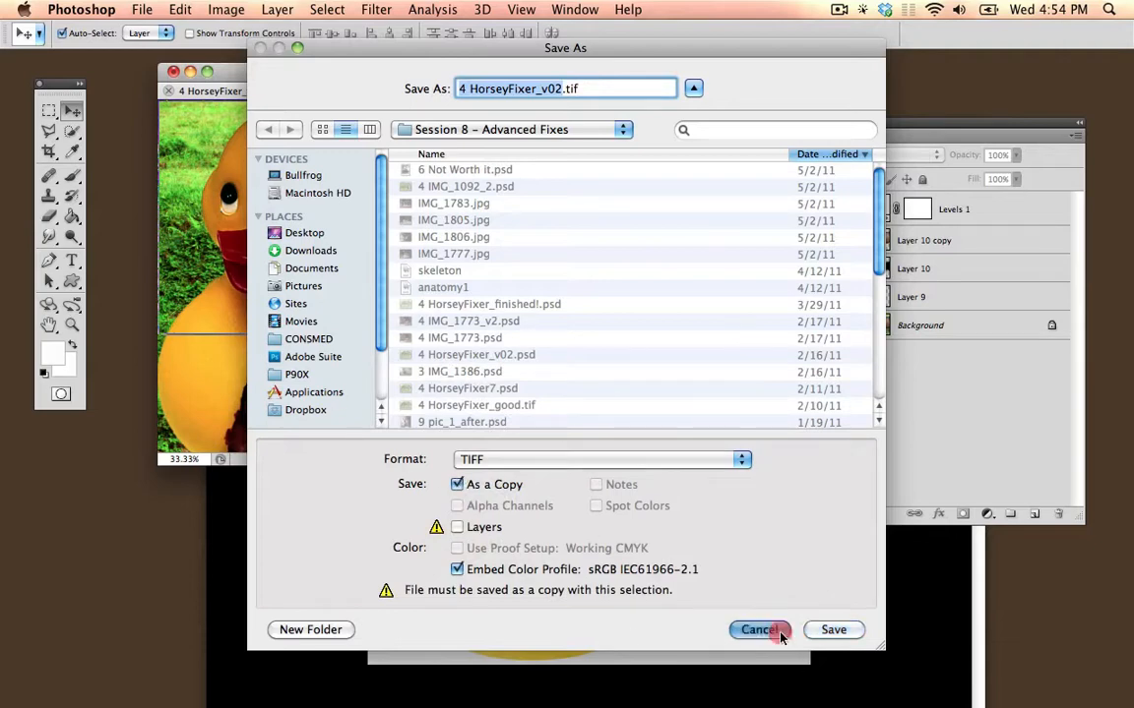
click(838, 9)
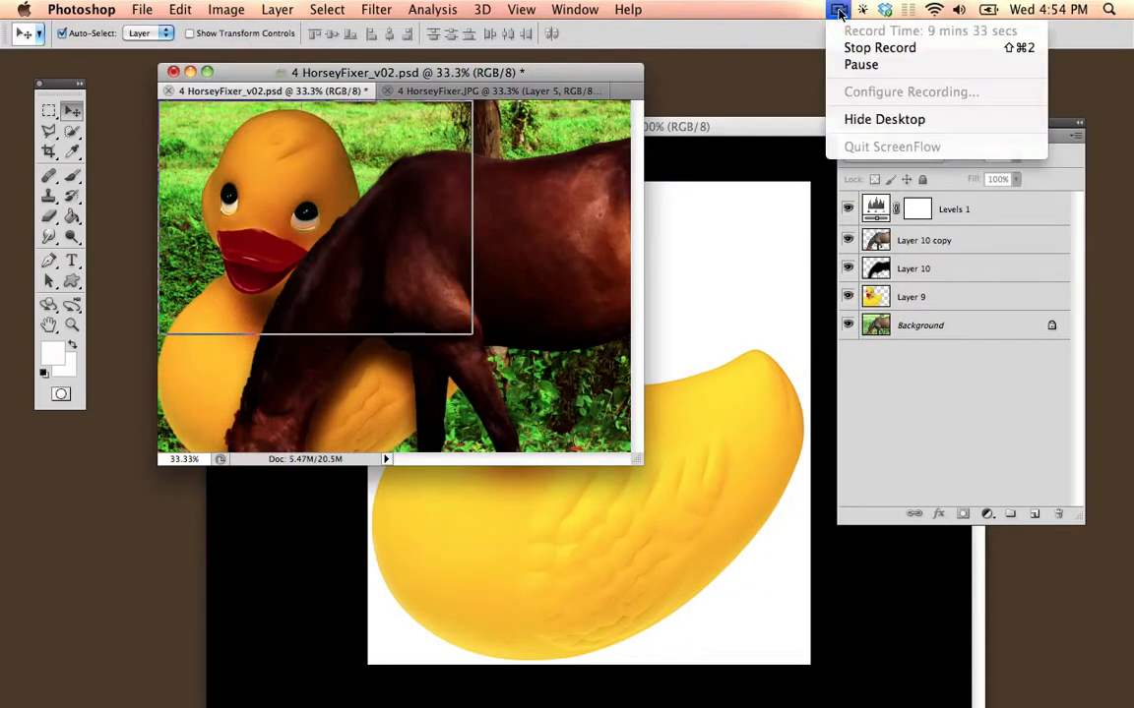
click(836, 13)
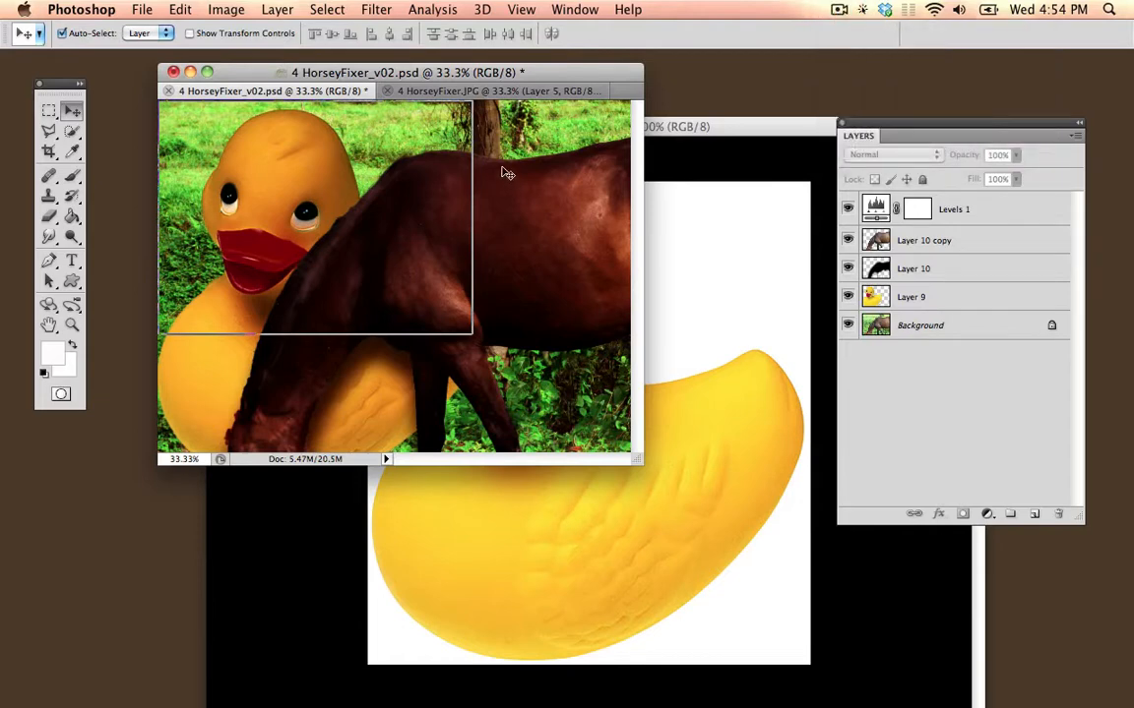